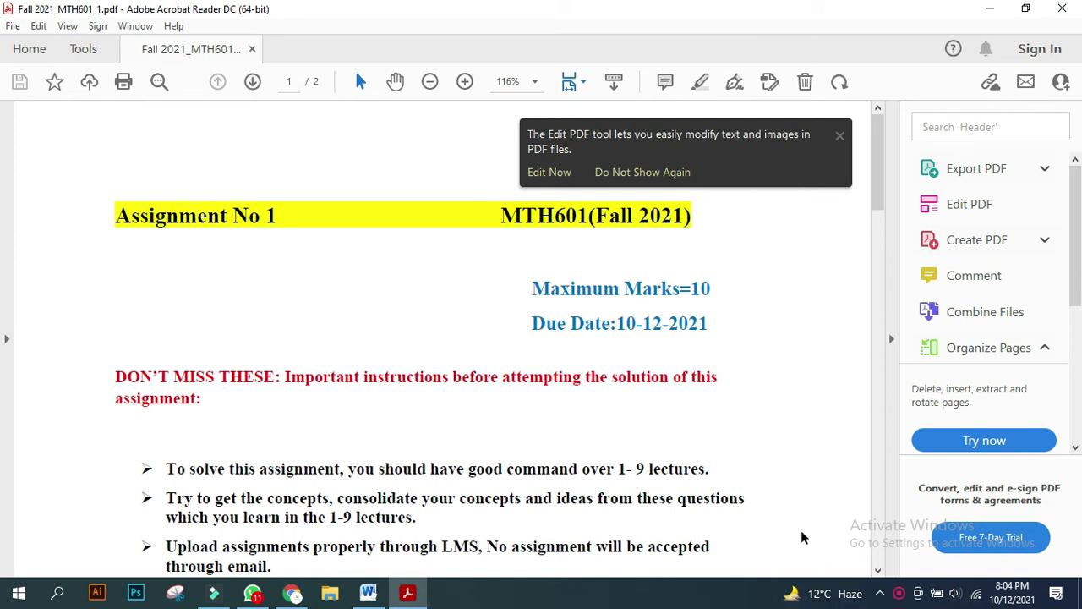
- Hide the Acrobat menu bar with F9 and look over the Due Date line on page 1
key("F9")
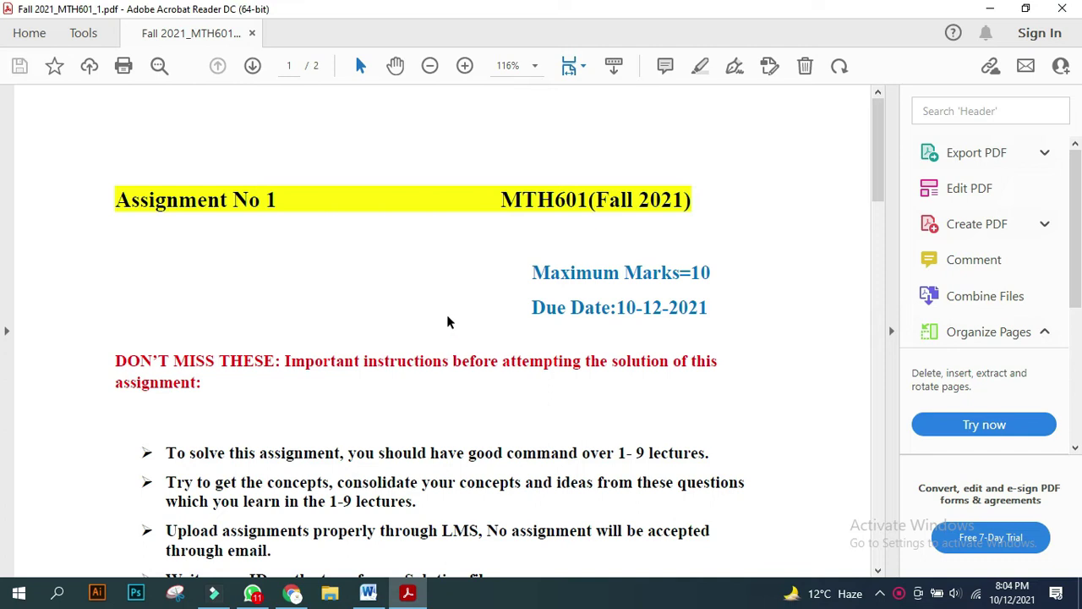
triple_click(529, 318)
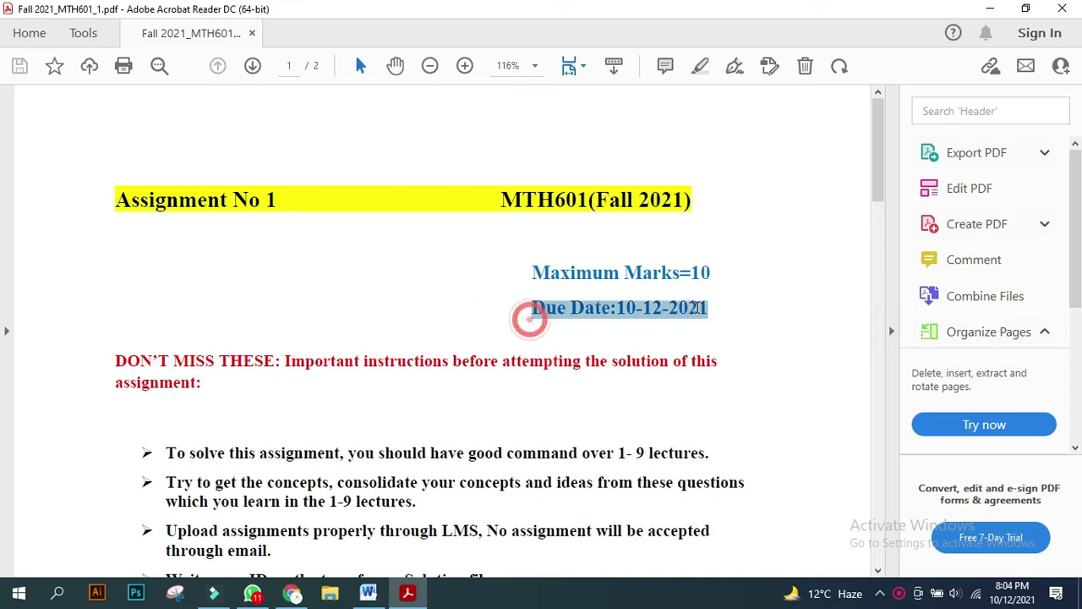
left_click(489, 323)
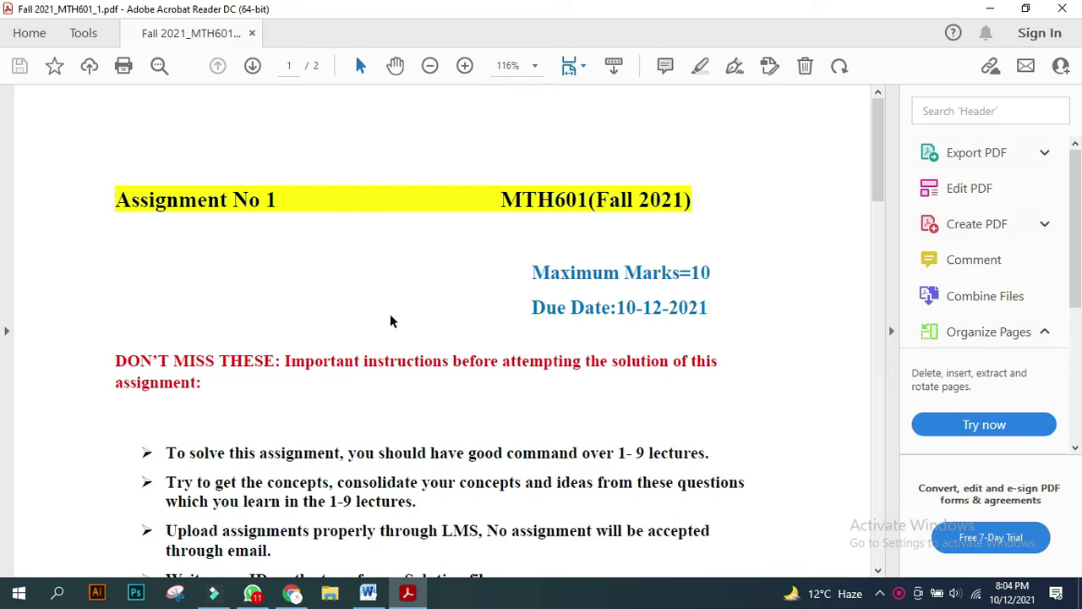
scroll(390, 314, "down", 1)
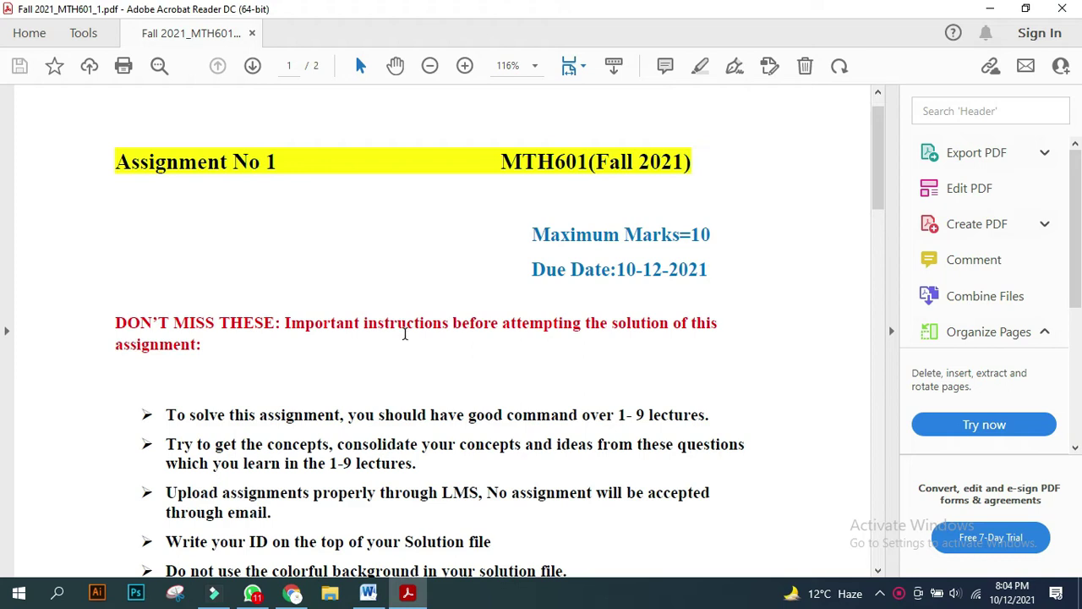
- Highlight the 'Write your ID on the top of your Solution file' instruction in yellow
scroll(389, 338, "down", 1)
left_click_drag(287, 378, 623, 410)
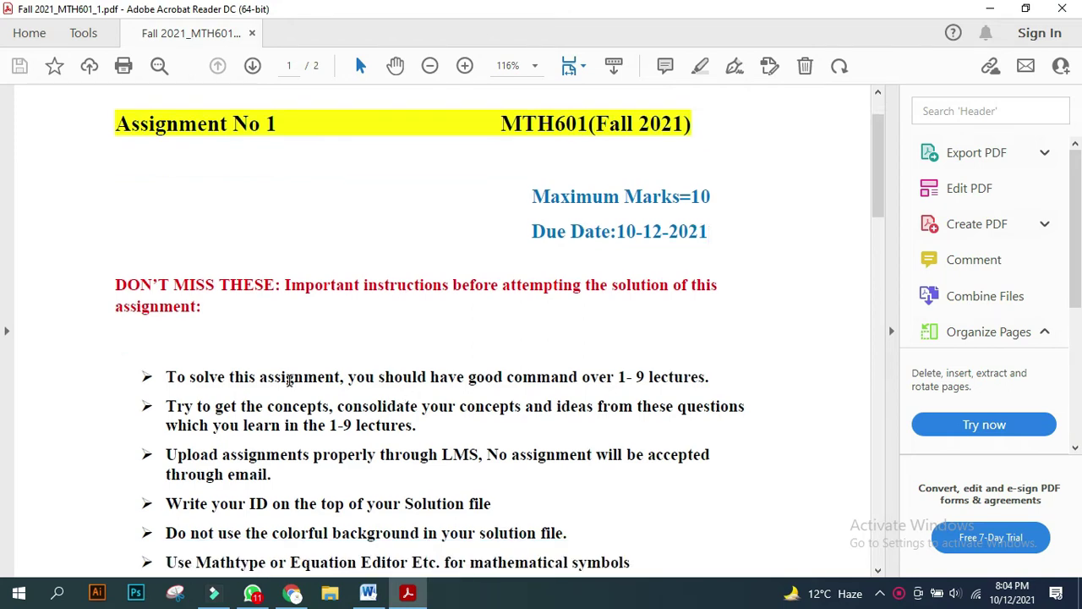
left_click(544, 379)
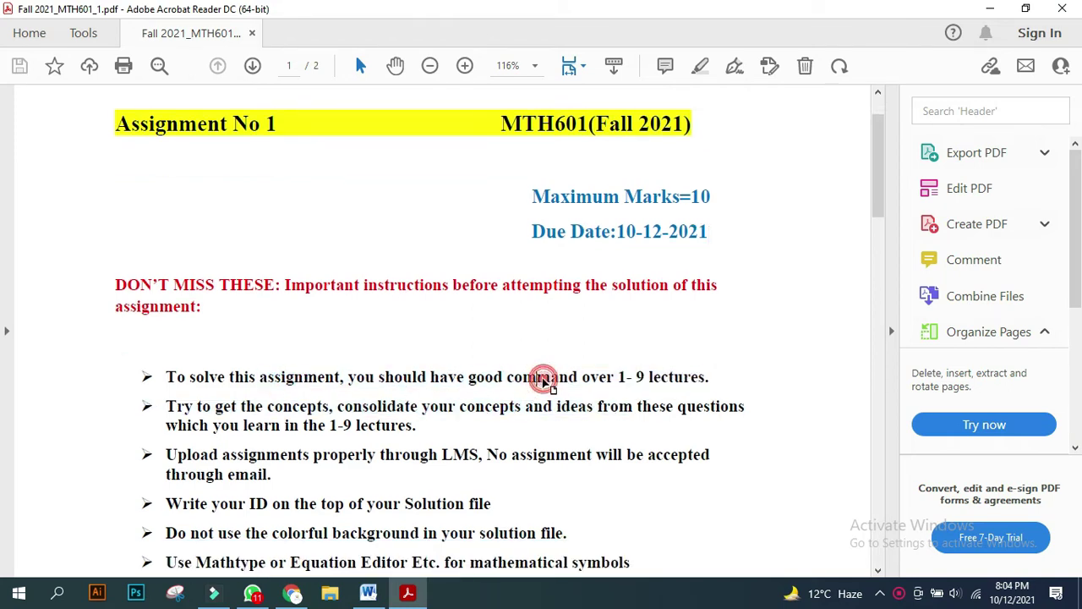
scroll(507, 372, "down", 1)
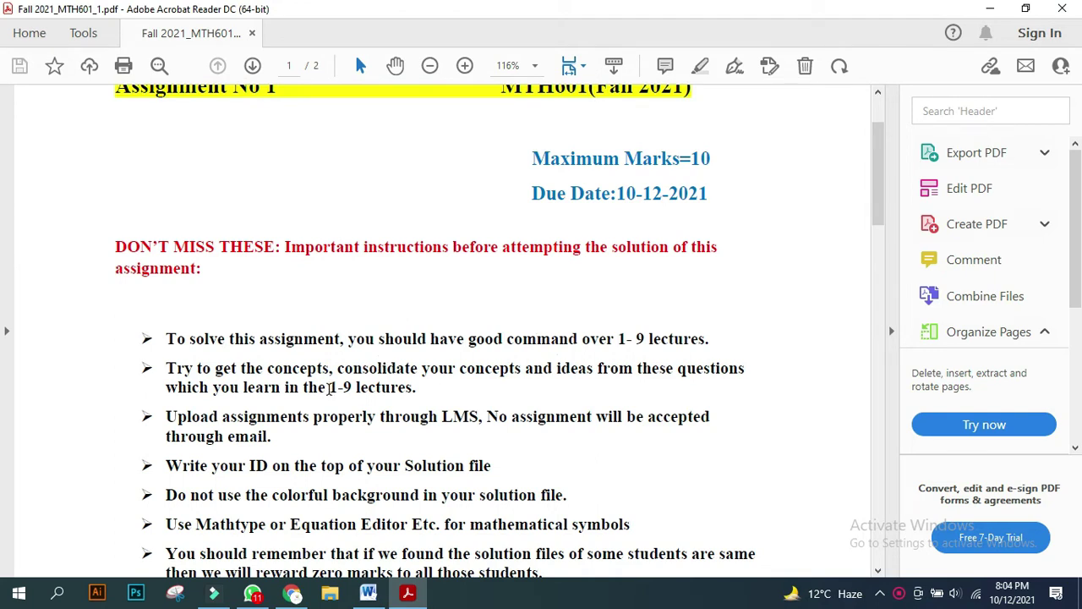
left_click_drag(330, 387, 413, 388)
scroll(290, 415, "down", 1)
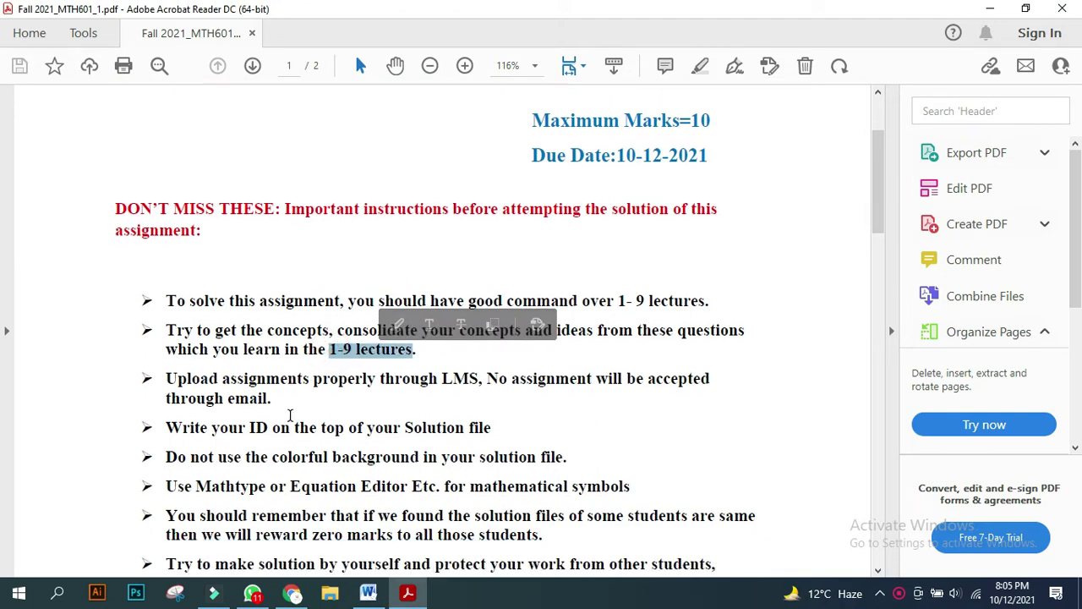
left_click(255, 395)
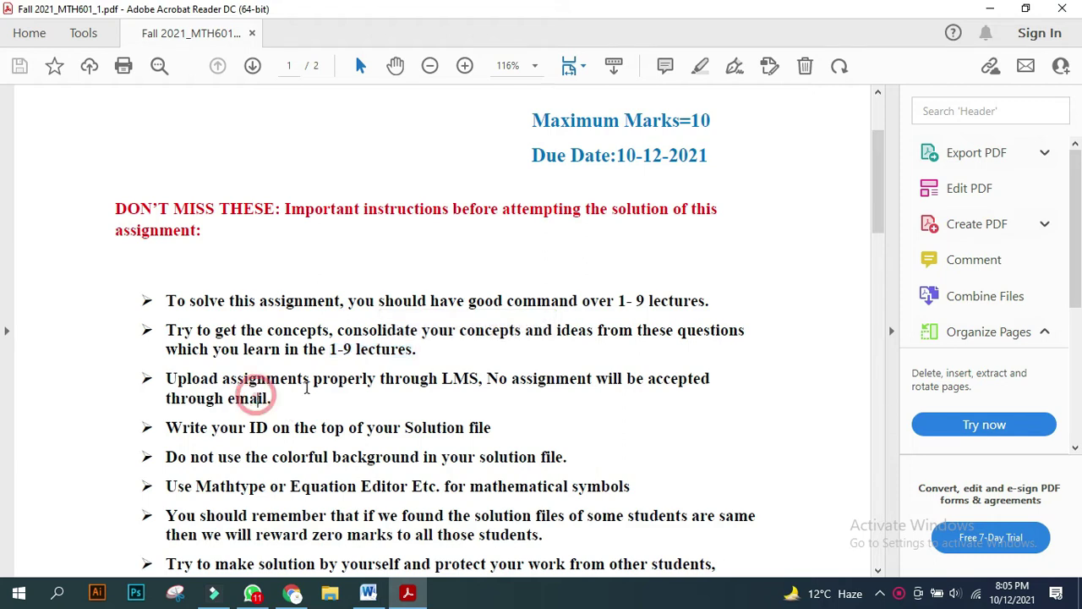
scroll(306, 388, "down", 1)
left_click_drag(193, 393, 490, 391)
left_click(700, 67)
left_click(414, 391)
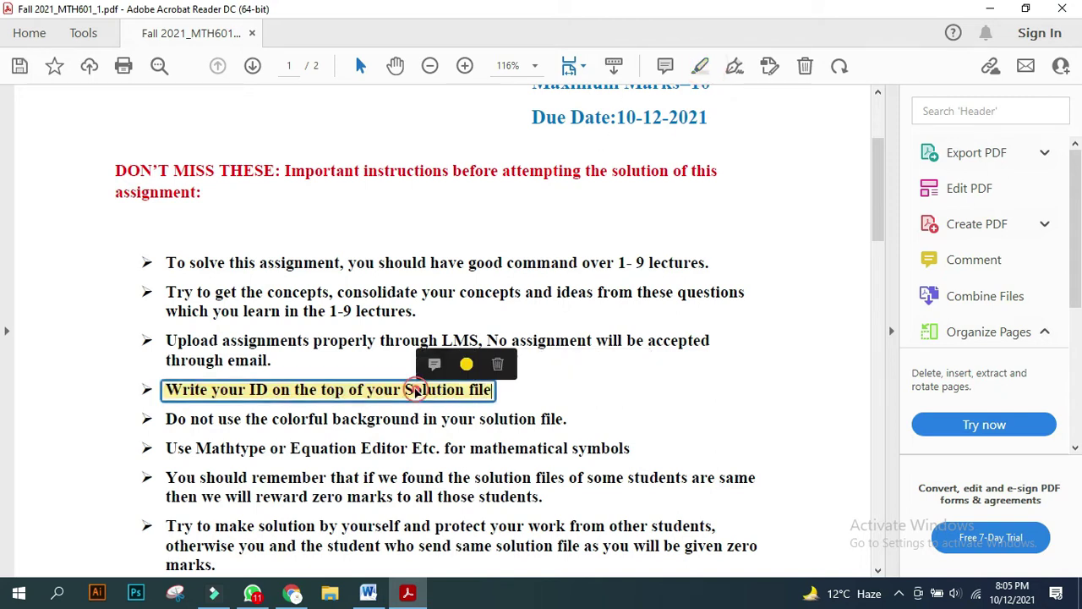
- Review the colorful background and MathType/Equation Editor instructions, then scroll to Question No 1 on page 2
scroll(288, 391, "down", 1)
scroll(289, 388, "down", 1)
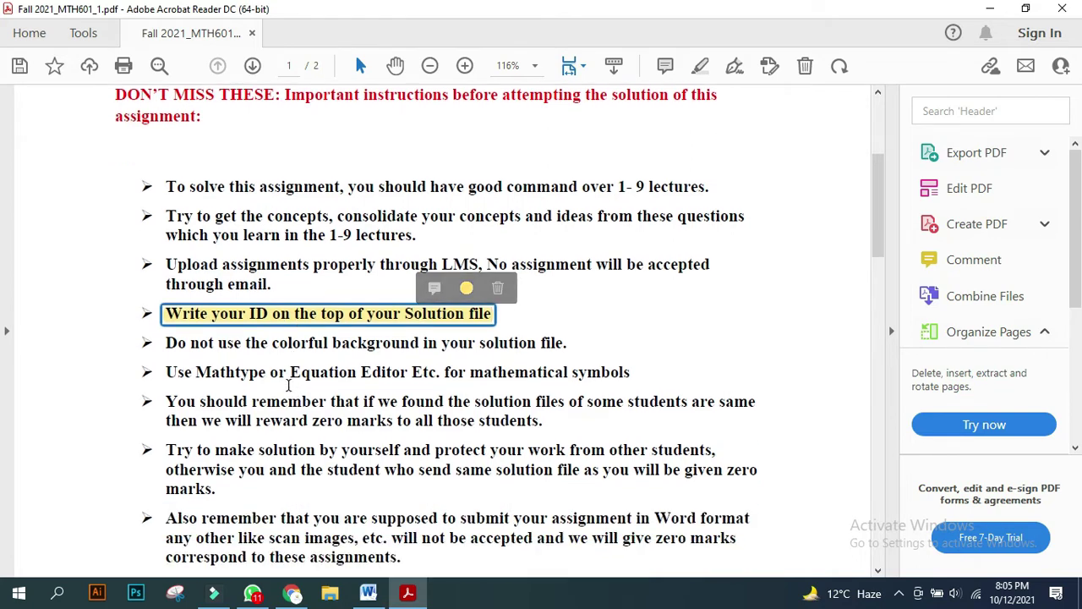
left_click_drag(192, 343, 536, 343)
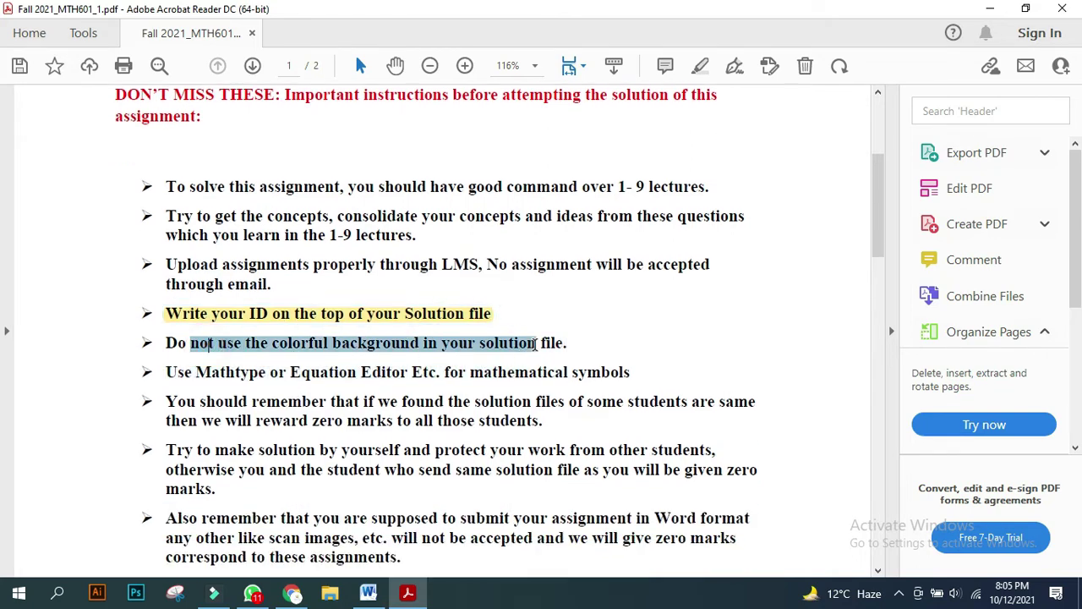
left_click_drag(193, 372, 632, 372)
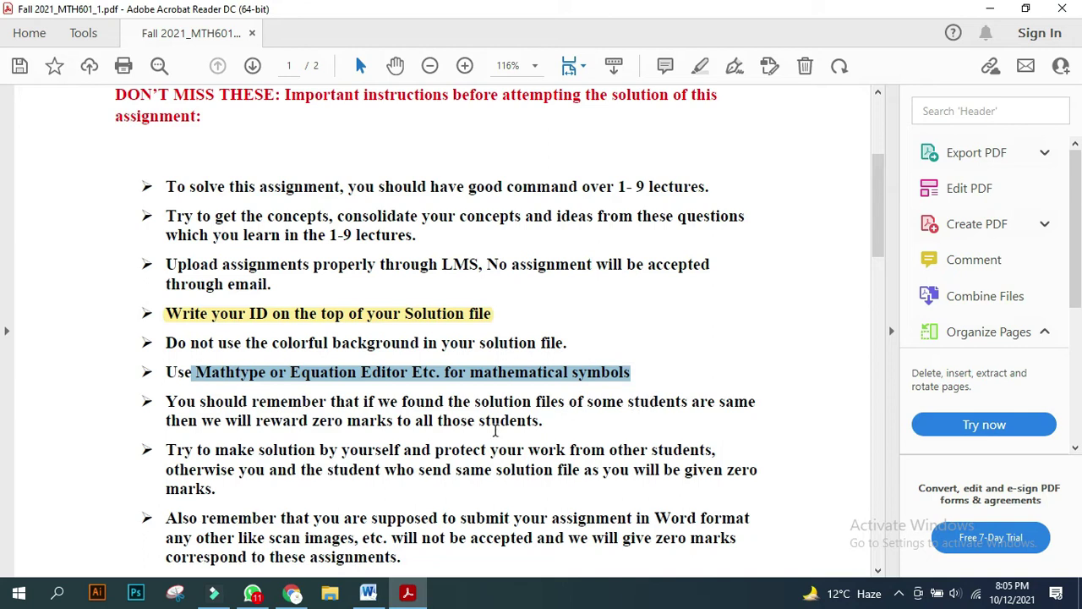
scroll(448, 414, "down", 1)
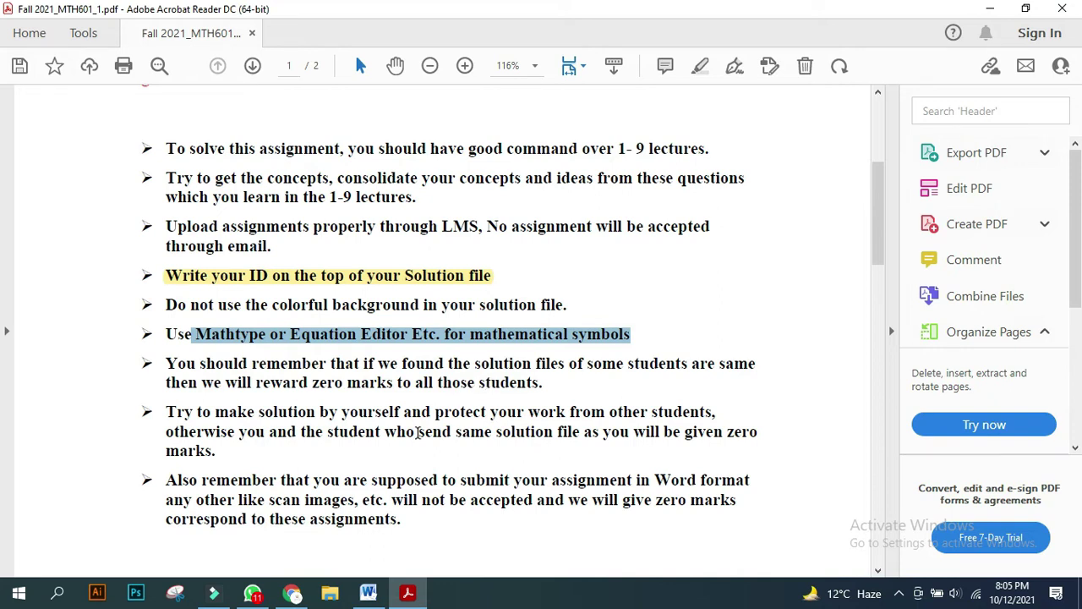
scroll(417, 433, "down", 2)
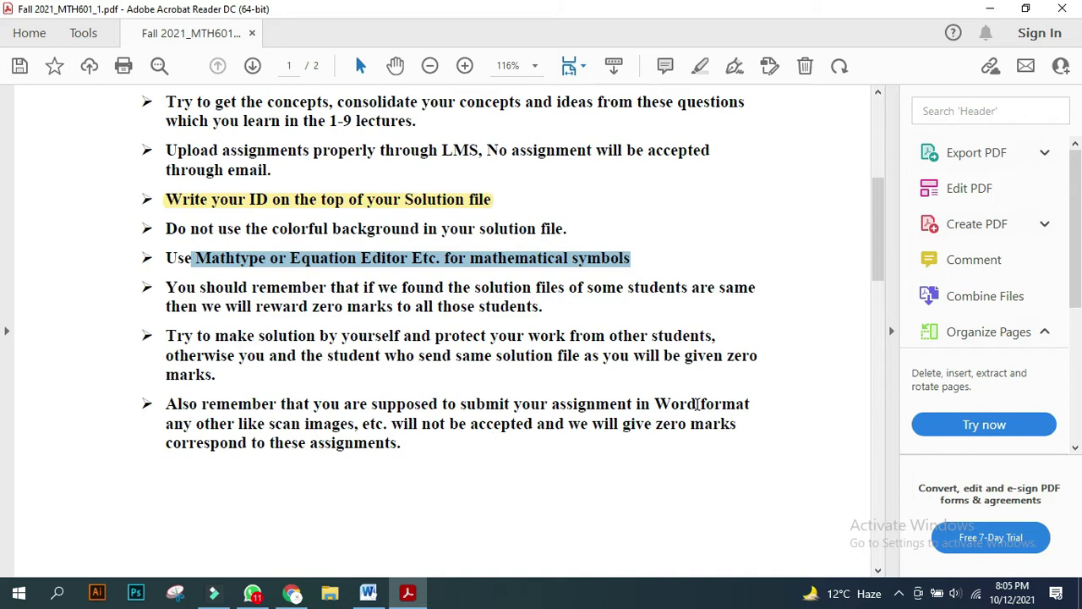
scroll(381, 413, "down", 2)
scroll(527, 280, "down", 1)
scroll(438, 307, "down", 1)
scroll(425, 328, "down", 4)
scroll(425, 328, "down", 2)
scroll(420, 347, "down", 2)
scroll(420, 353, "down", 5)
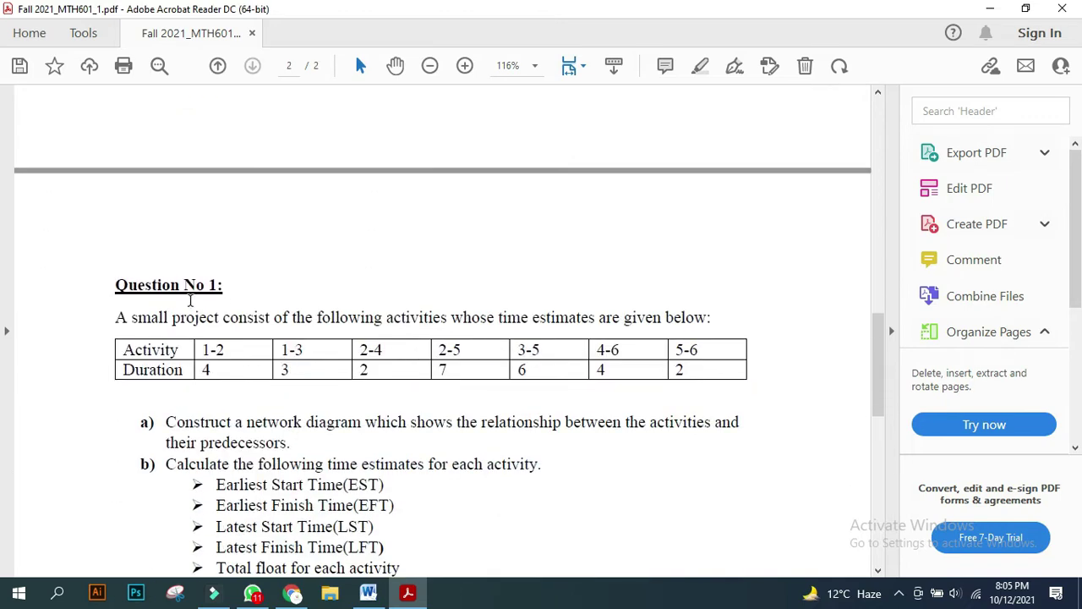
- Review Question No 1's activity table and the EST, EFT, LST, LFT and float parts, then switch to Word
scroll(165, 307, "down", 2)
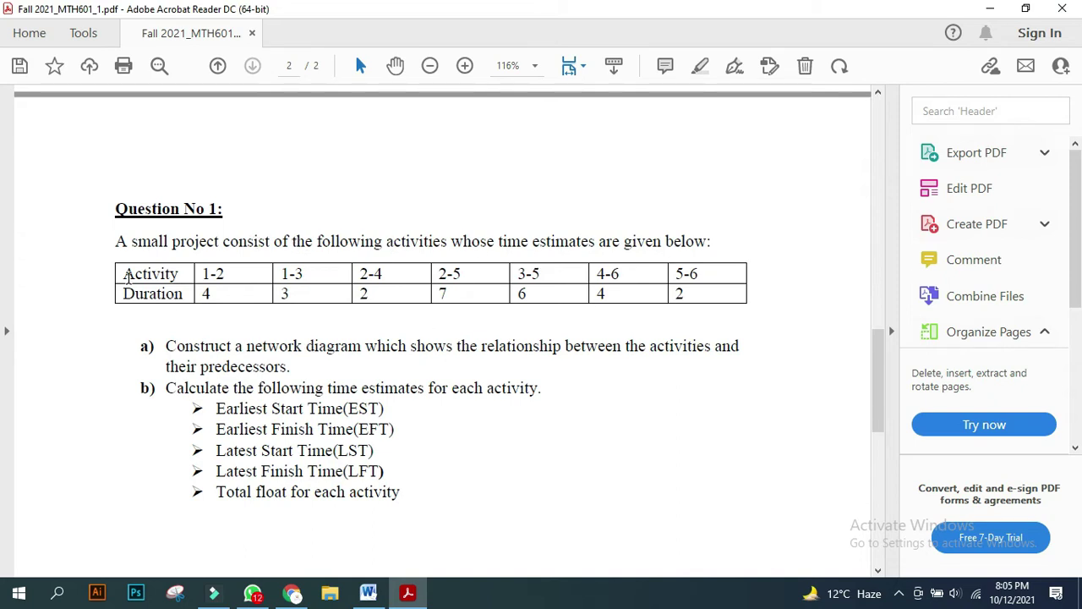
left_click_drag(124, 278, 698, 284)
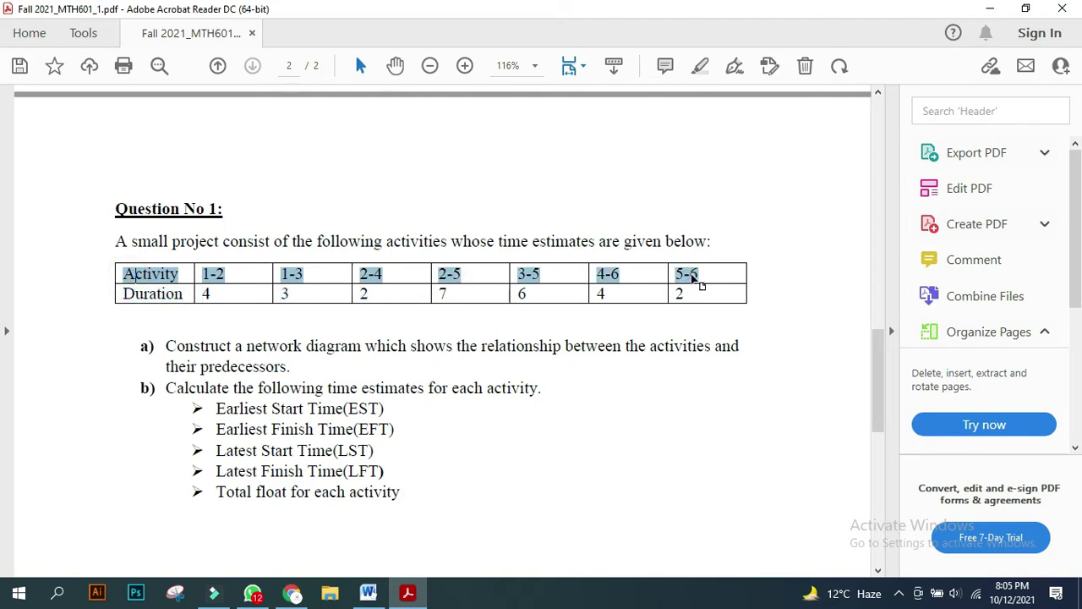
left_click_drag(180, 288, 216, 274)
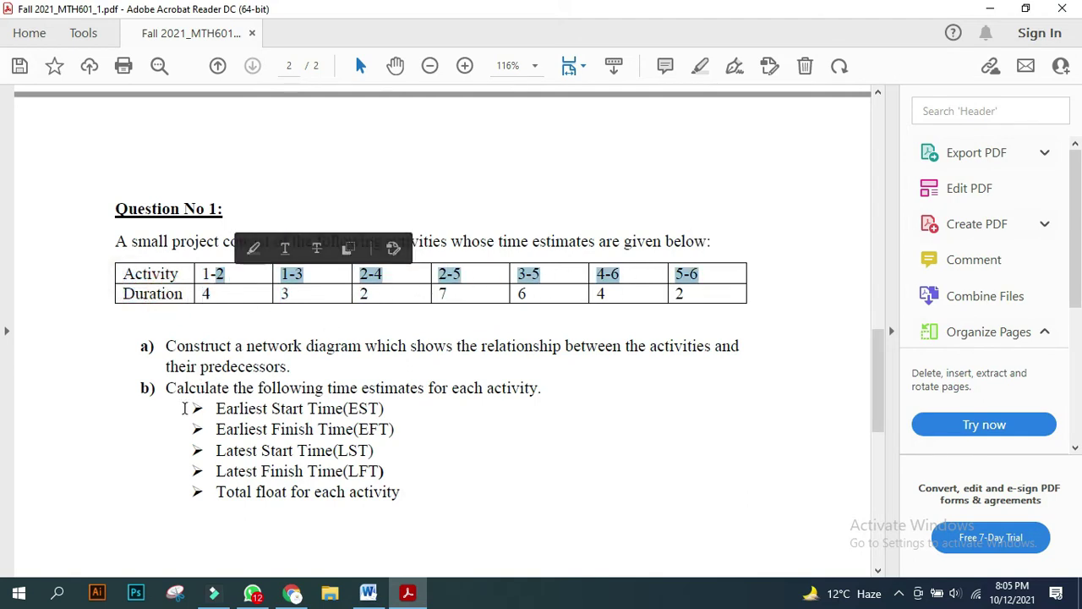
left_click_drag(144, 347, 307, 471)
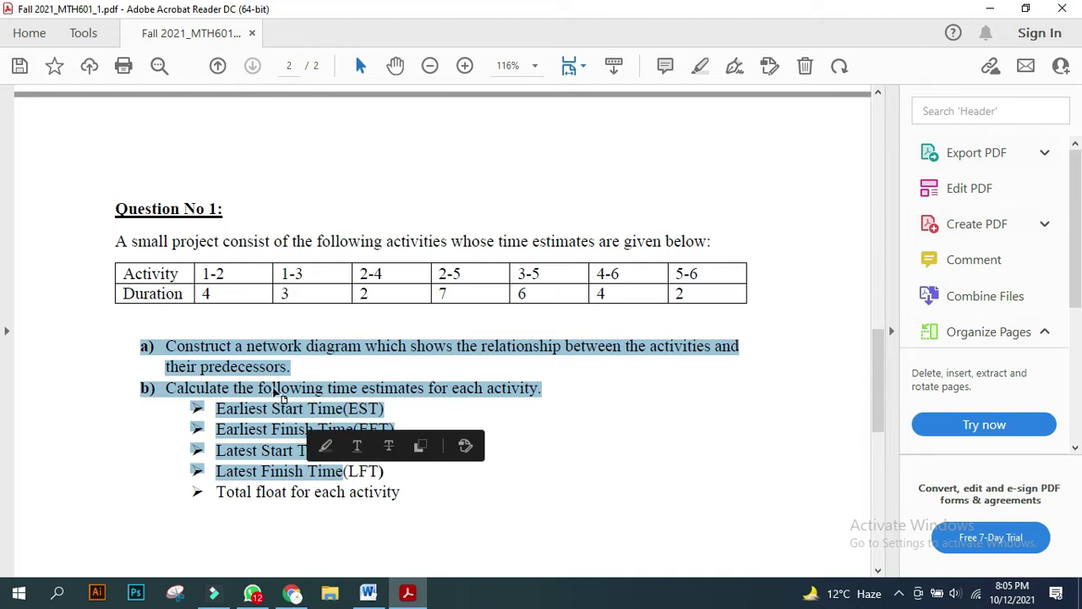
left_click(256, 369)
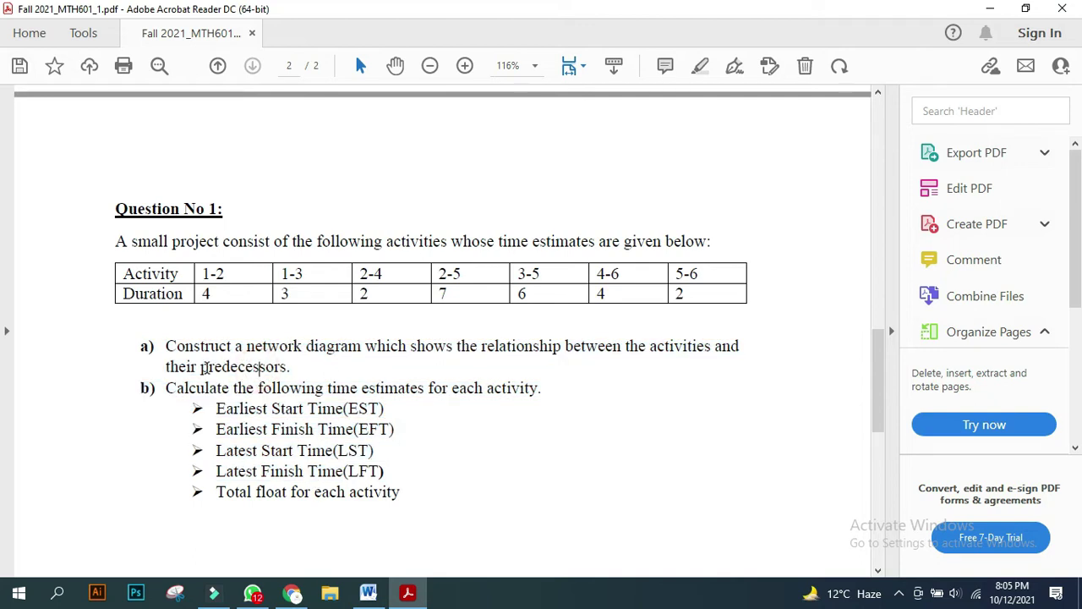
left_click_drag(205, 367, 262, 367)
left_click(226, 347)
left_click_drag(218, 409, 364, 494)
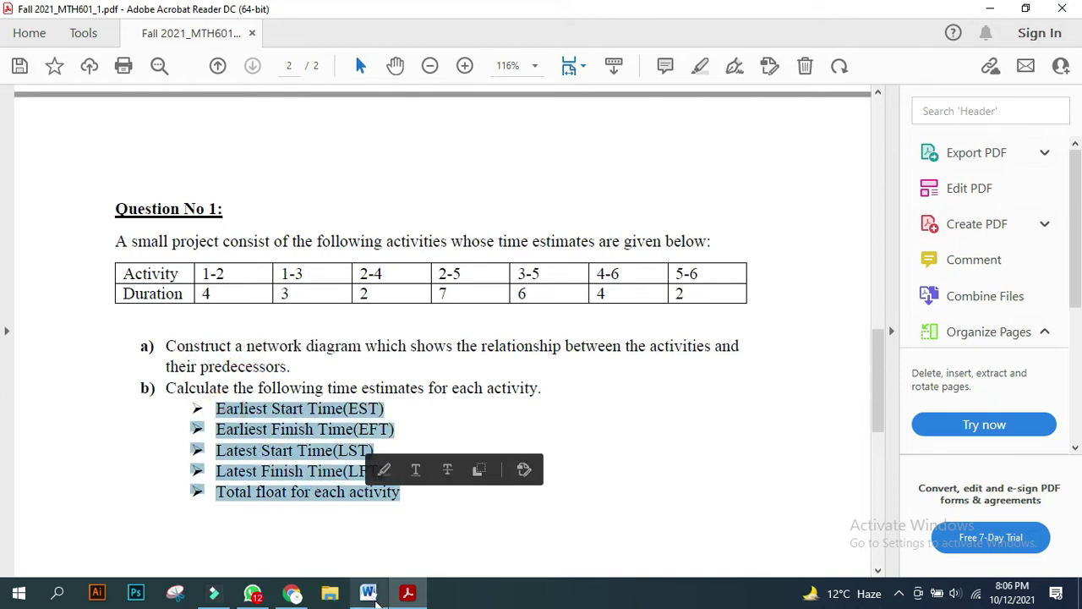
left_click(369, 594)
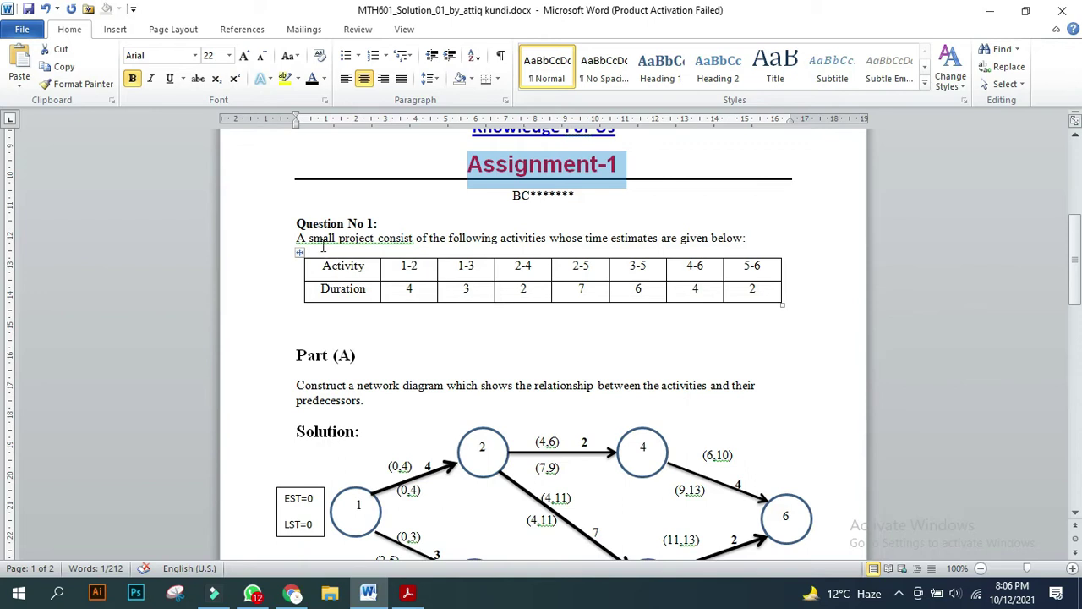
- Delete the title block above Assignment-1, then undo with Ctrl+Z to restore it
left_click_drag(323, 246, 446, 241)
left_click_drag(360, 266, 485, 269)
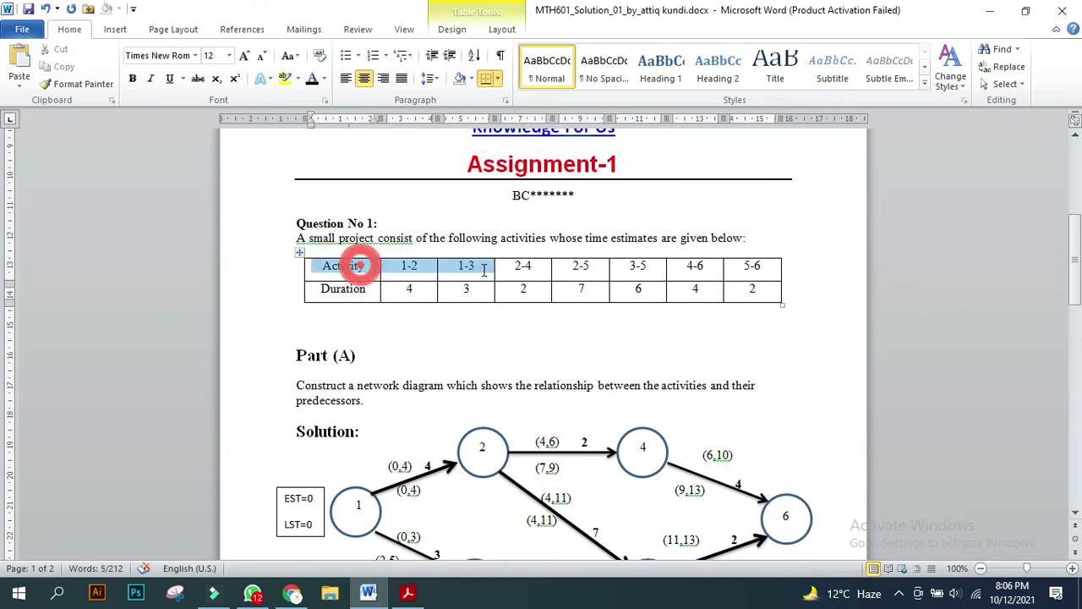
left_click_drag(362, 288, 476, 319)
scroll(474, 304, "up", 2)
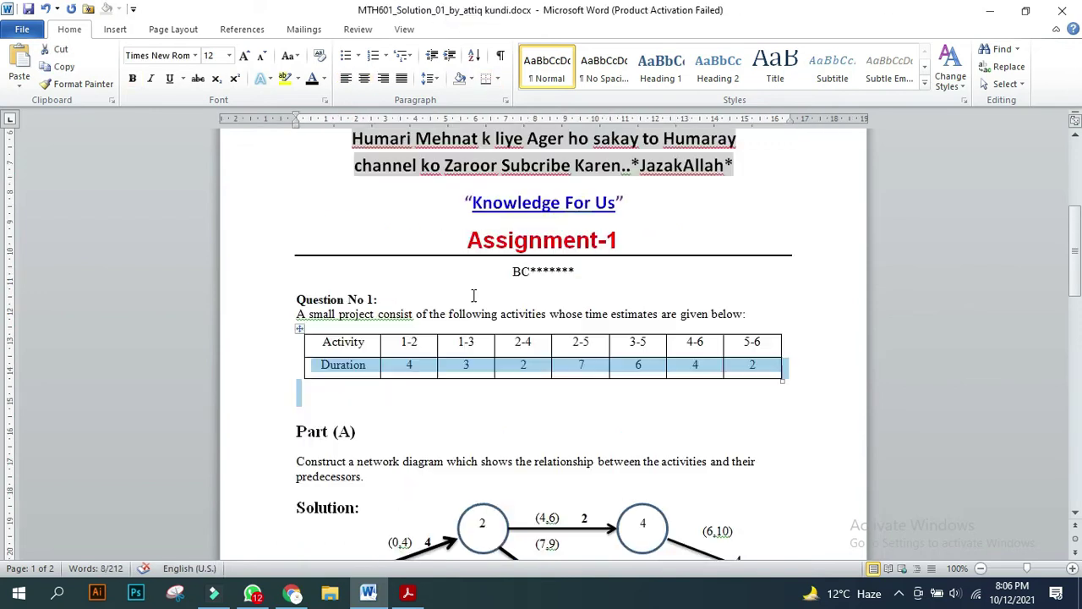
scroll(361, 155, "up", 3)
left_click(352, 176)
scroll(370, 210, "up", 2)
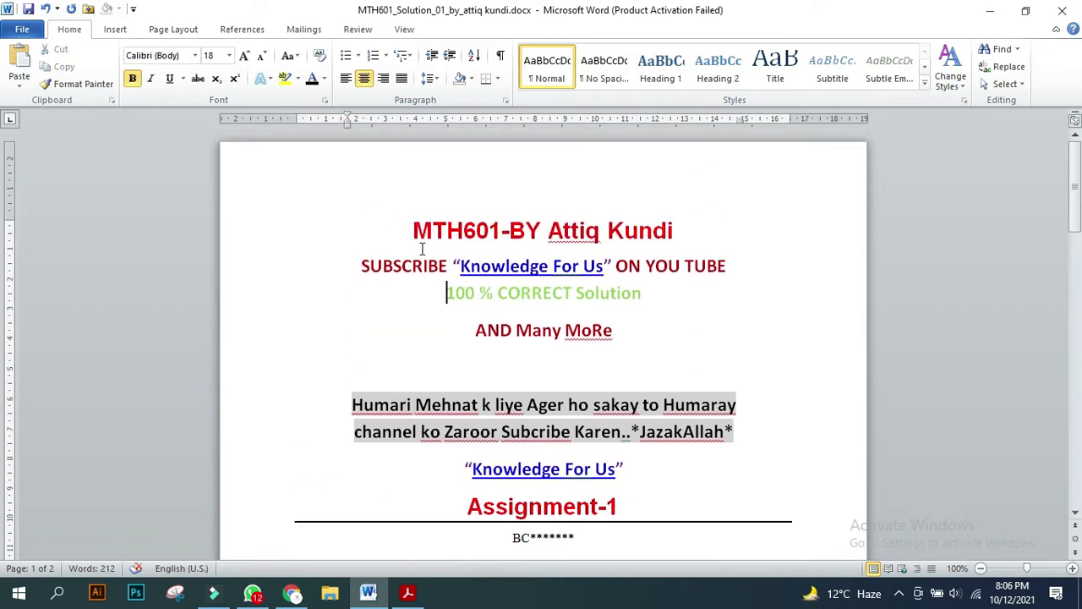
mouse_move(398, 212)
left_mouse_down()
mouse_move(578, 477)
mouse_move(624, 470)
left_mouse_up()
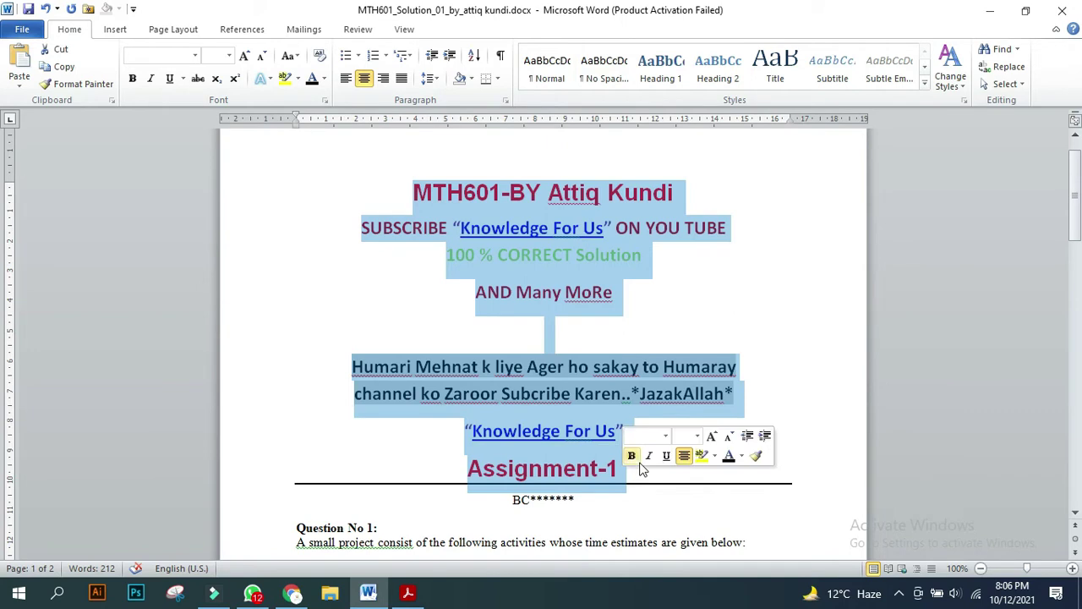
key("Delete")
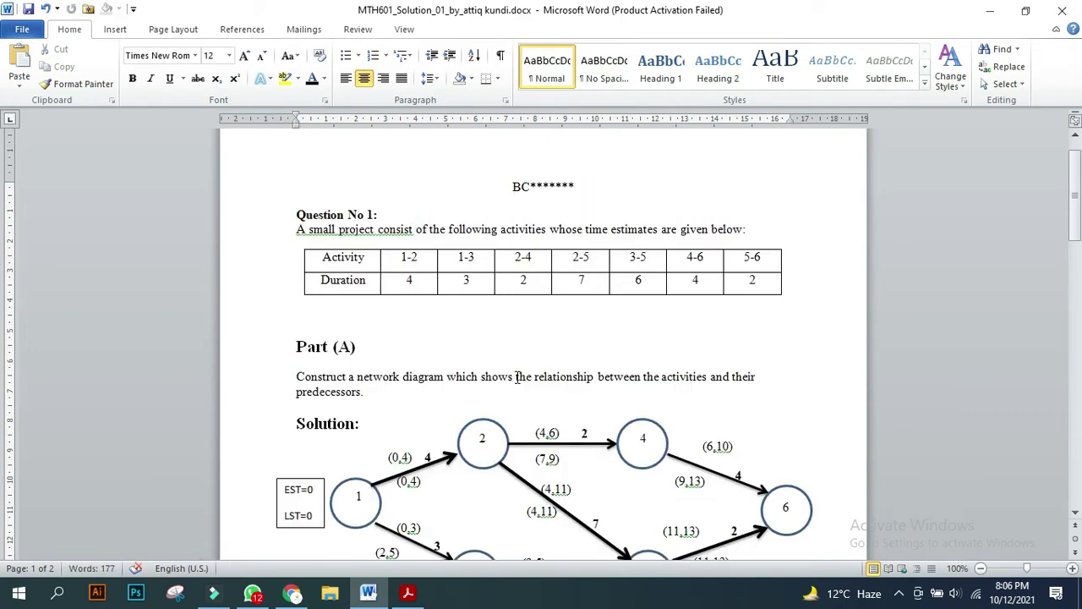
key("ctrl+z")
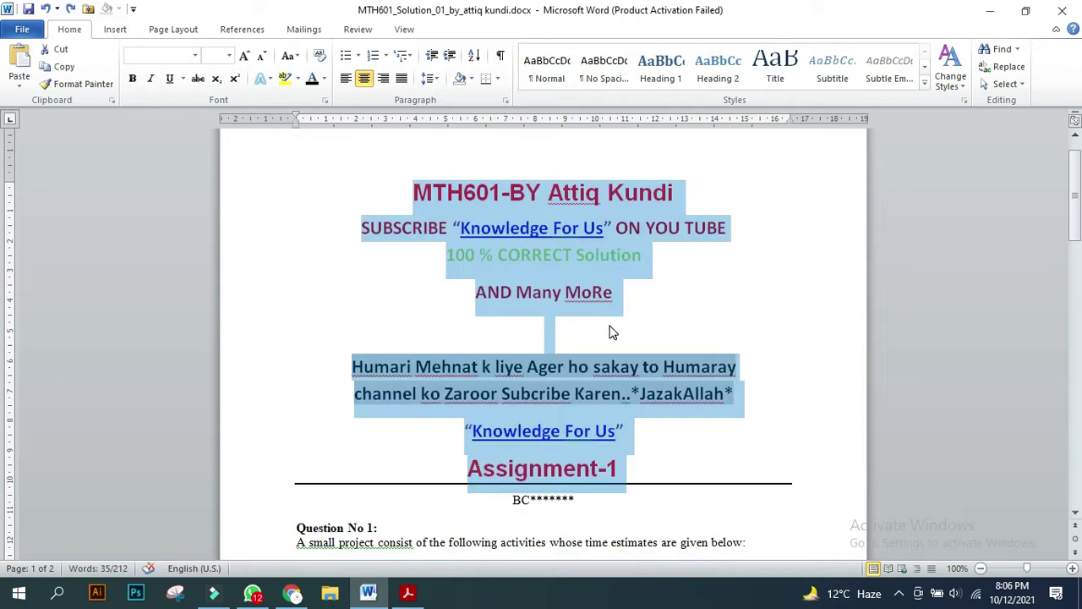
scroll(609, 326, "down", 3)
left_click(527, 400)
- Review the Part (A) instruction, circle 1 of the network diagram and the activity table
scroll(486, 420, "down", 5)
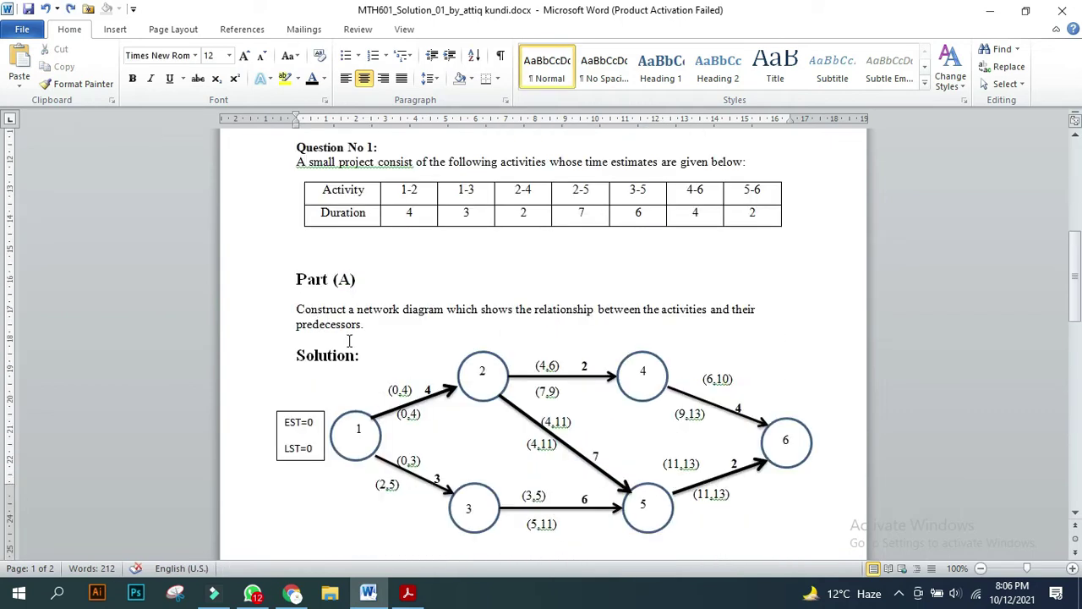
left_click_drag(298, 313, 513, 311)
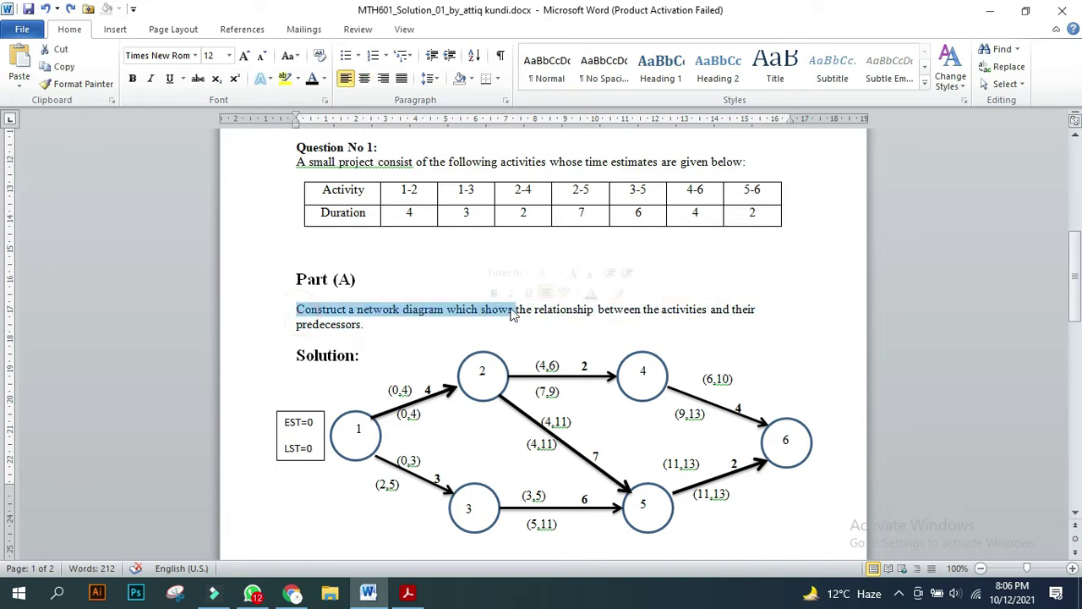
left_click(577, 321)
left_click(679, 297)
left_click_drag(296, 327, 338, 325)
left_click(387, 325)
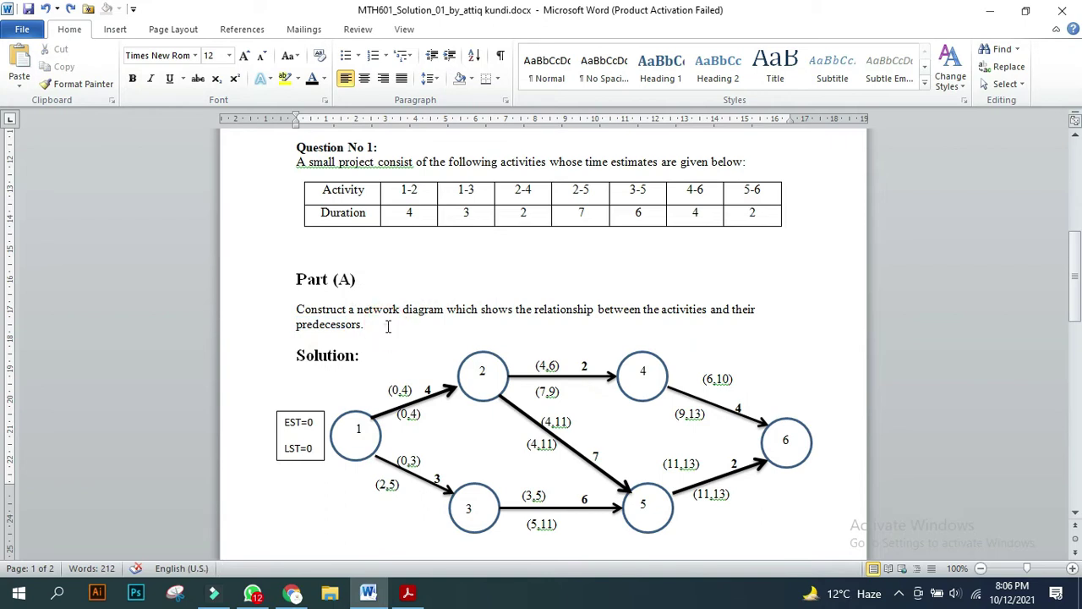
scroll(383, 344, "down", 1)
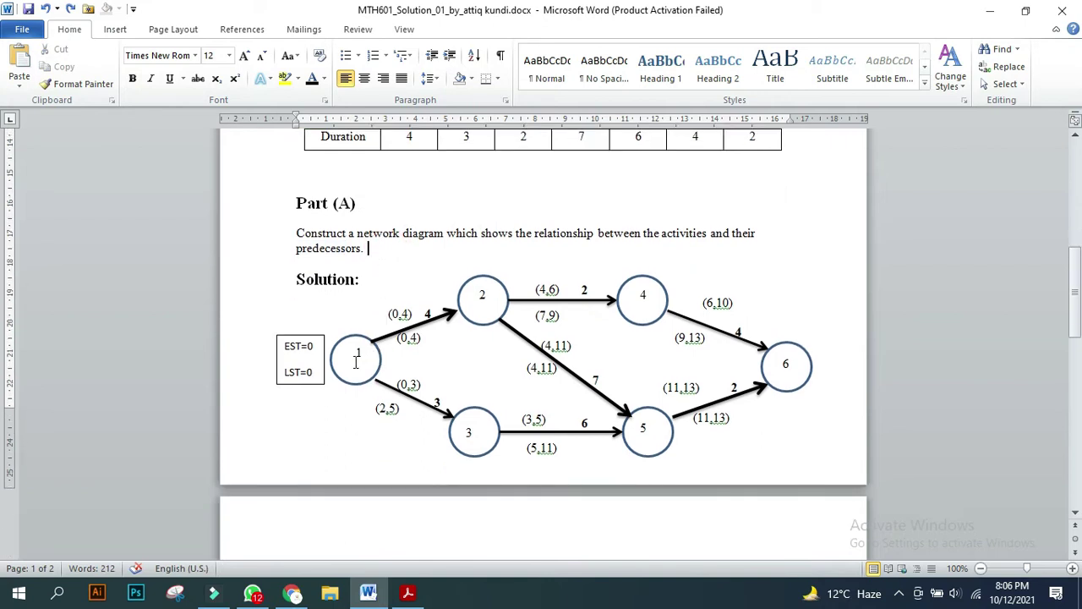
left_click(357, 361)
scroll(357, 361, "up", 1)
left_click_drag(398, 191, 755, 191)
scroll(514, 410, "down", 1)
scroll(519, 403, "down", 1)
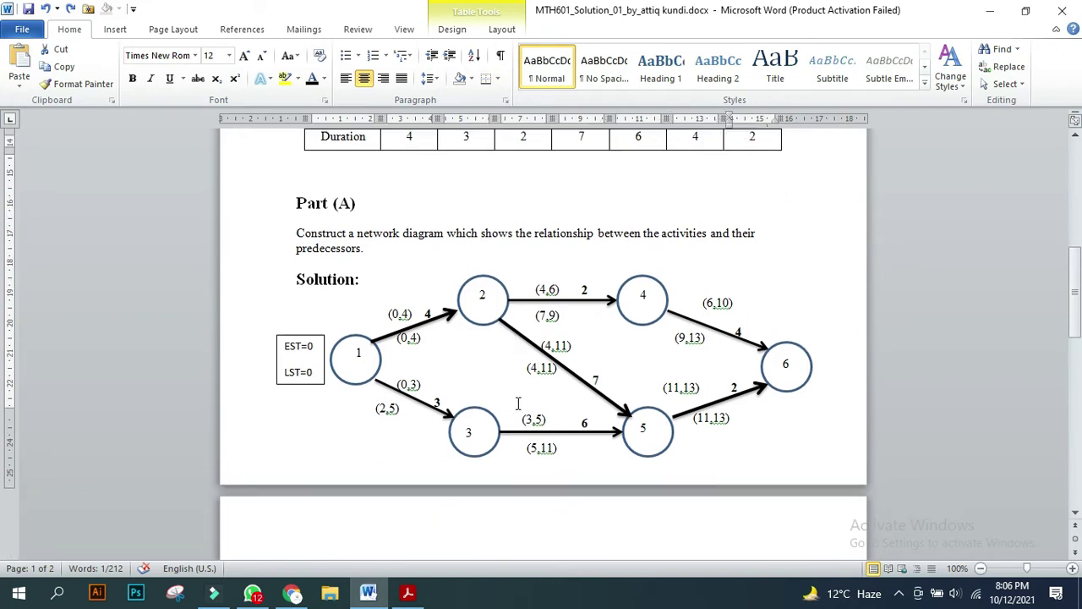
scroll(503, 384, "up", 2)
left_click(356, 432)
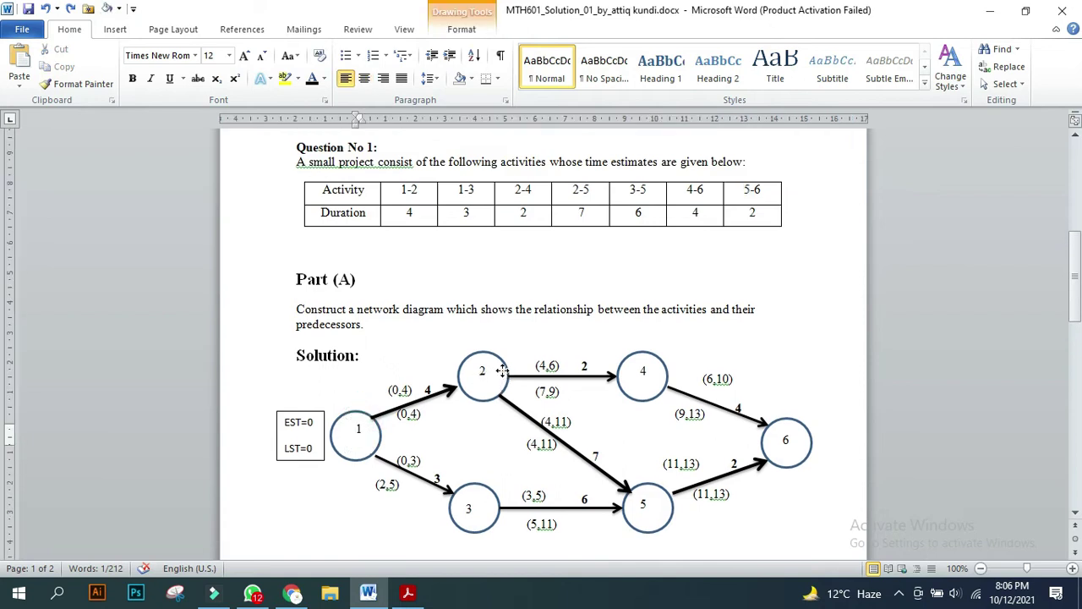
left_click(486, 376)
left_click(645, 370)
left_click(475, 506)
left_click(645, 503)
left_click(792, 433)
left_click(364, 215)
left_click(402, 214)
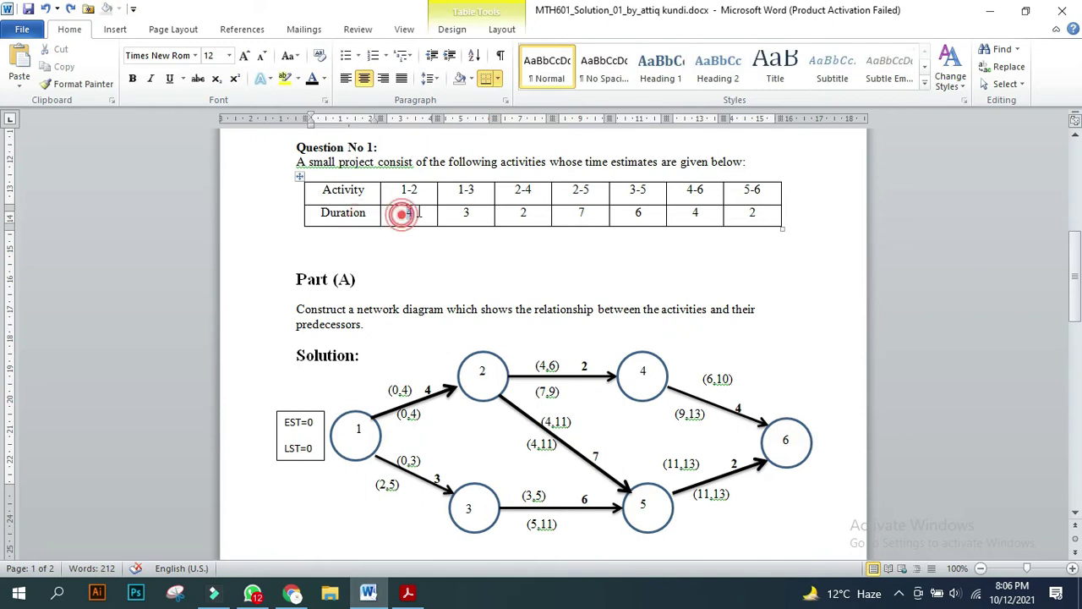
left_click(359, 429)
left_click(481, 372)
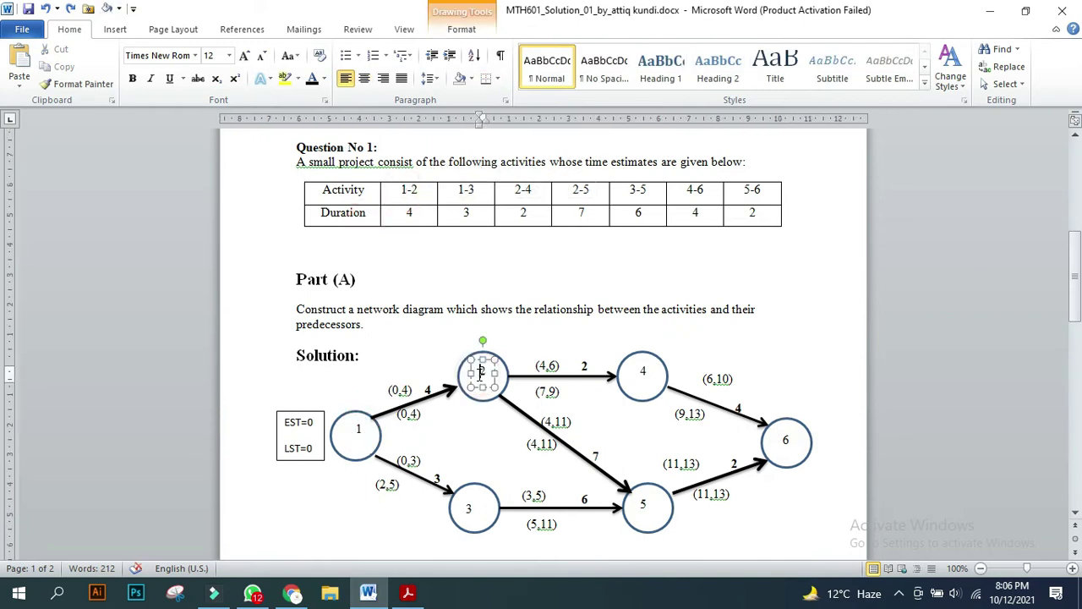
left_click(432, 388)
double_click(430, 391)
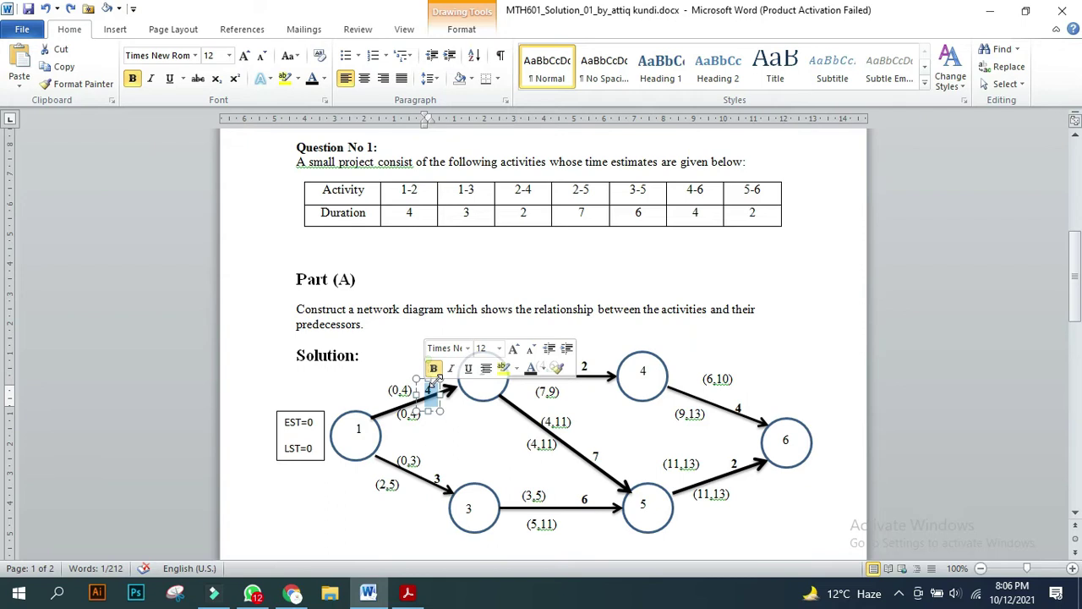
left_click(483, 392)
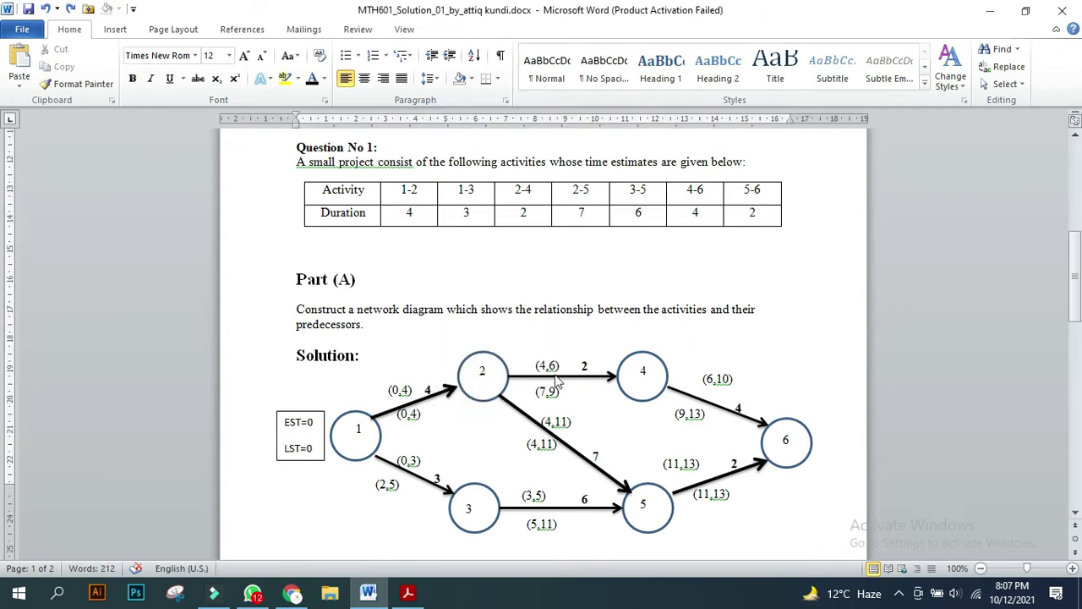
double_click(584, 365)
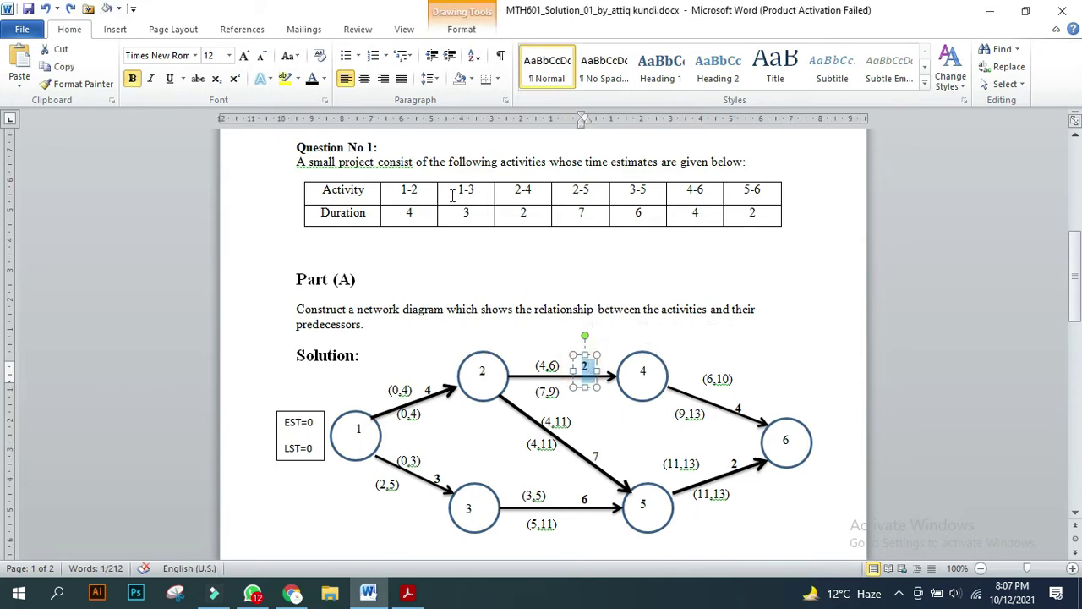
left_click_drag(455, 192, 473, 217)
double_click(437, 480)
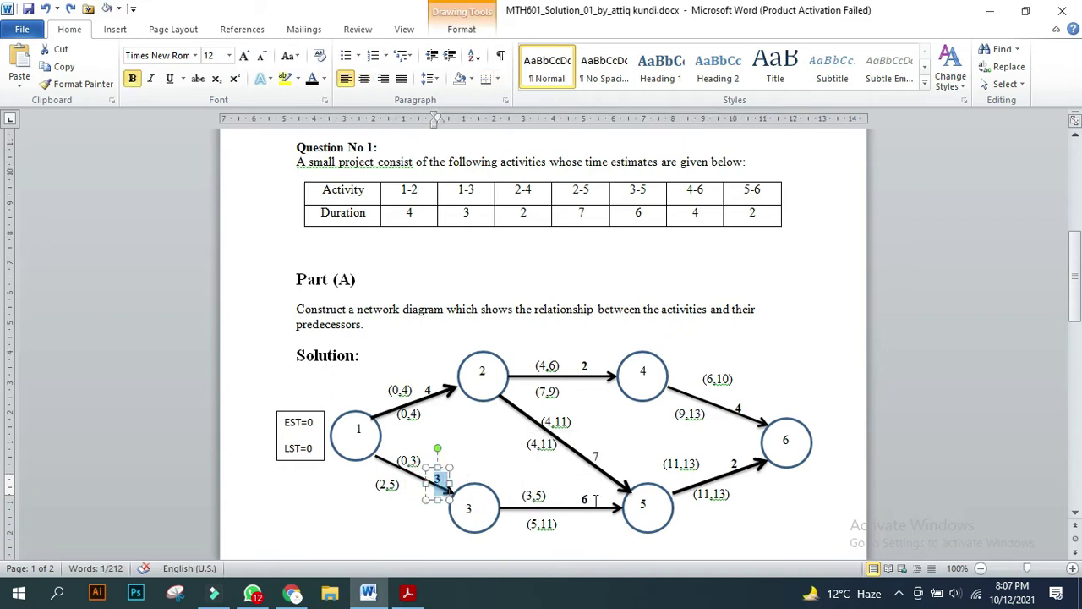
left_click(583, 500)
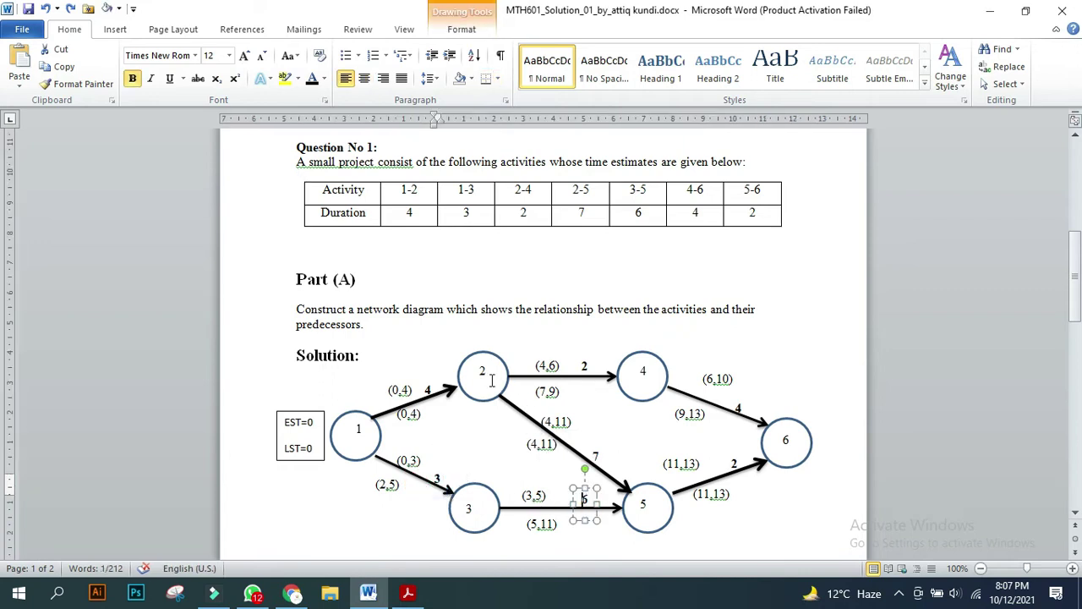
double_click(594, 457)
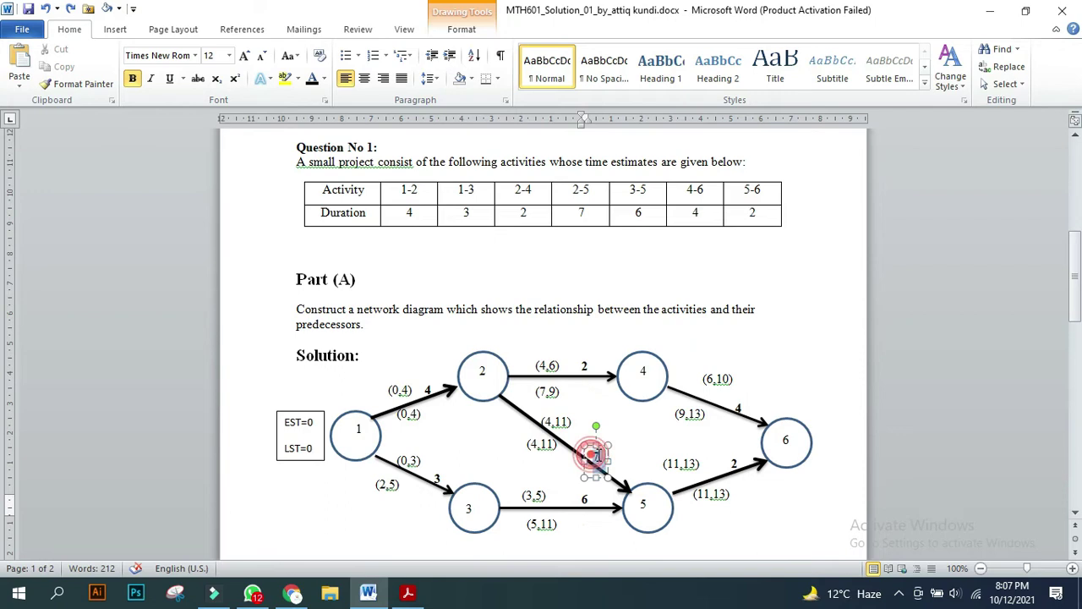
double_click(584, 366)
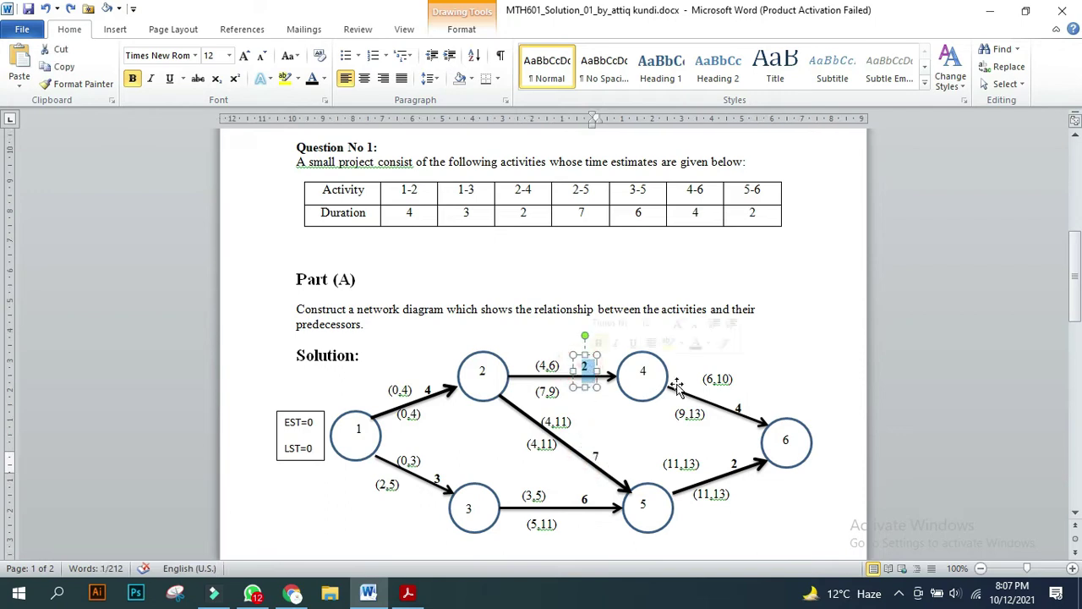
double_click(738, 409)
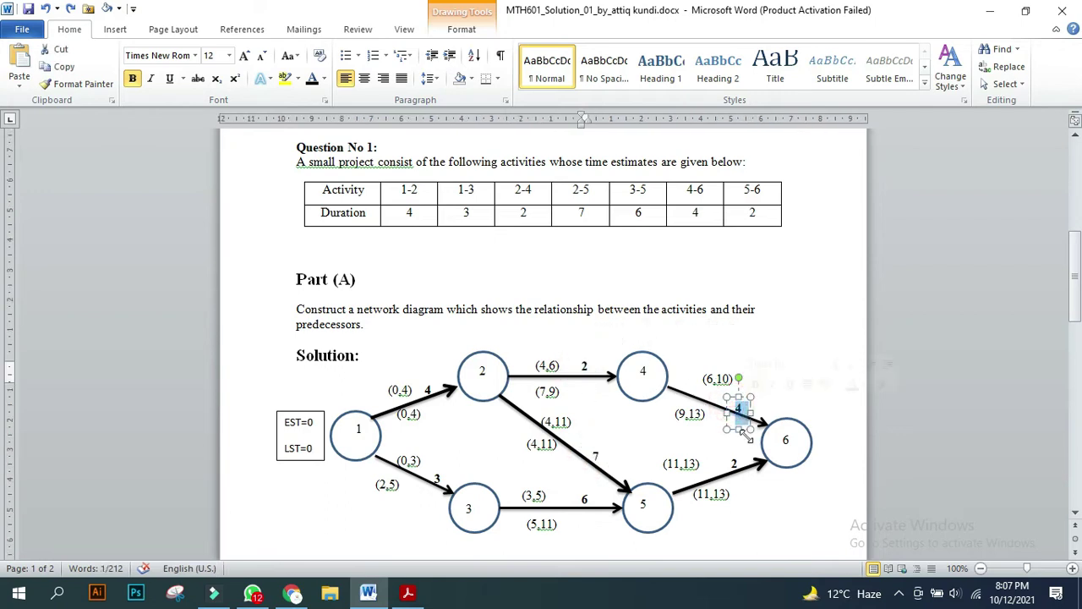
double_click(734, 465)
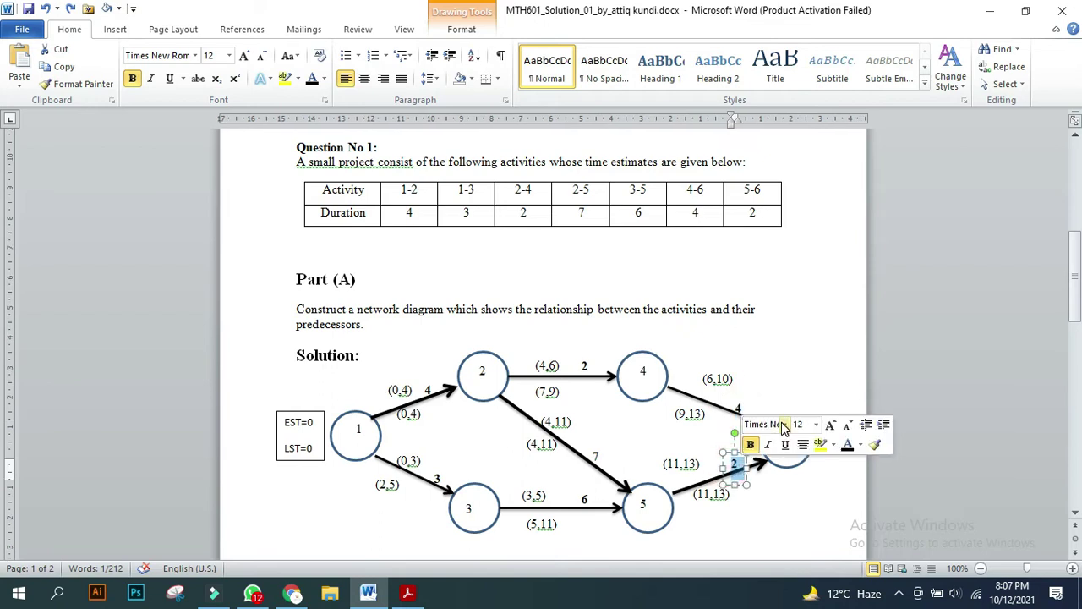
left_click(785, 466)
left_click(782, 443)
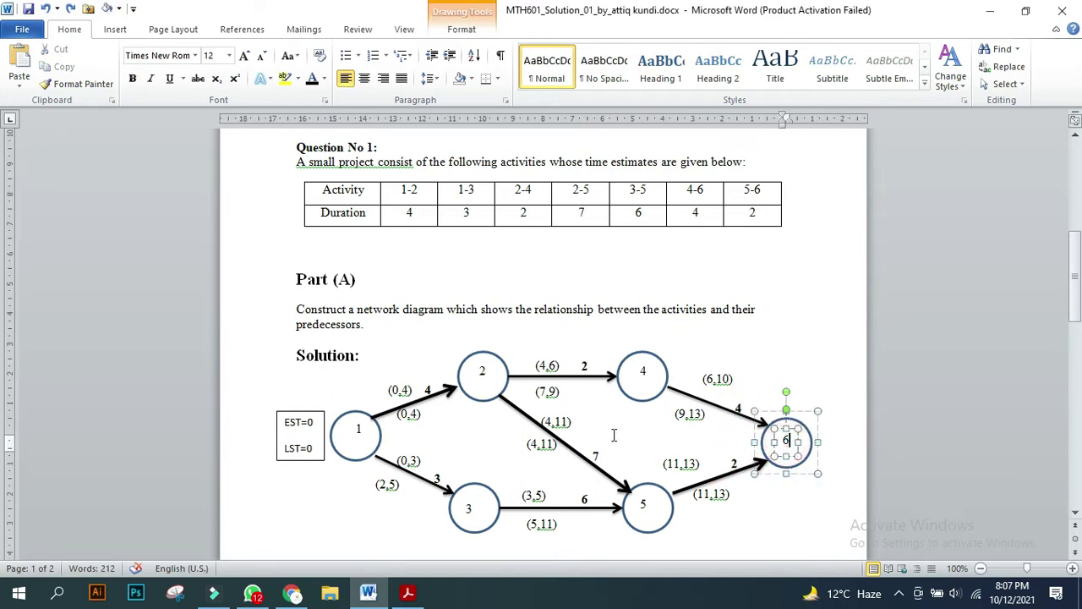
left_click(358, 430)
left_click(494, 374)
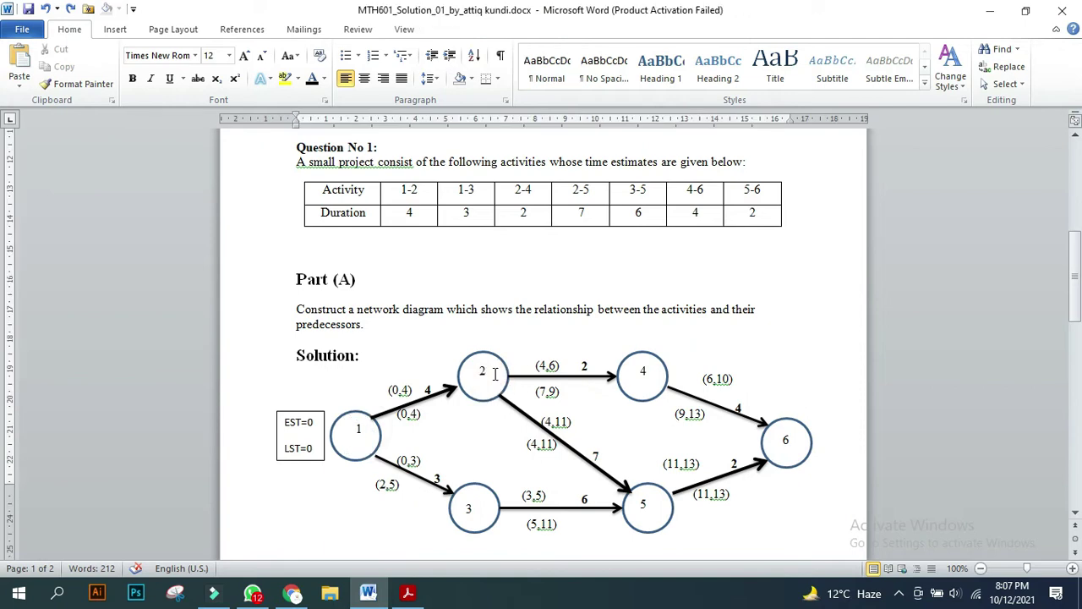
left_click(495, 374)
left_click(661, 380)
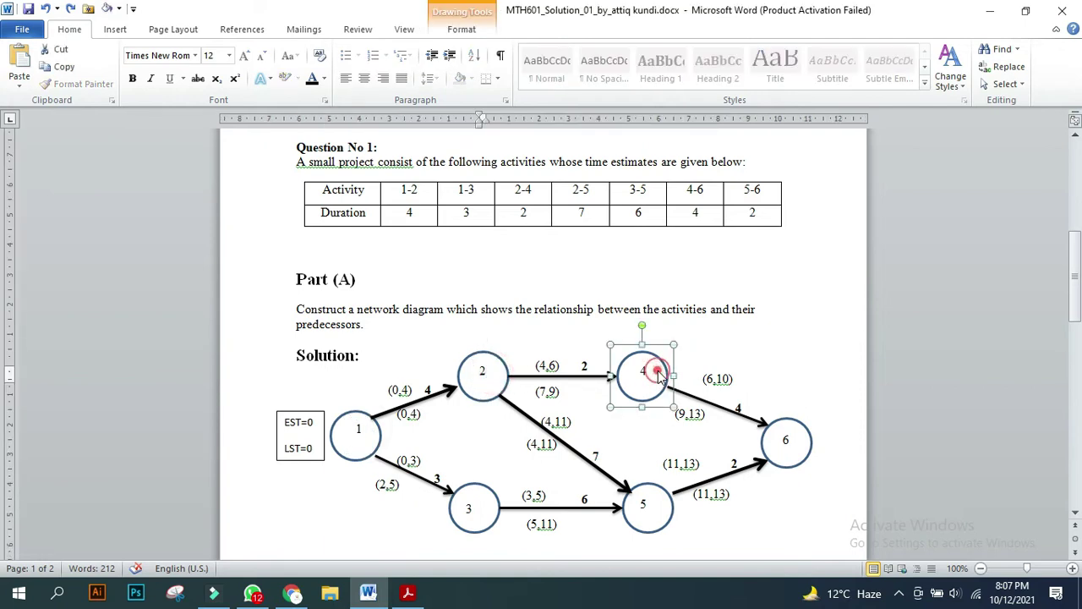
left_click(643, 370)
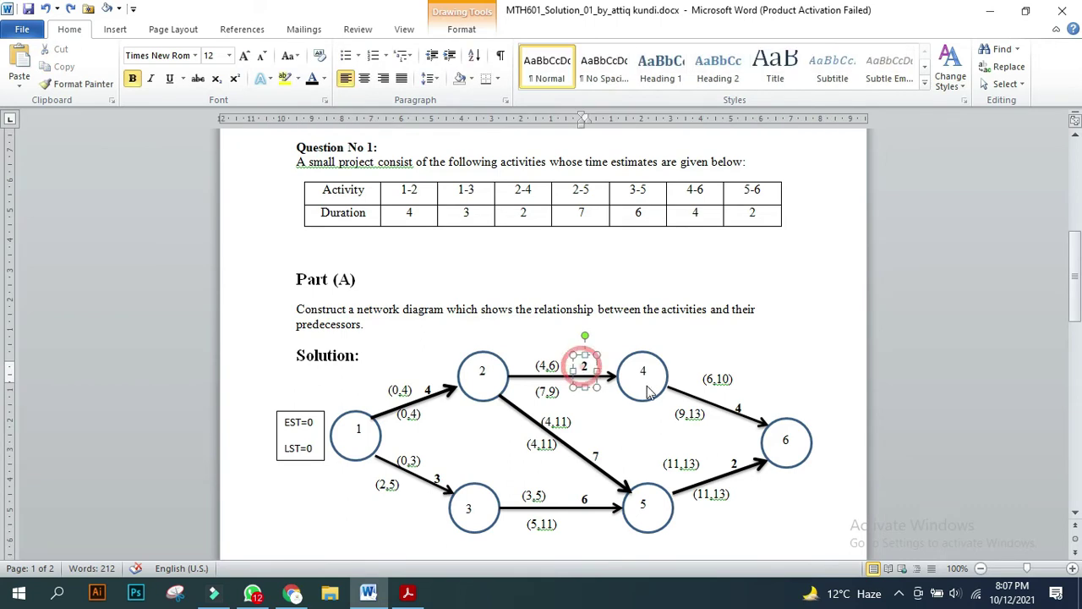
left_click(786, 439)
left_click(741, 411)
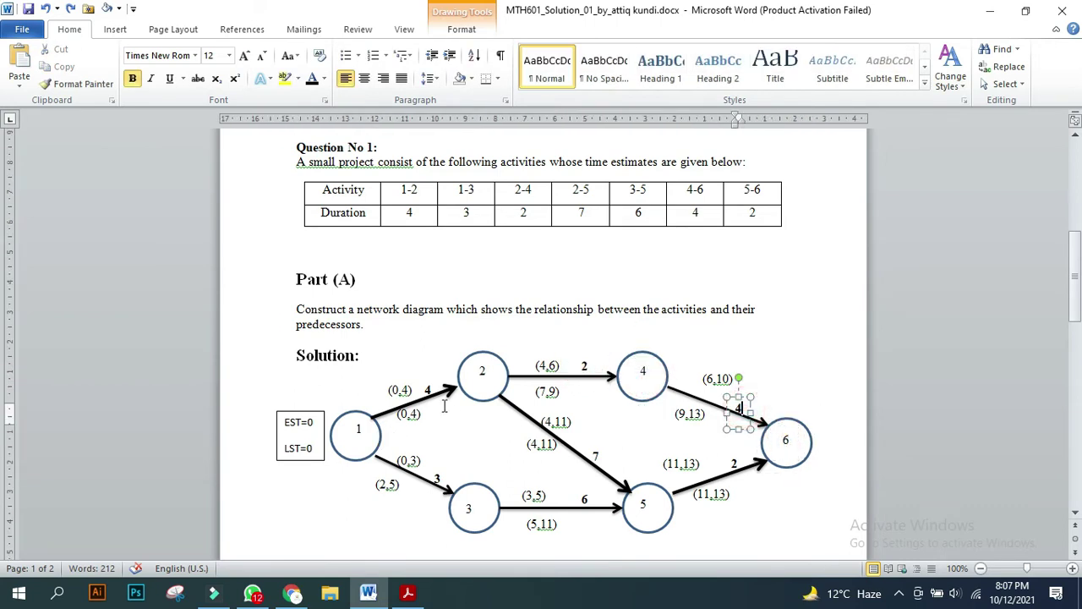
left_click(478, 387)
left_click(642, 505)
left_click(611, 460)
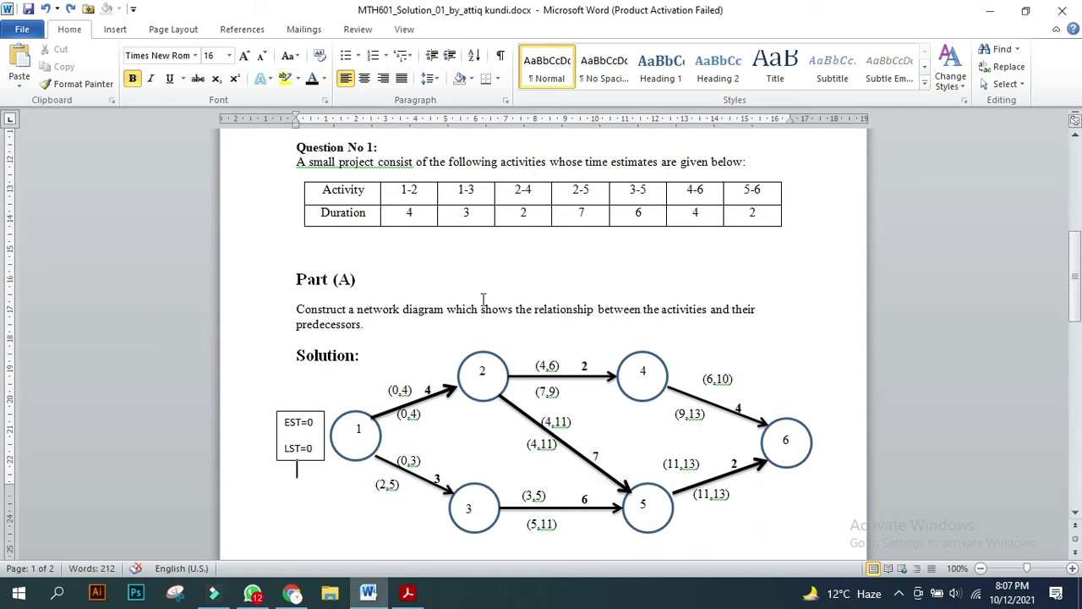
scroll(482, 298, "down", 1)
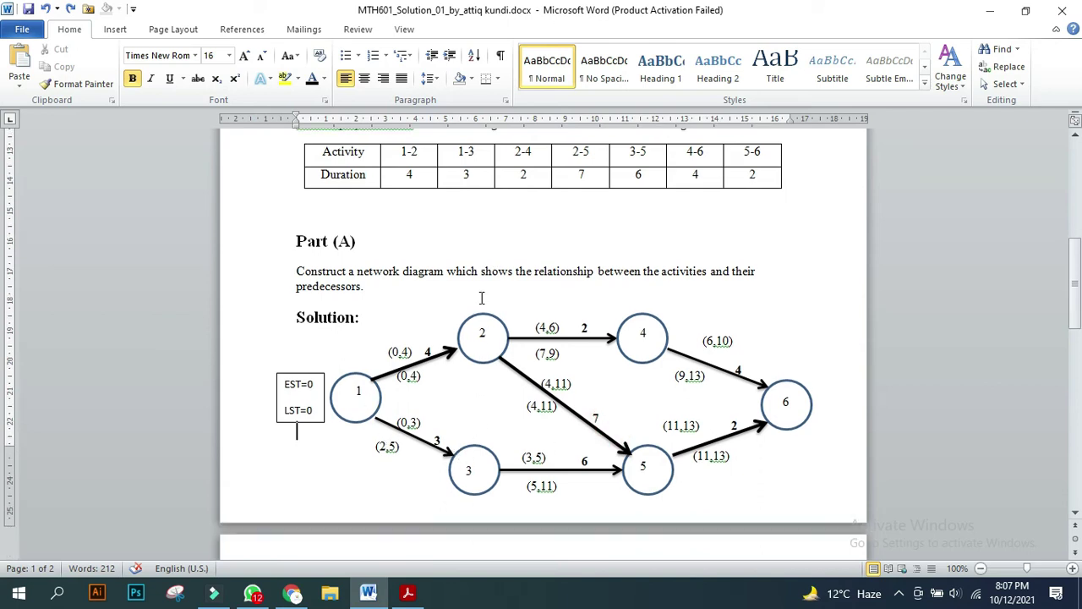
left_click(285, 386)
left_click_drag(284, 410, 312, 410)
scroll(336, 398, "down", 4)
scroll(330, 397, "down", 5)
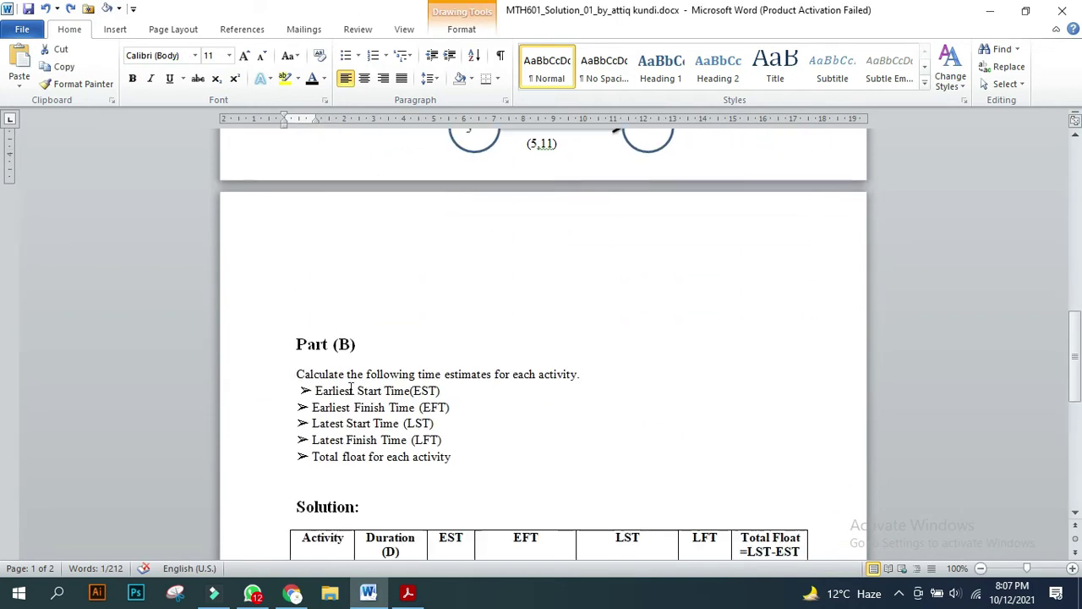
left_click_drag(315, 392, 409, 394)
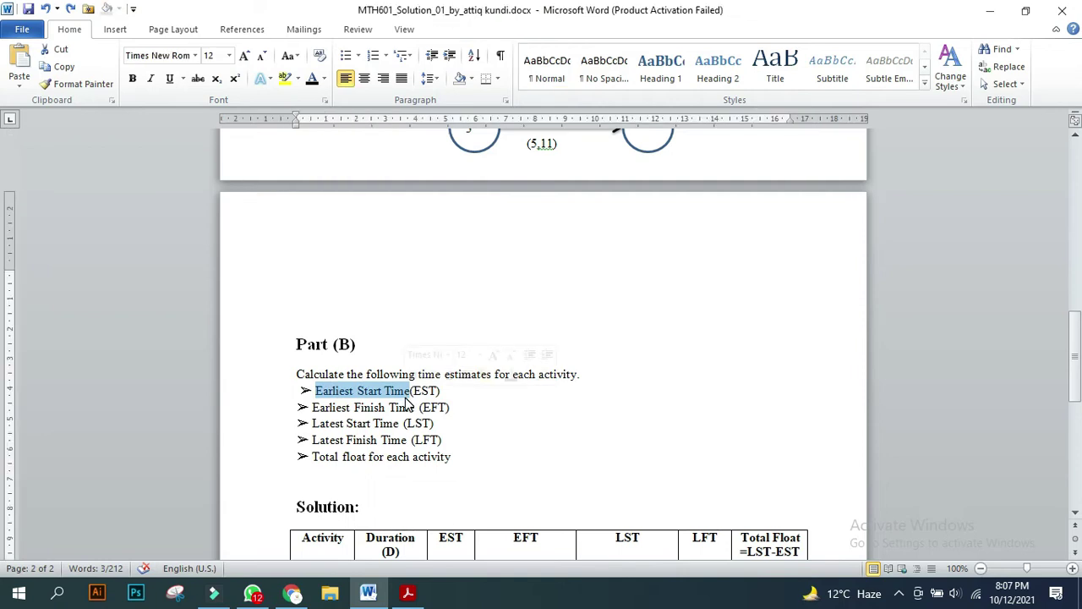
left_click_drag(313, 409, 416, 410)
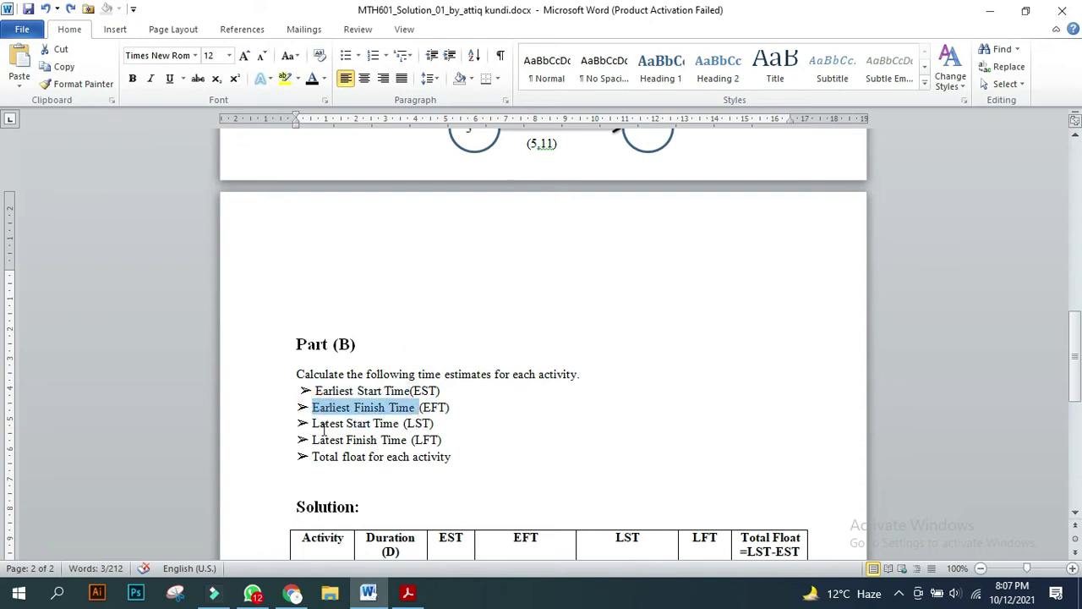
left_click_drag(313, 423, 399, 424)
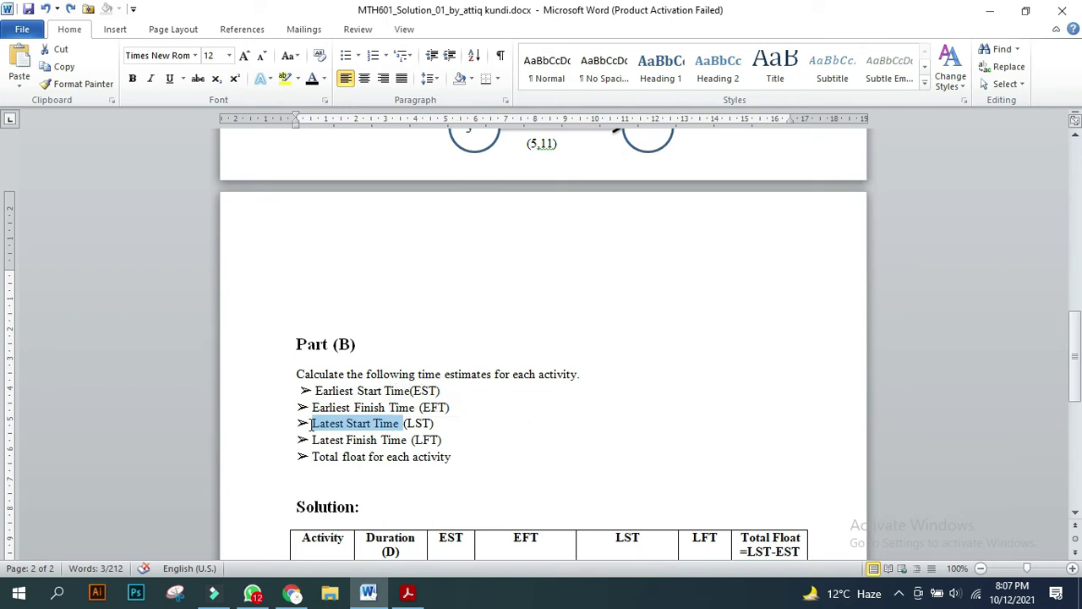
left_click_drag(314, 440, 389, 440)
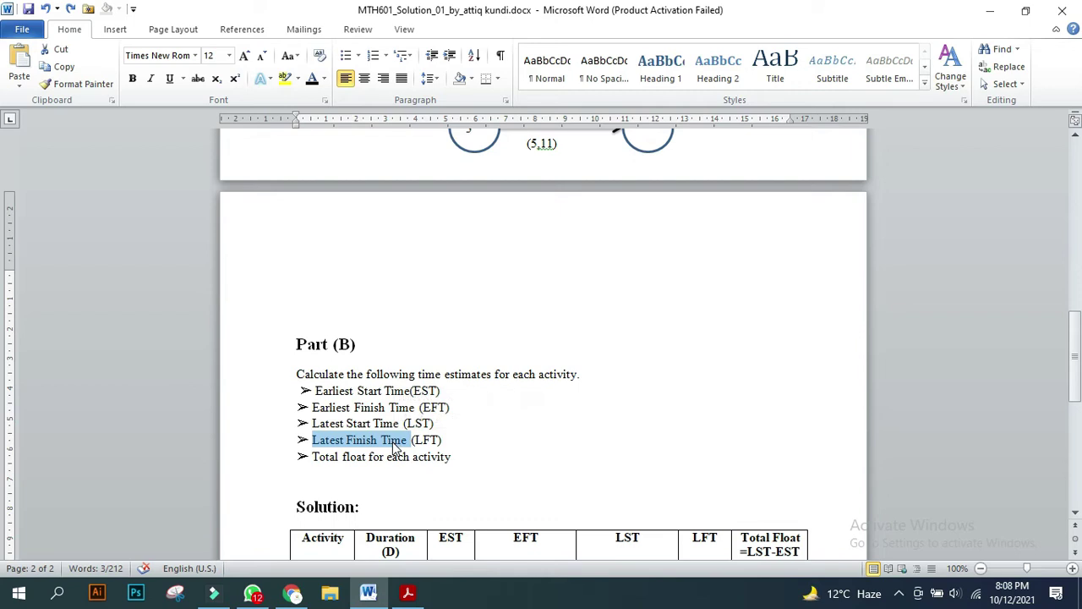
left_click(349, 457)
left_click_drag(302, 456, 401, 459)
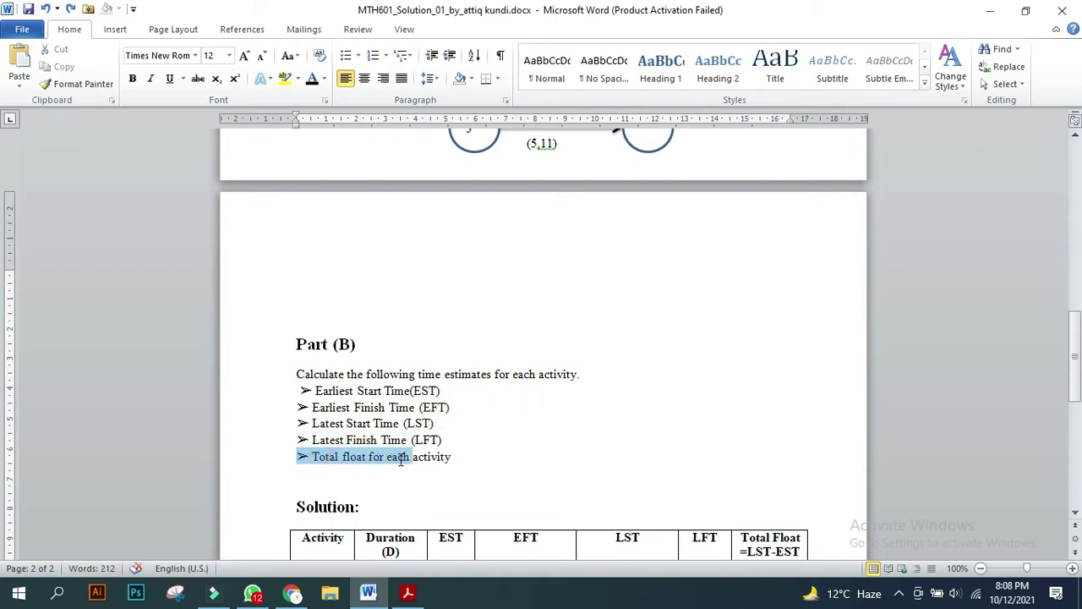
scroll(640, 479, "down", 1)
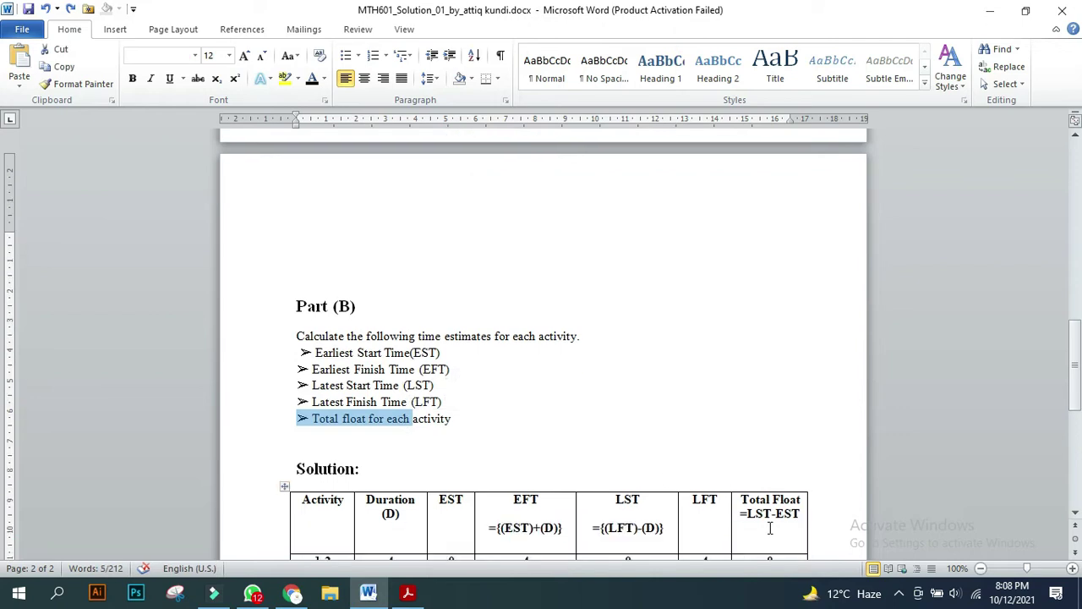
left_click_drag(755, 516, 792, 515)
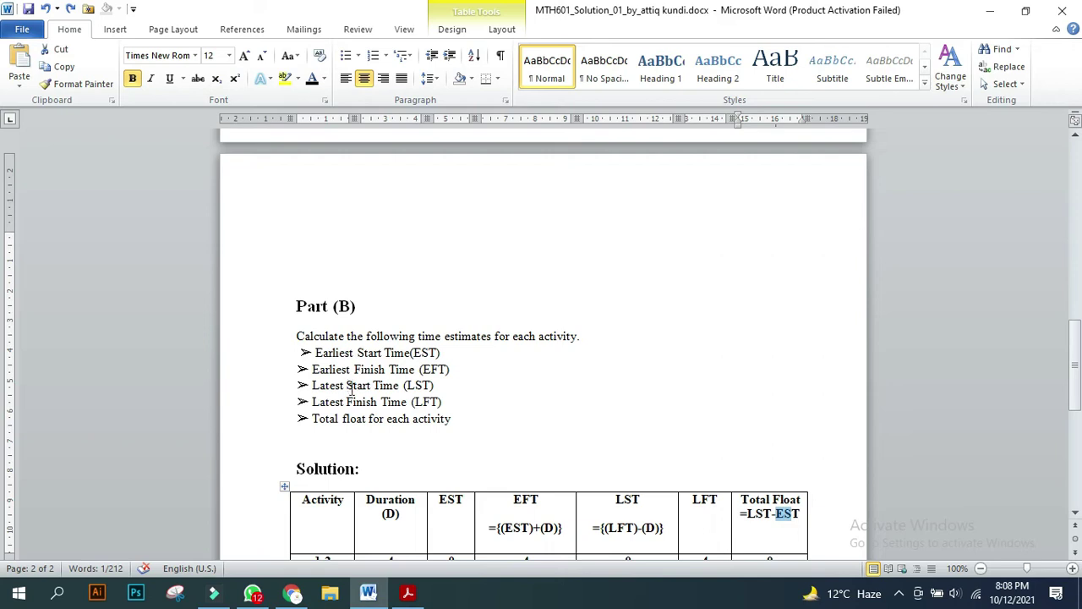
left_click(389, 429)
scroll(388, 427, "down", 1)
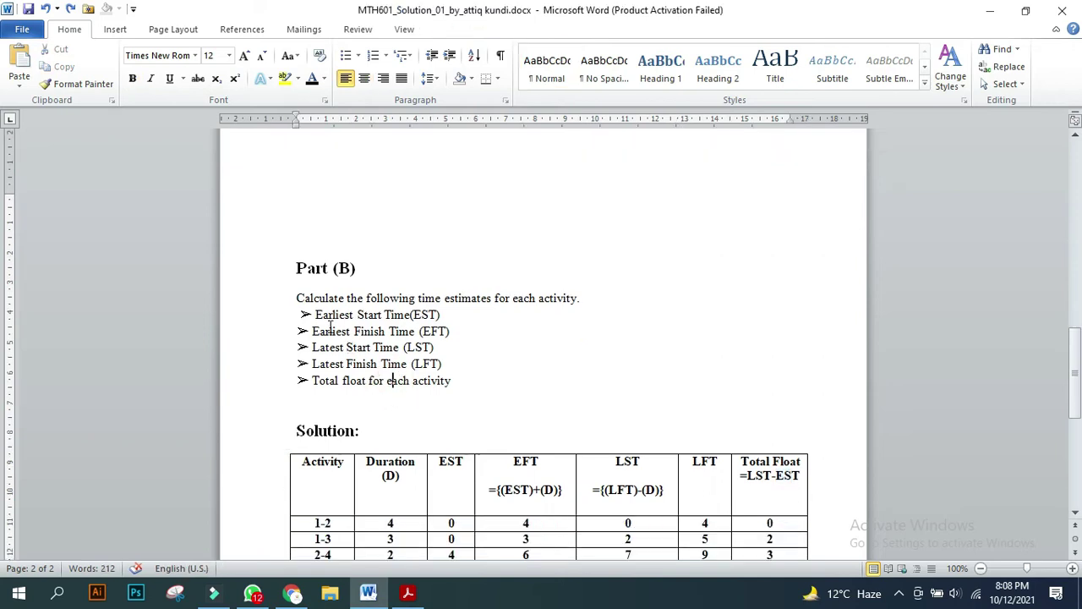
left_click_drag(305, 307, 450, 385)
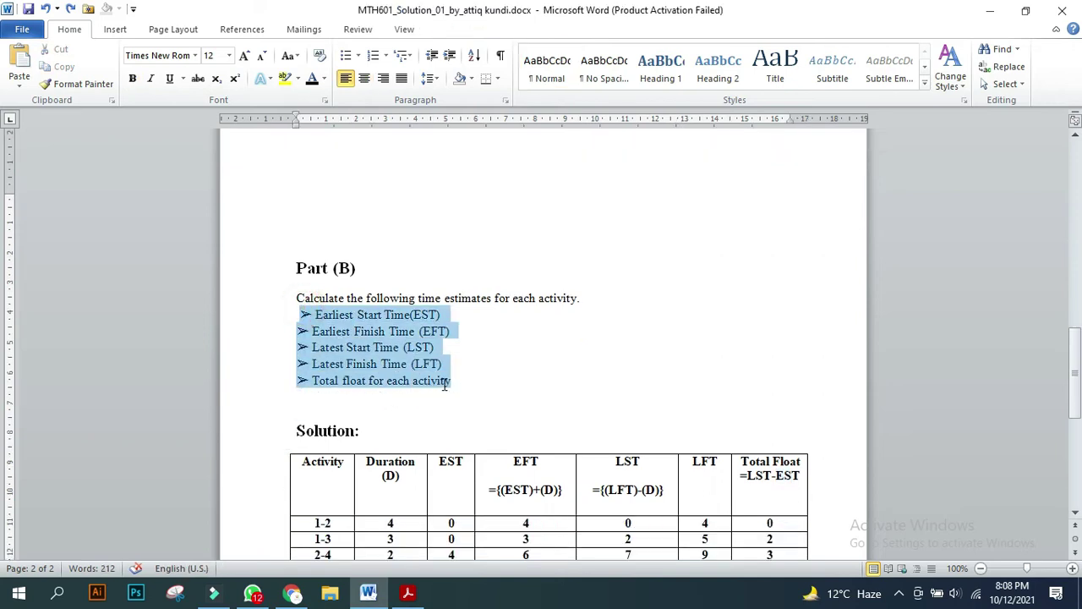
scroll(396, 292, "up", 1)
scroll(396, 292, "up", 2)
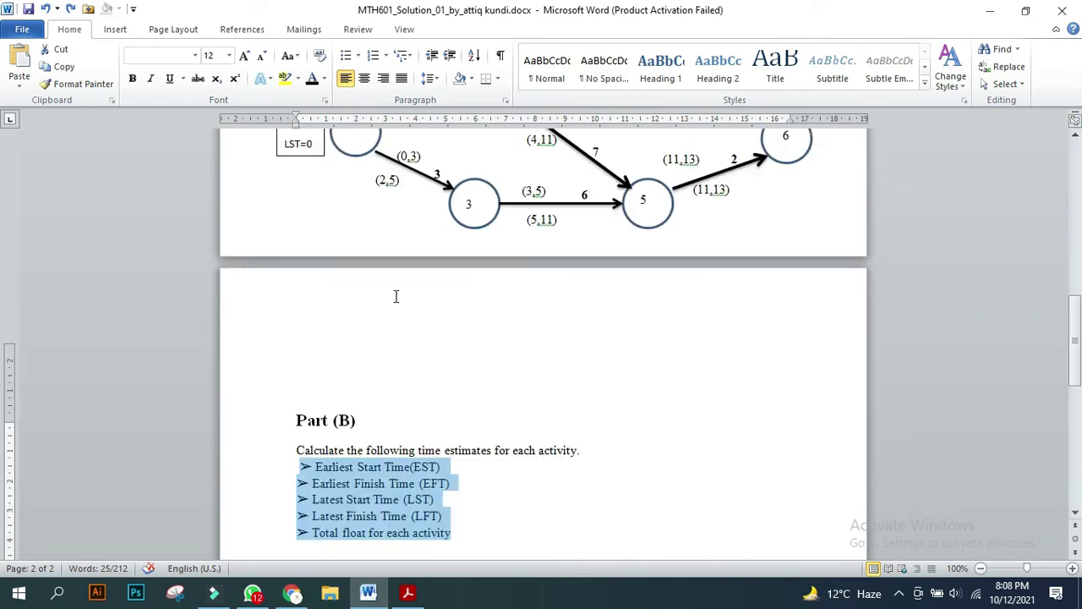
scroll(395, 293, "up", 4)
scroll(377, 270, "up", 1)
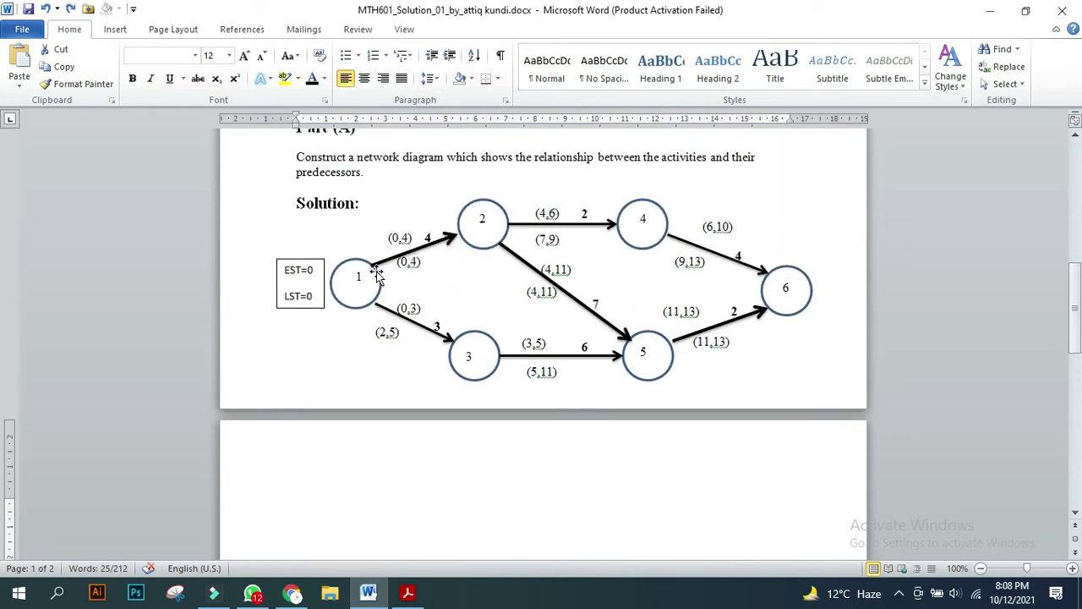
double_click(357, 279)
left_click(480, 215)
left_click(631, 216)
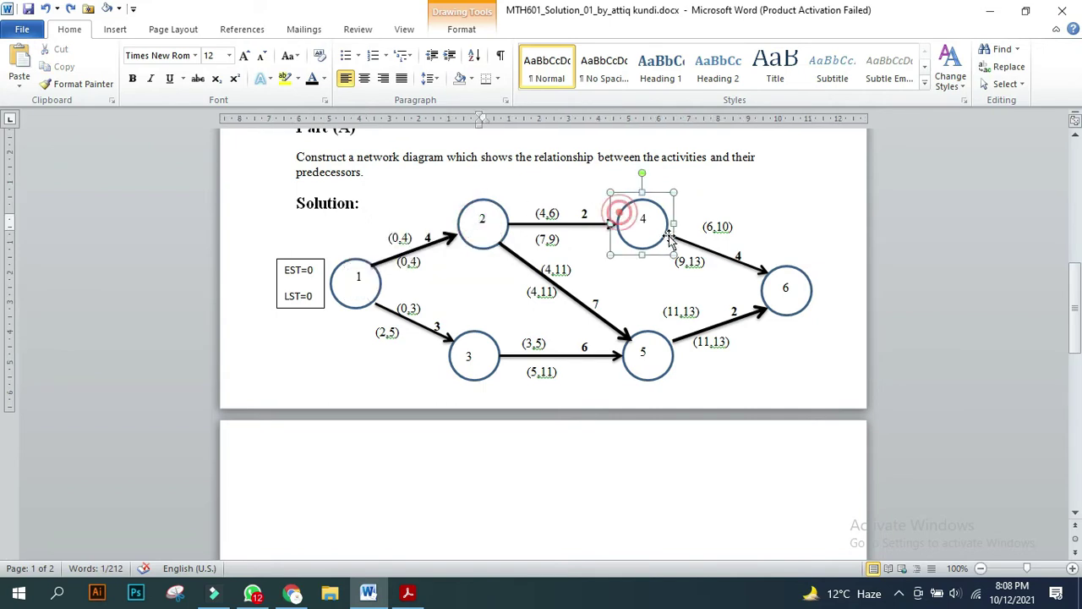
left_click(784, 282)
left_click(742, 258)
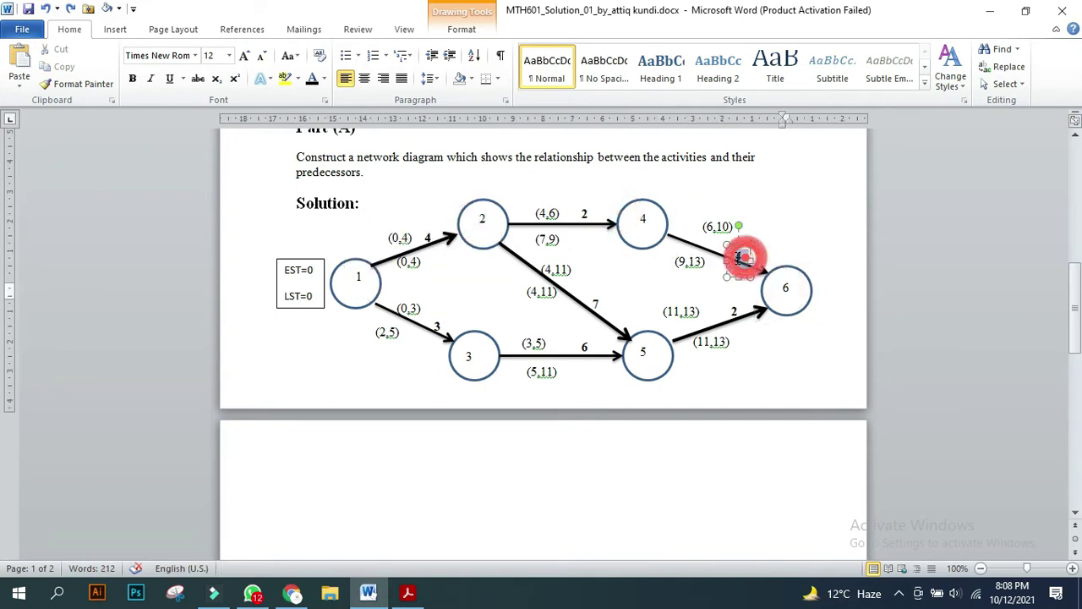
double_click(584, 215)
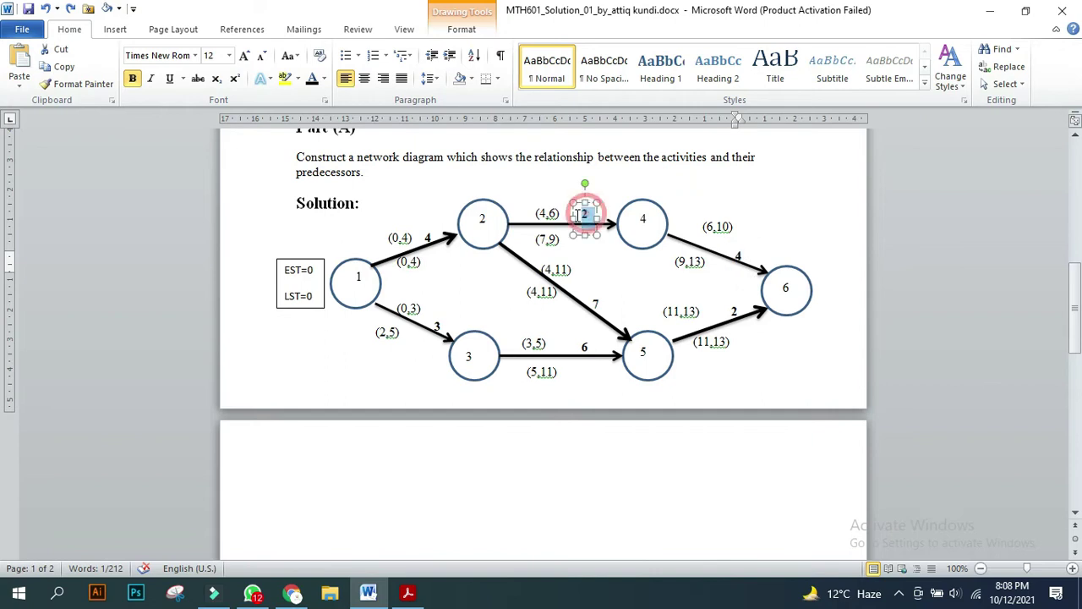
left_click(487, 219)
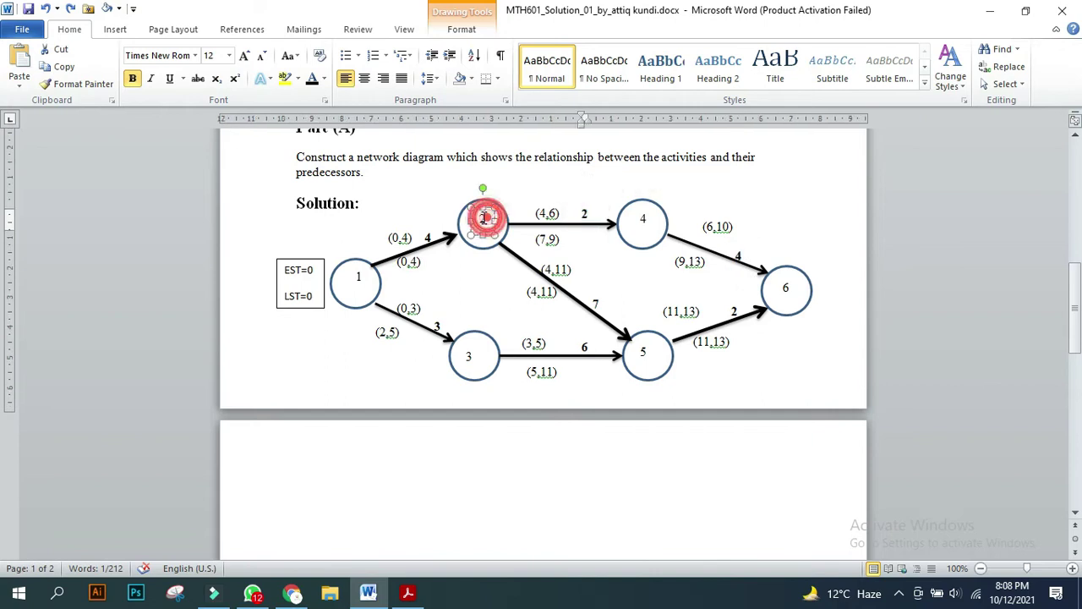
double_click(394, 237)
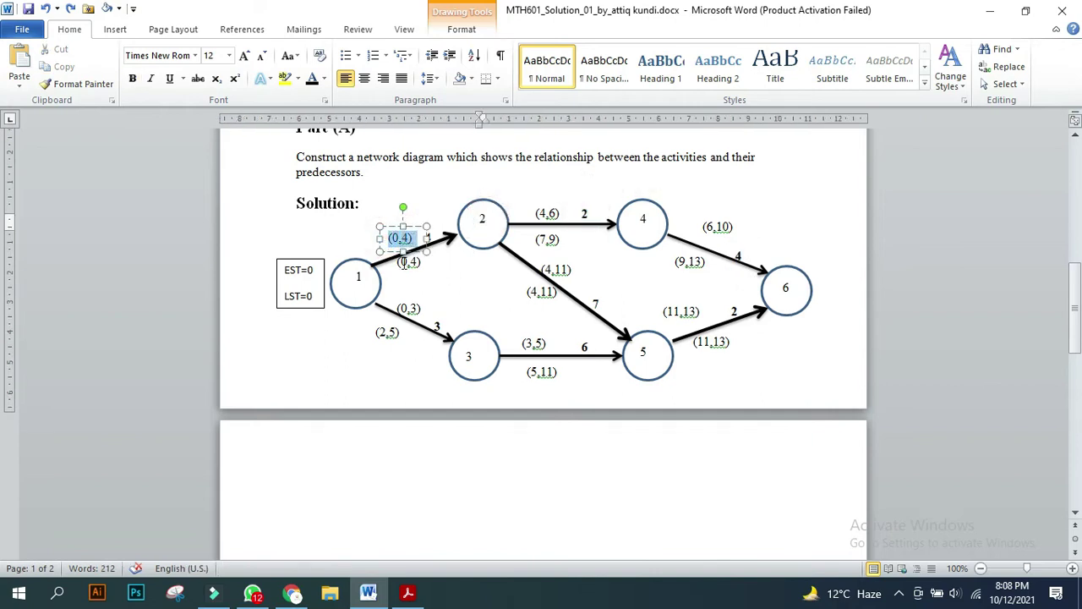
double_click(397, 263)
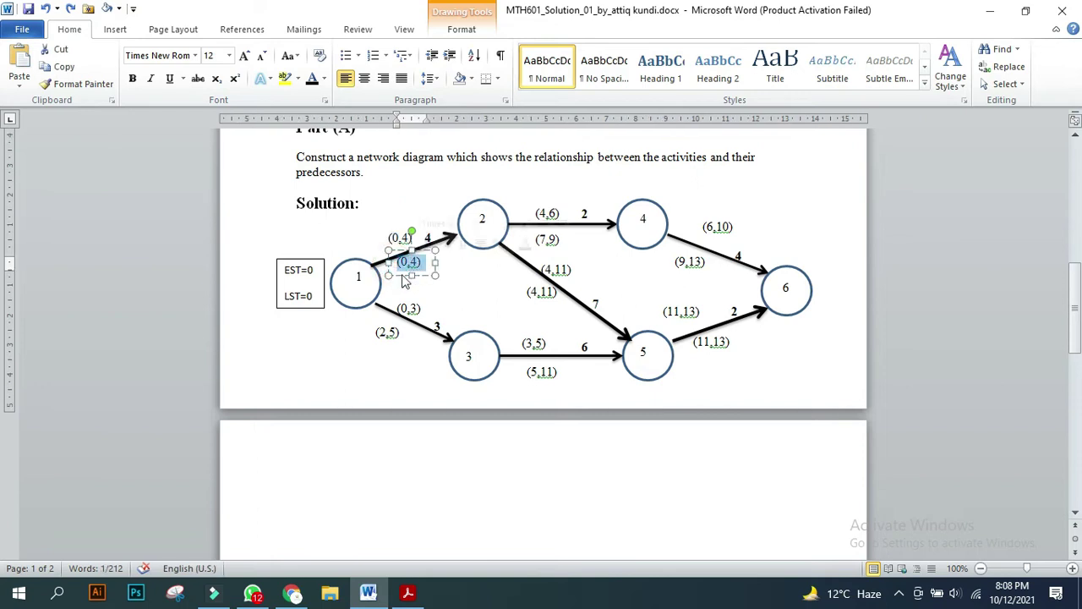
double_click(392, 237)
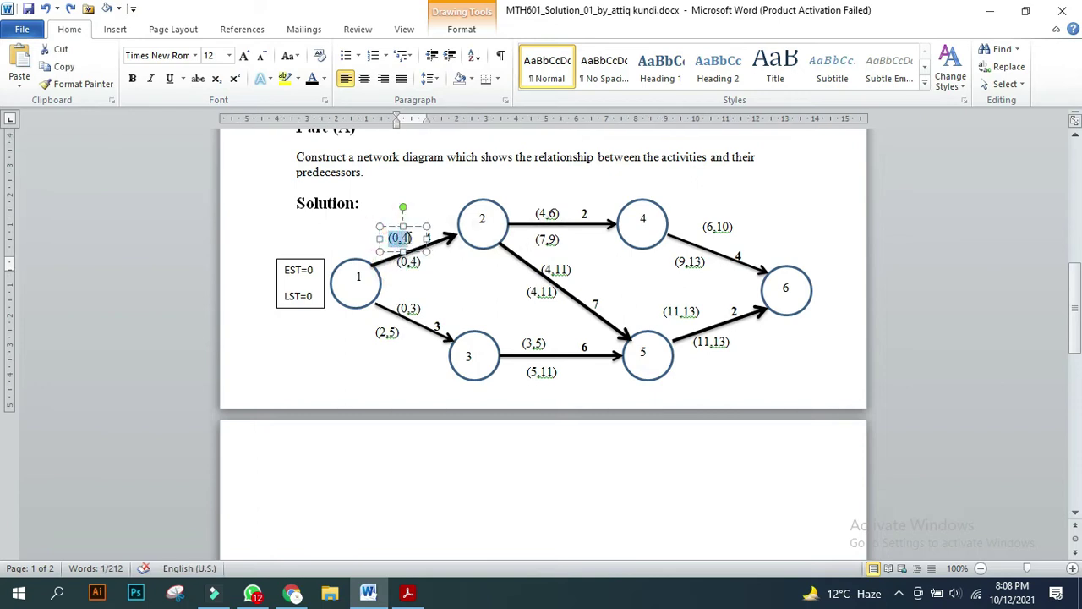
scroll(425, 302, "down", 5)
left_click(302, 348)
left_click_drag(332, 364, 444, 353)
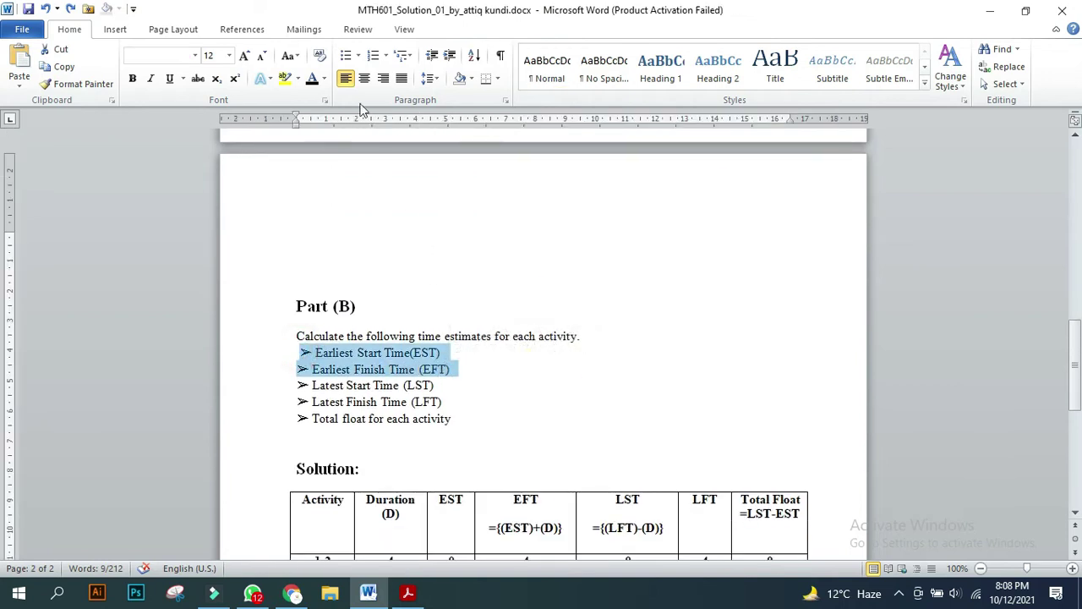
scroll(447, 399, "up", 2)
scroll(445, 392, "up", 3)
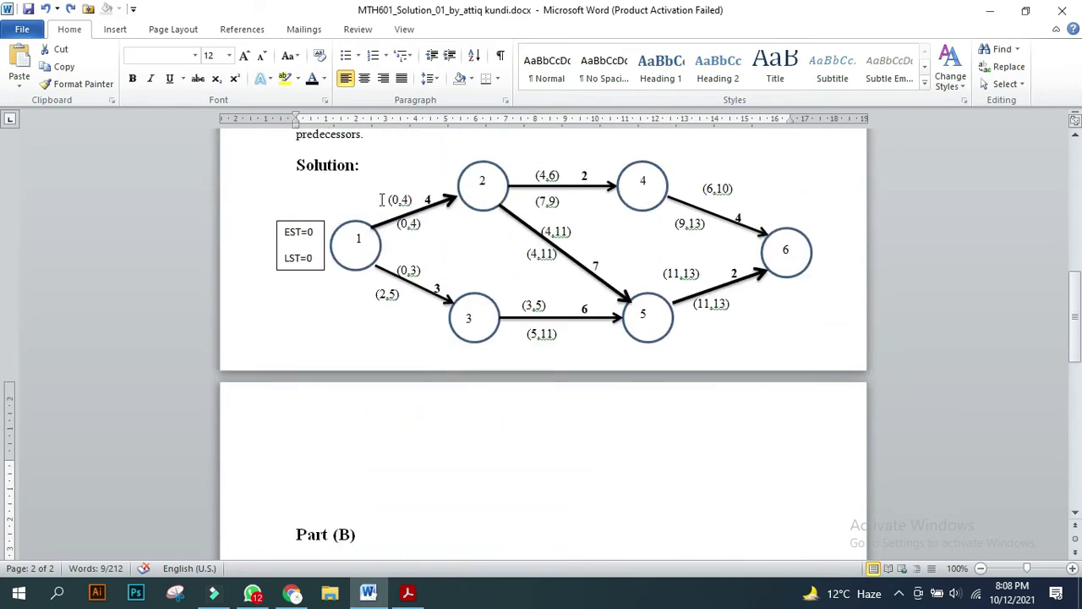
left_click(401, 202)
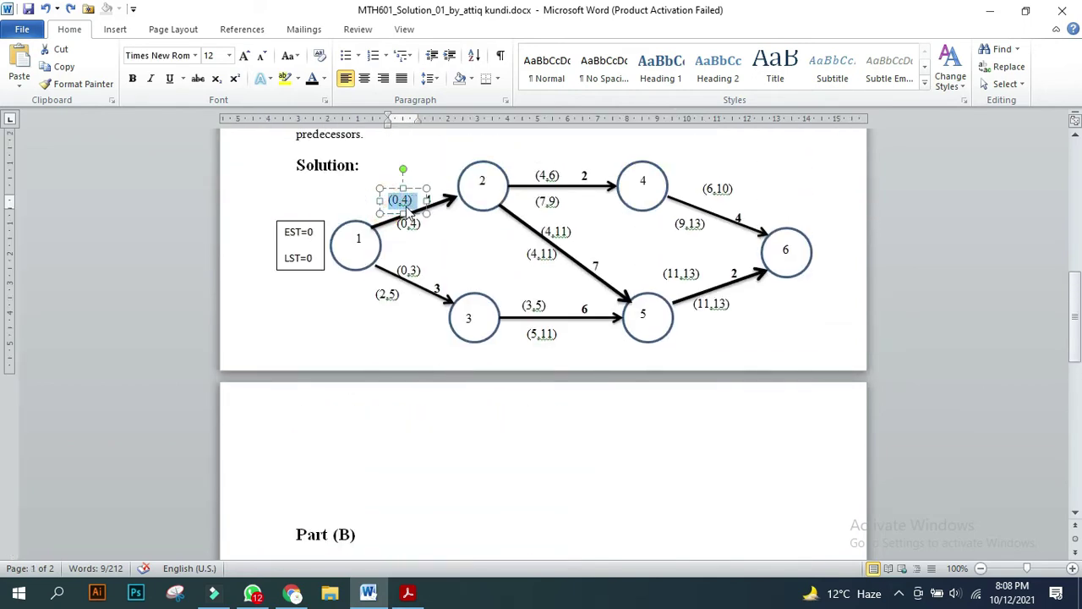
double_click(395, 200)
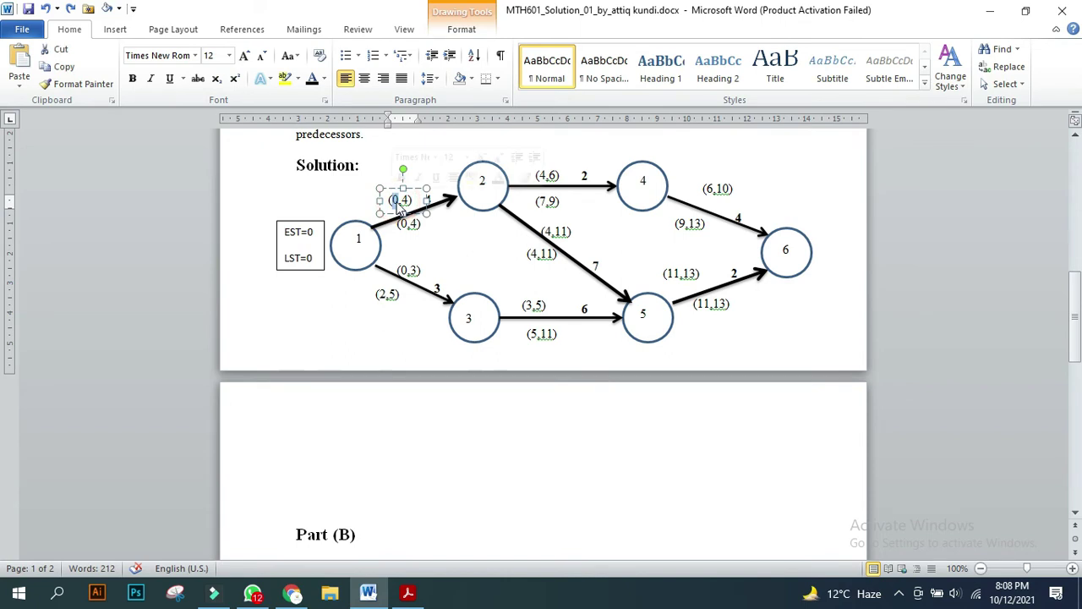
double_click(404, 199)
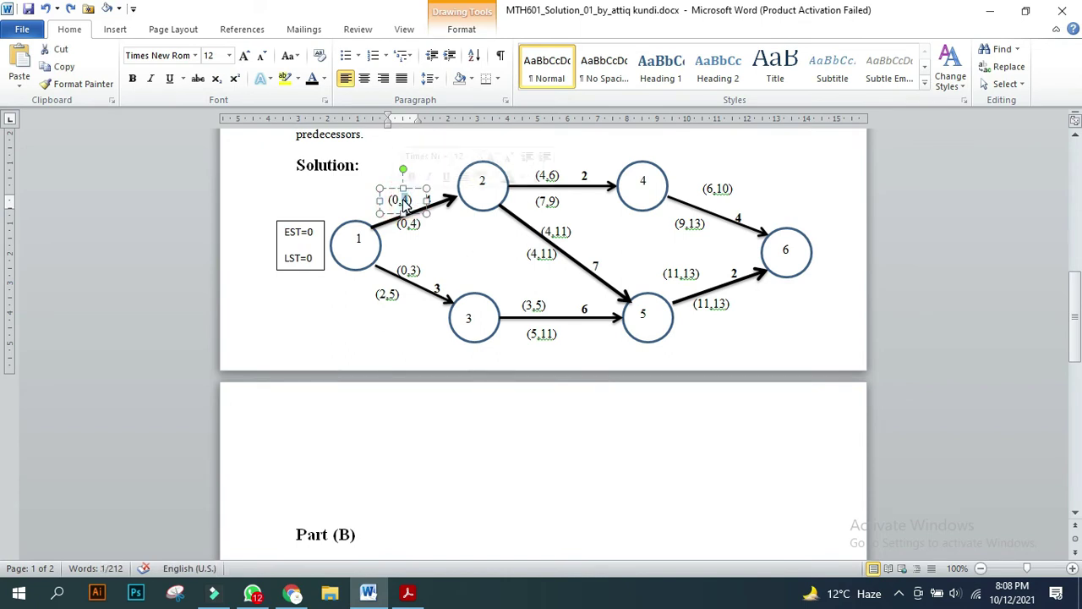
key("Left")
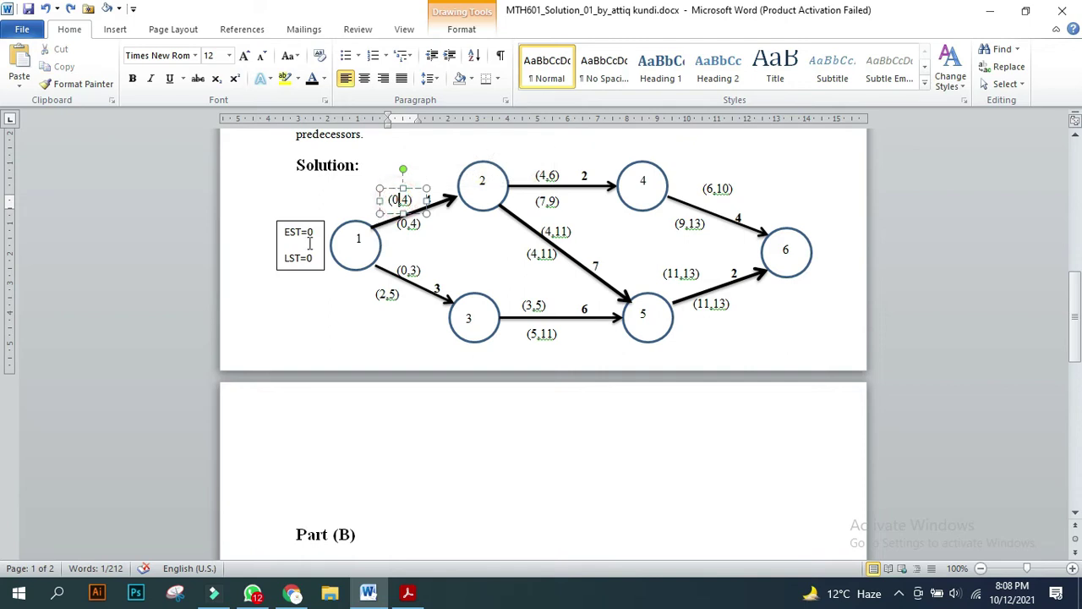
left_click_drag(316, 235, 288, 236)
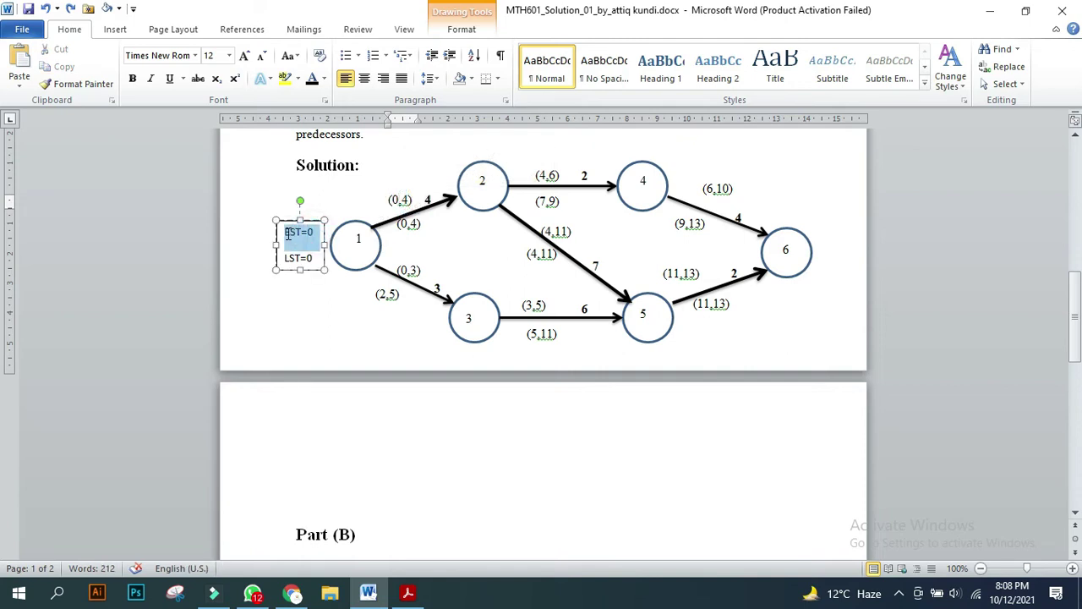
left_click(399, 242)
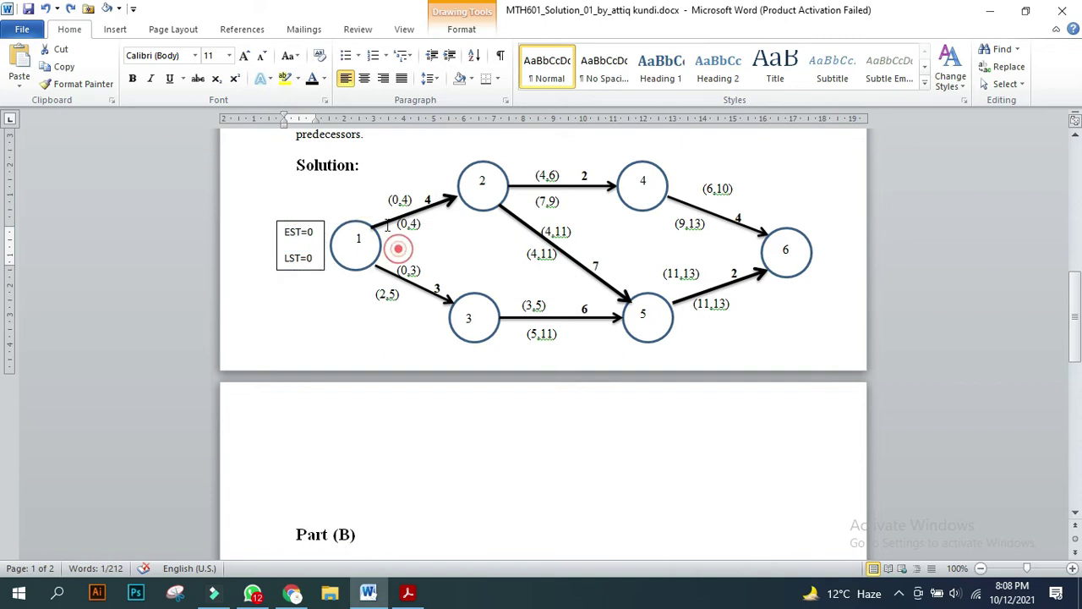
double_click(397, 201)
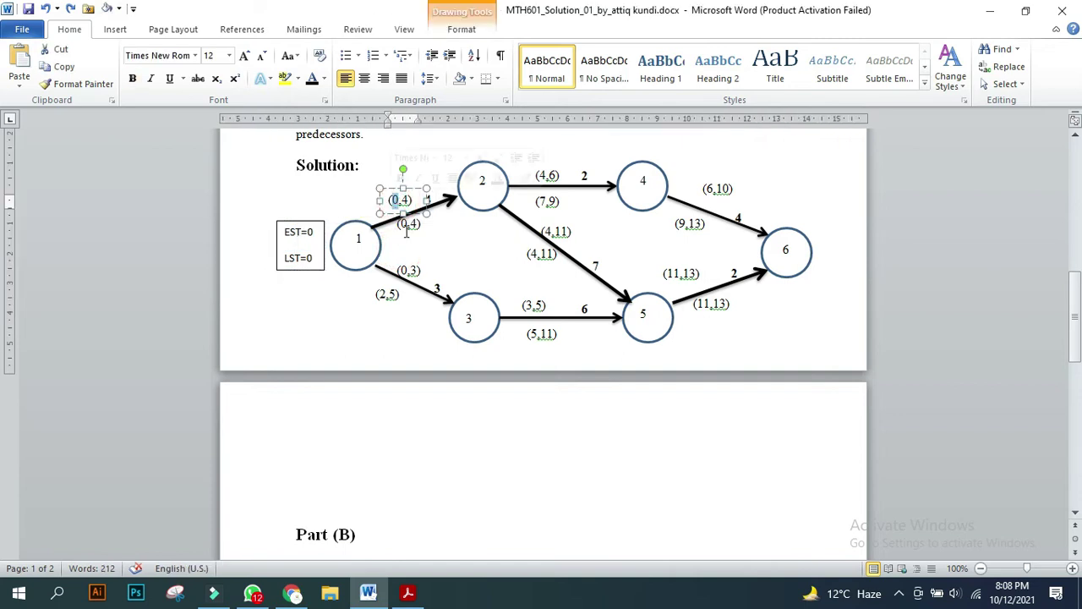
left_click(361, 237)
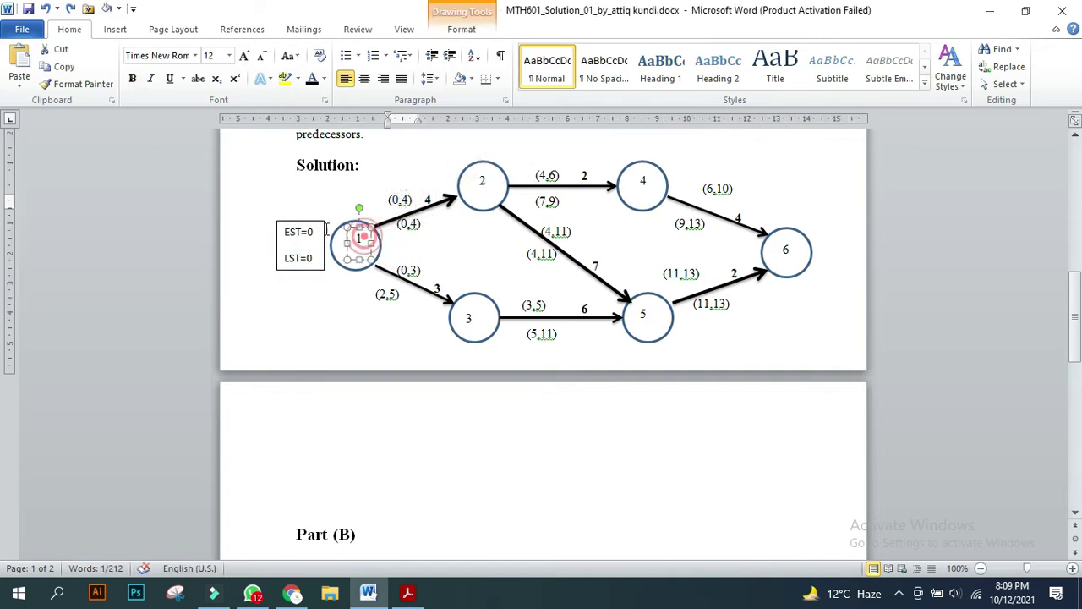
double_click(405, 199)
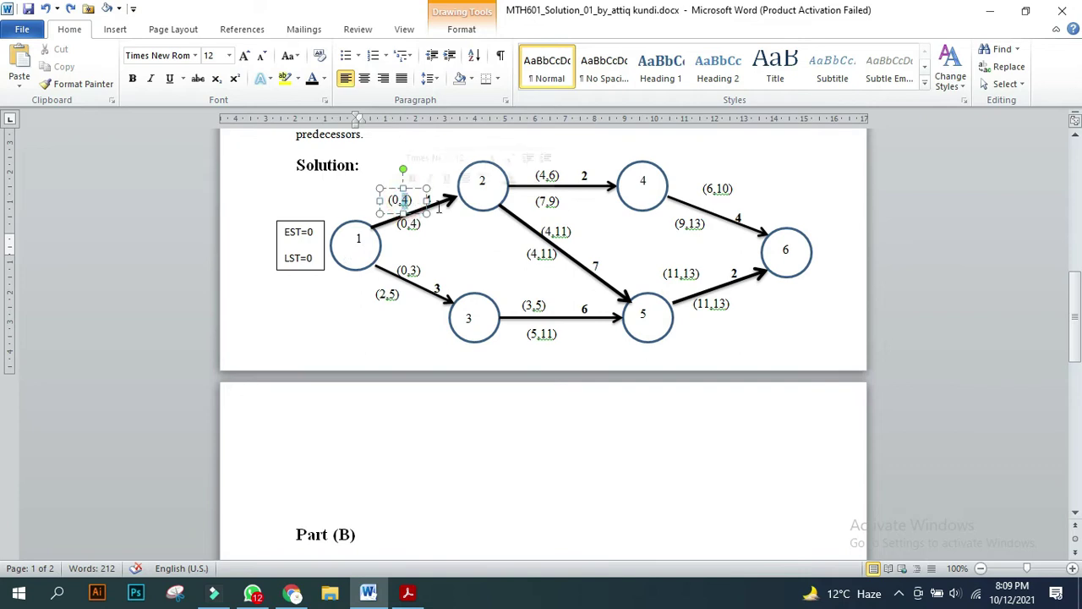
left_click(430, 200)
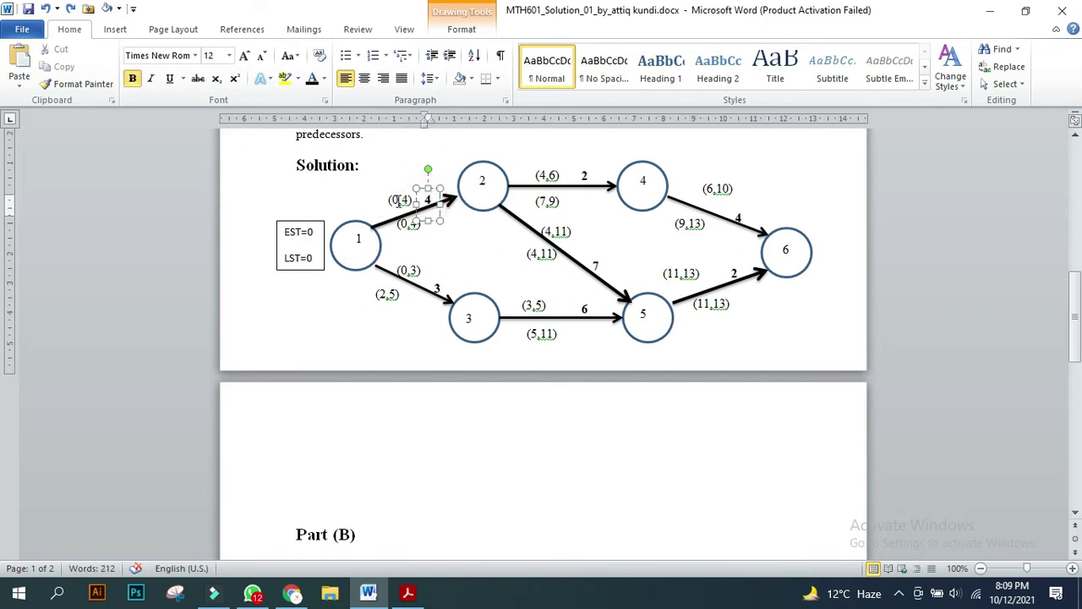
double_click(399, 199)
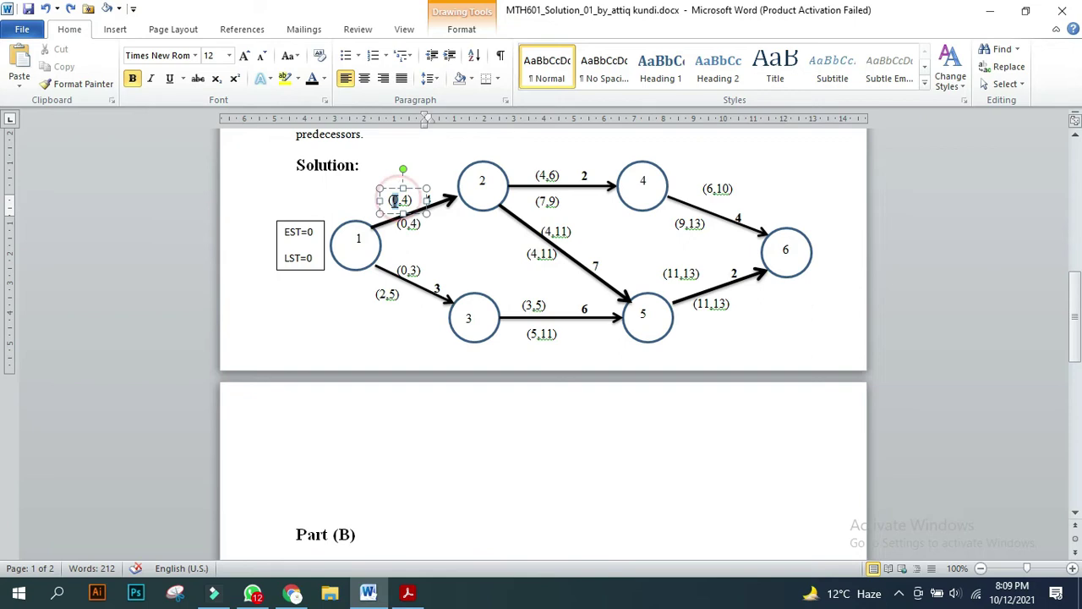
left_click_drag(400, 200, 405, 204)
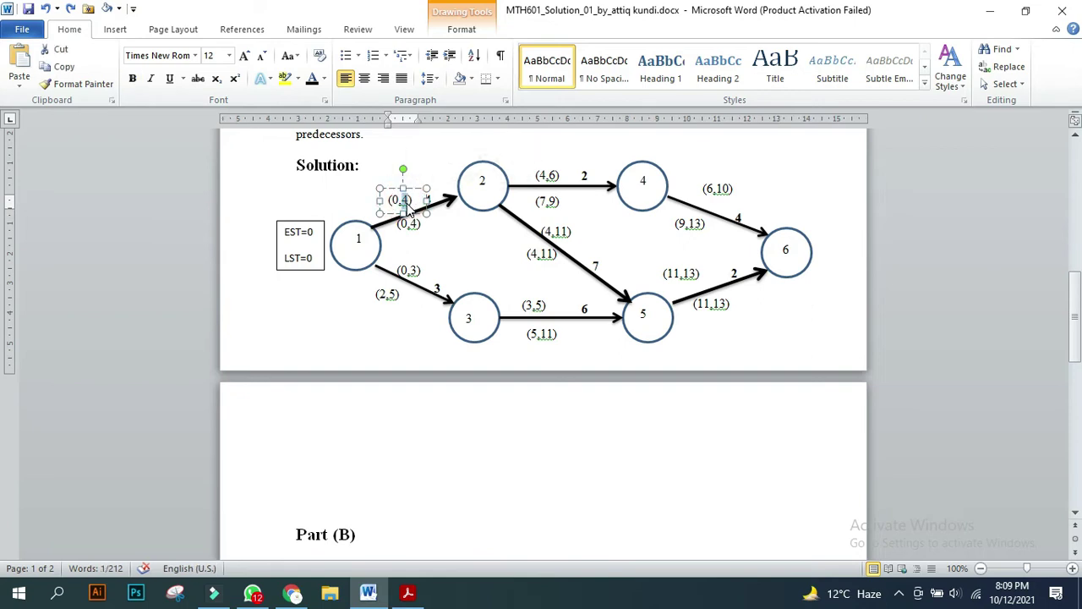
scroll(407, 203, "up", 2)
scroll(411, 252, "up", 3)
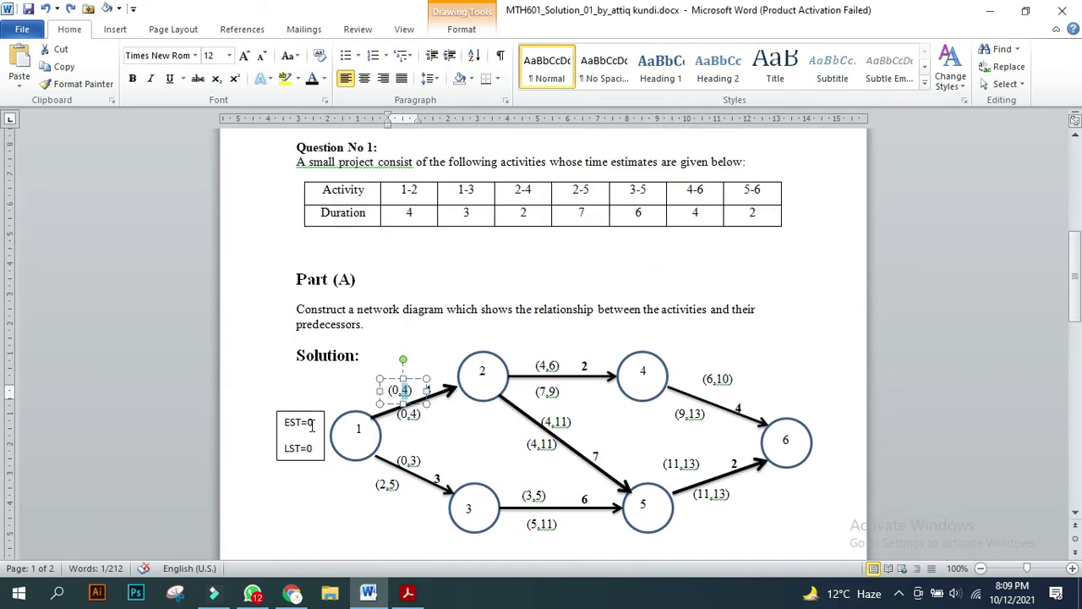
left_click_drag(314, 424, 309, 424)
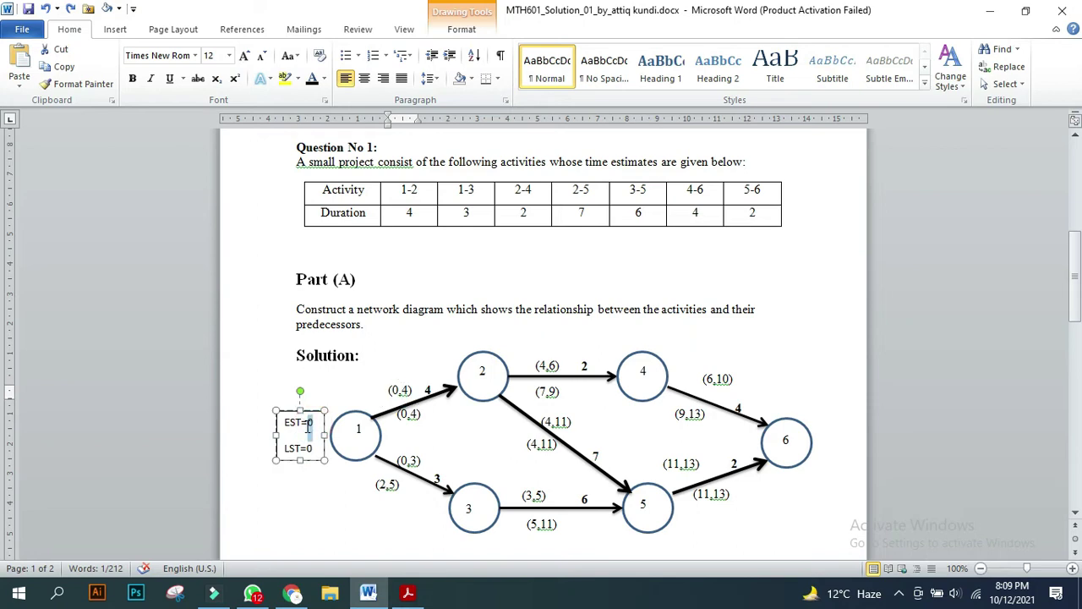
left_click(511, 445)
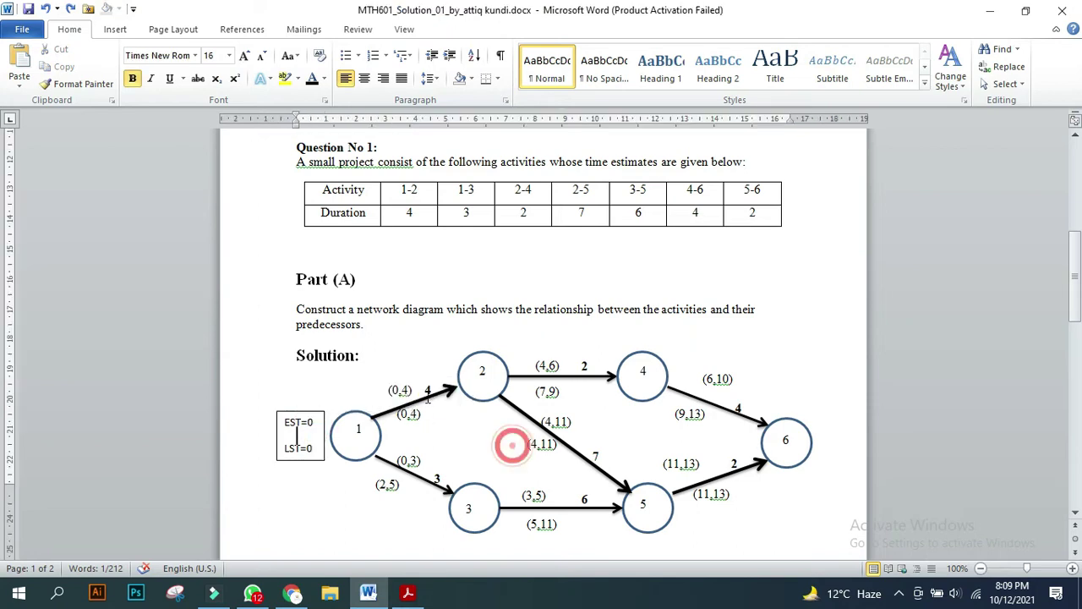
left_click(428, 396)
left_click_drag(433, 391, 391, 390)
key("BackSpace")
scroll(403, 410, "down", 5)
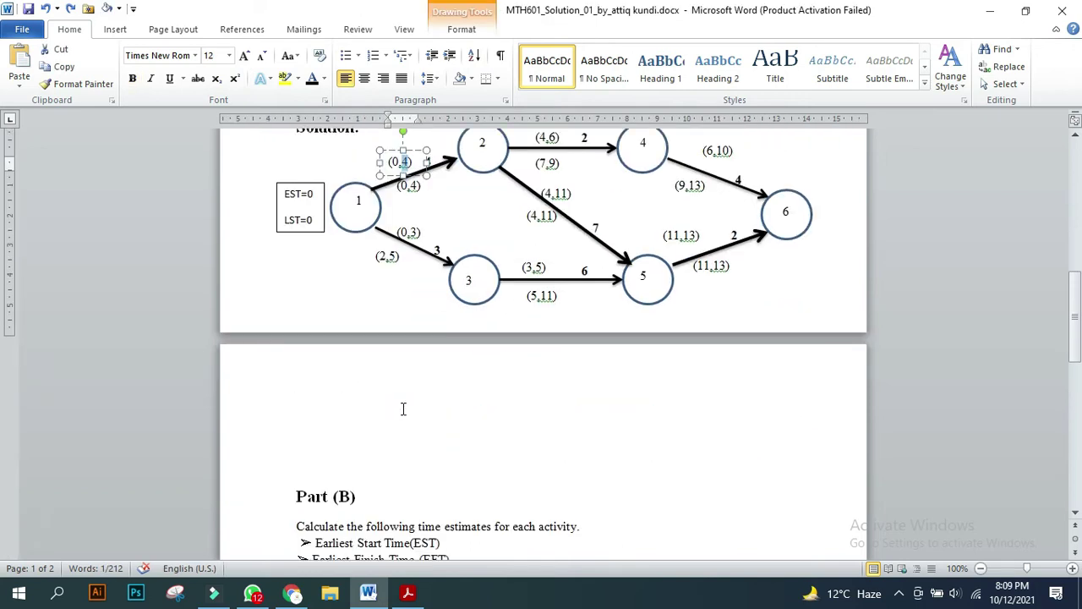
scroll(403, 409, "down", 3)
left_click_drag(354, 445, 416, 445)
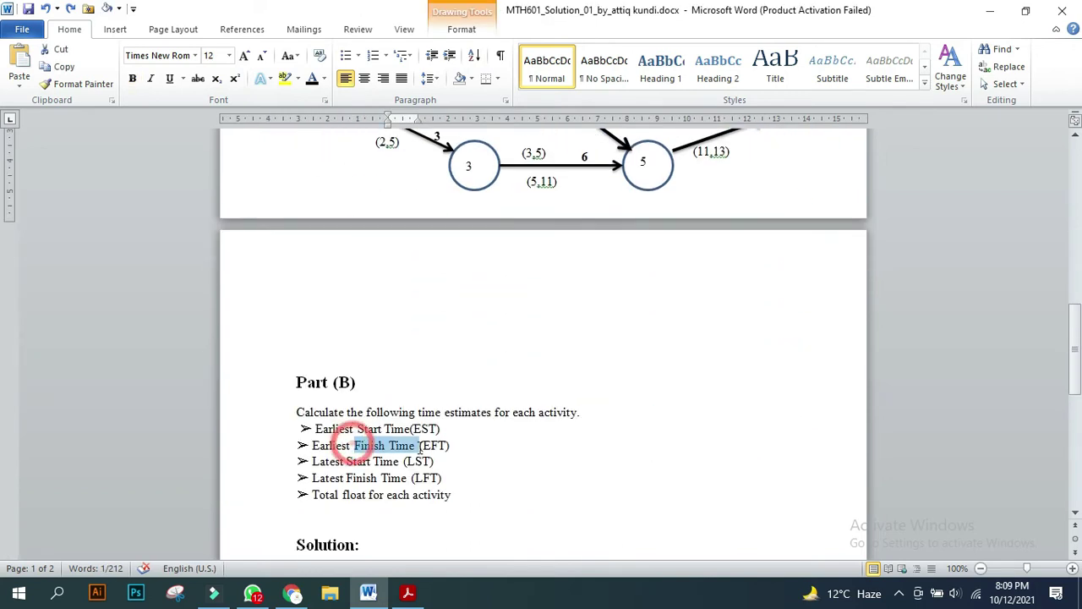
scroll(440, 437, "up", 4)
scroll(441, 438, "up", 2)
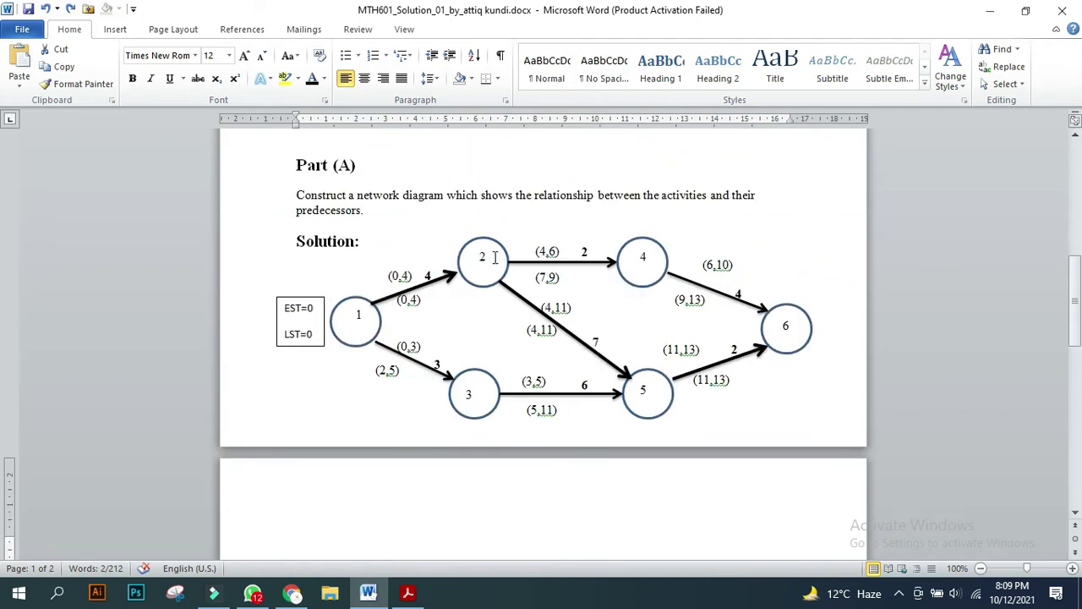
left_click(485, 261)
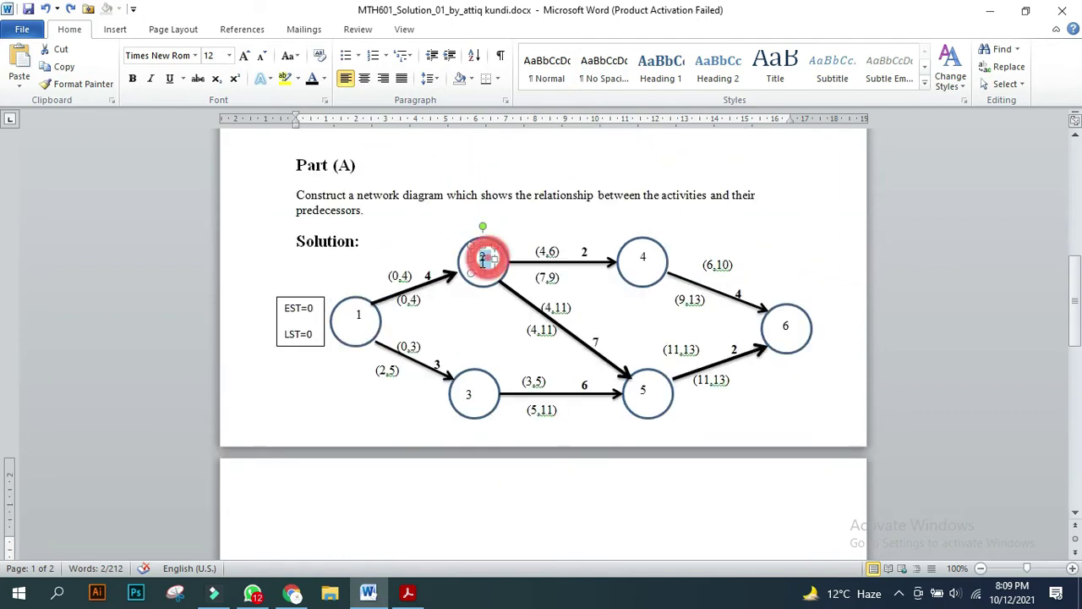
left_click(648, 256)
double_click(643, 258)
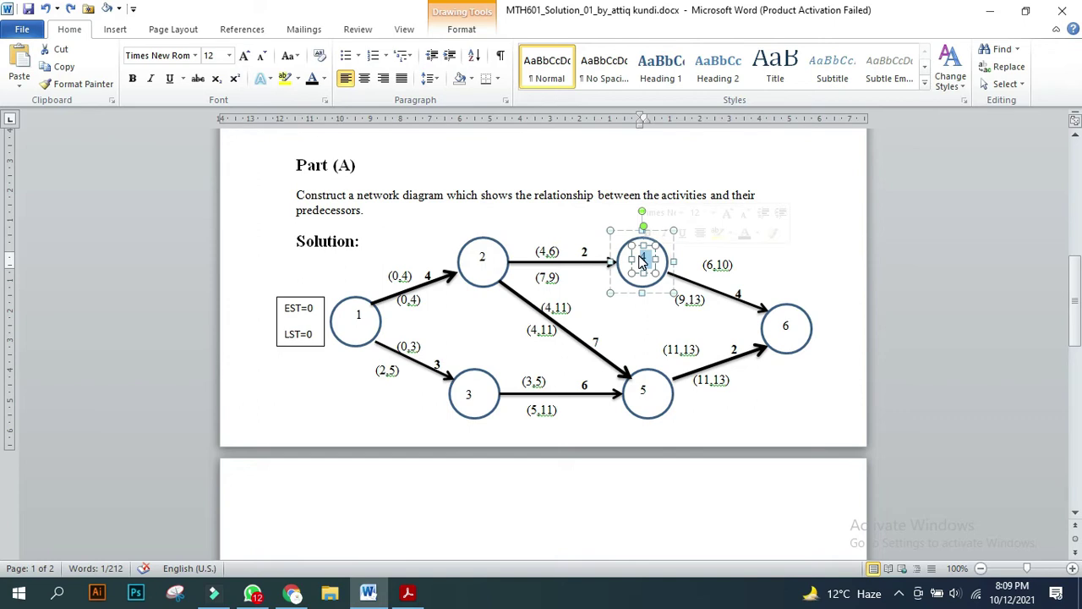
double_click(548, 251)
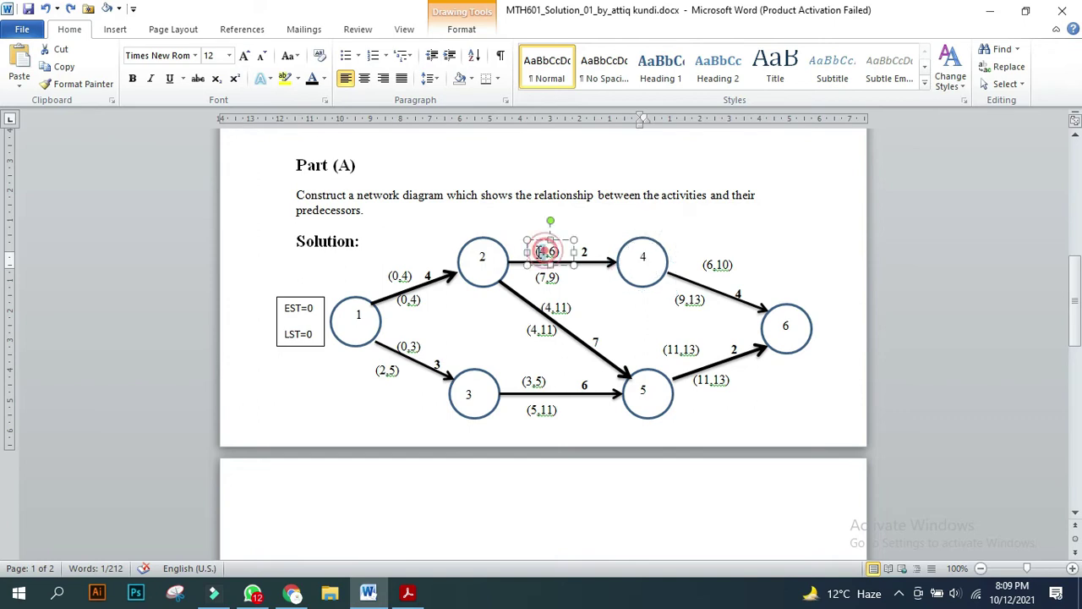
left_click(415, 276)
double_click(406, 277)
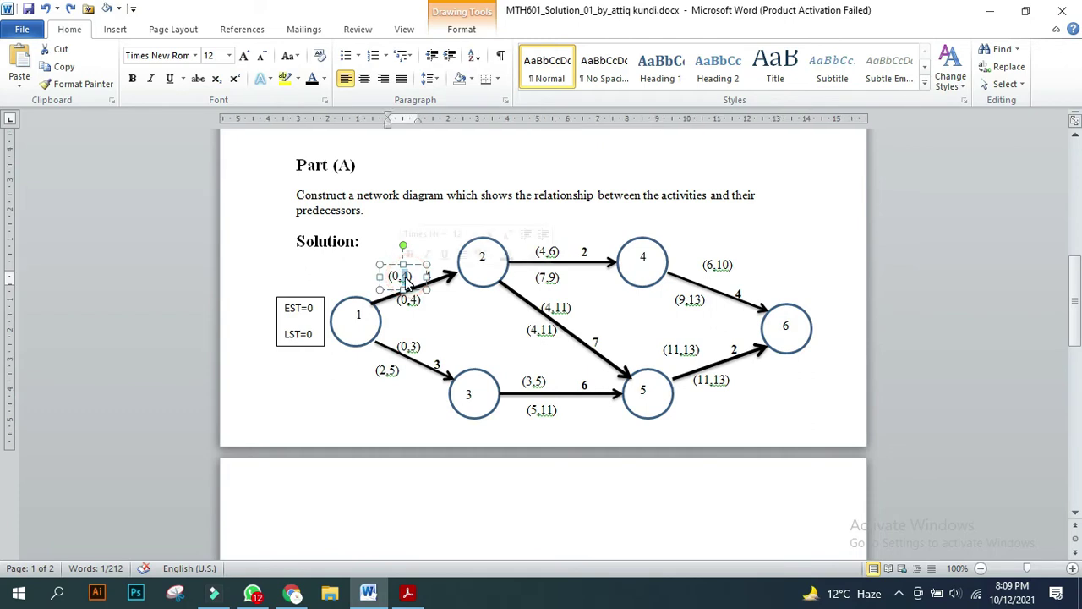
double_click(583, 252)
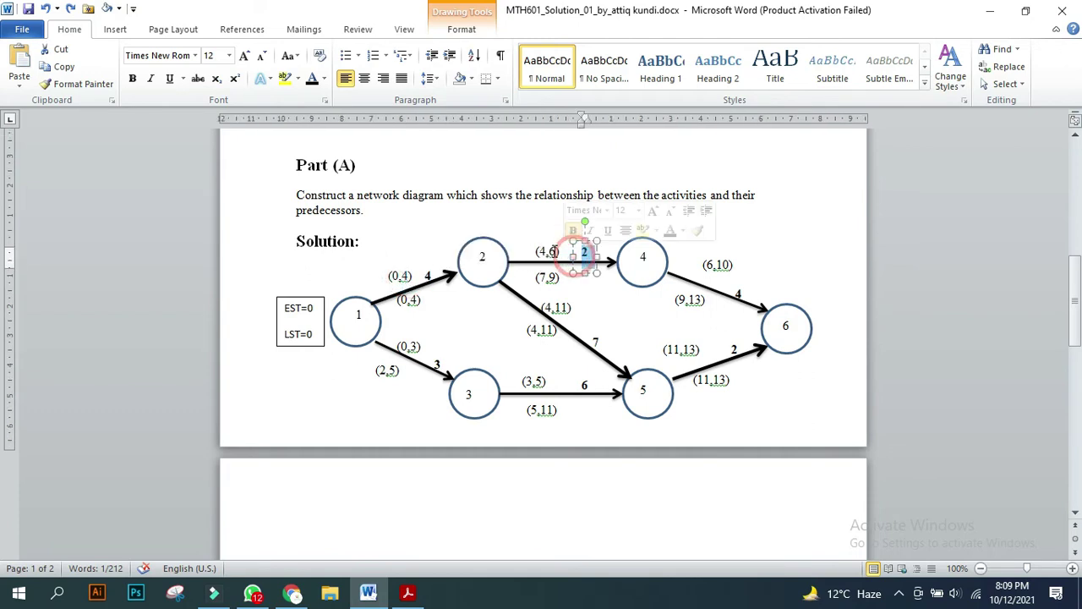
double_click(547, 251)
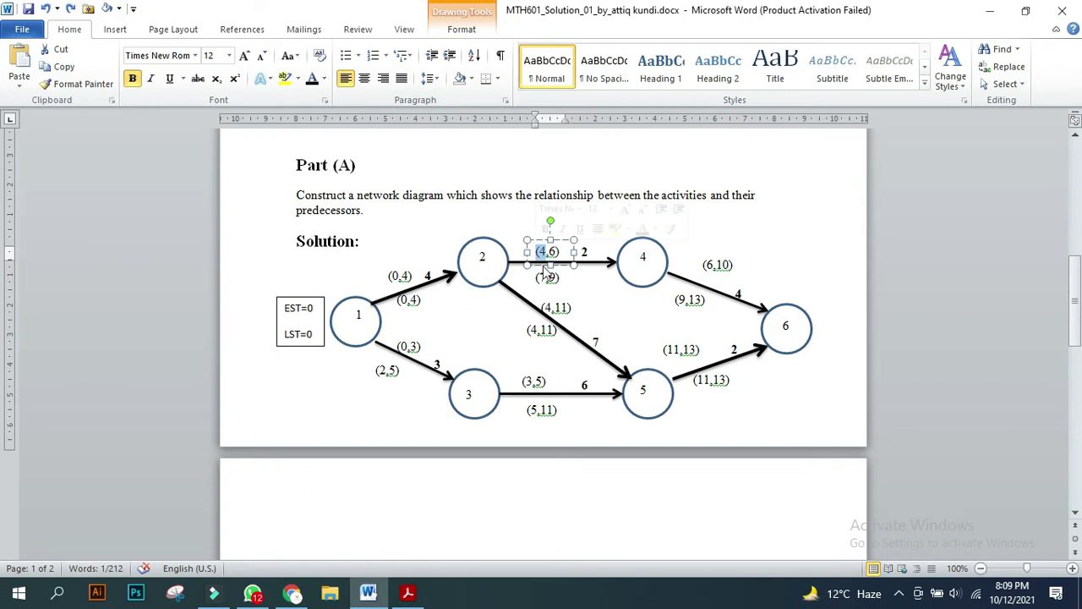
left_click(584, 252)
double_click(584, 252)
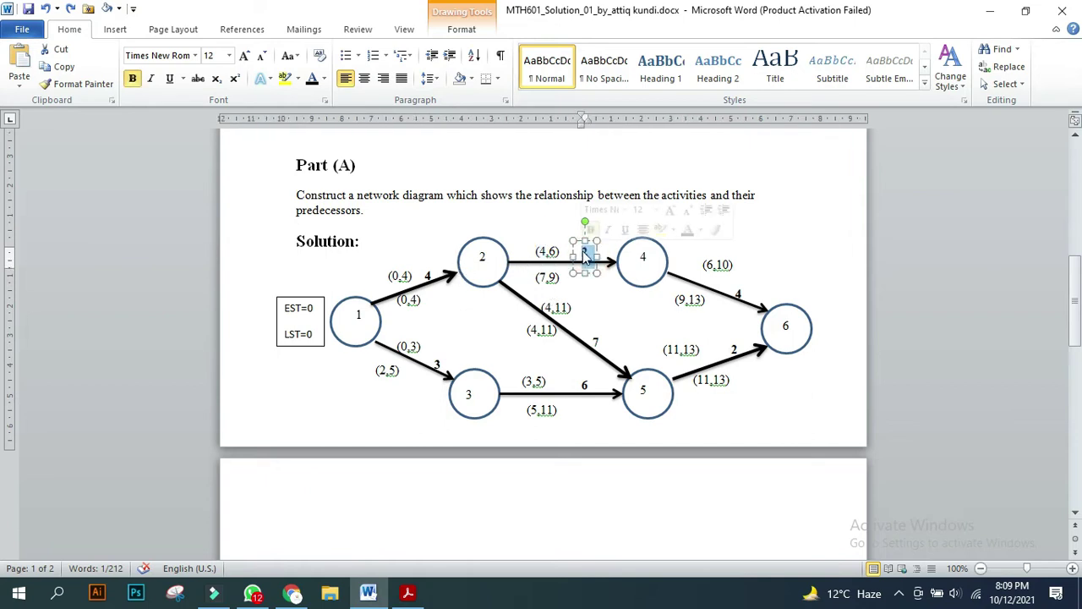
double_click(547, 251)
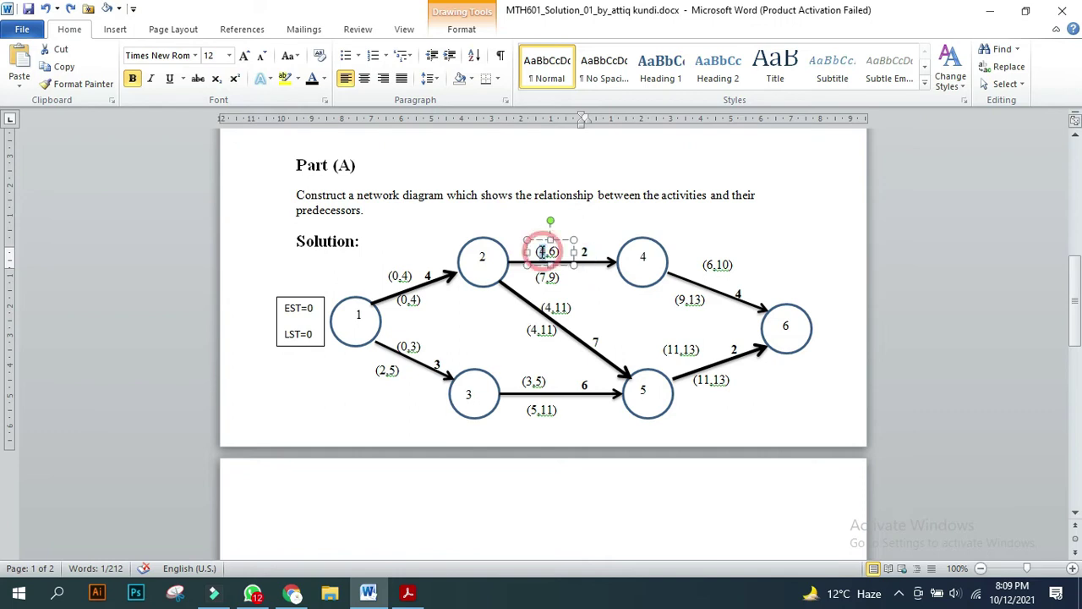
double_click(553, 252)
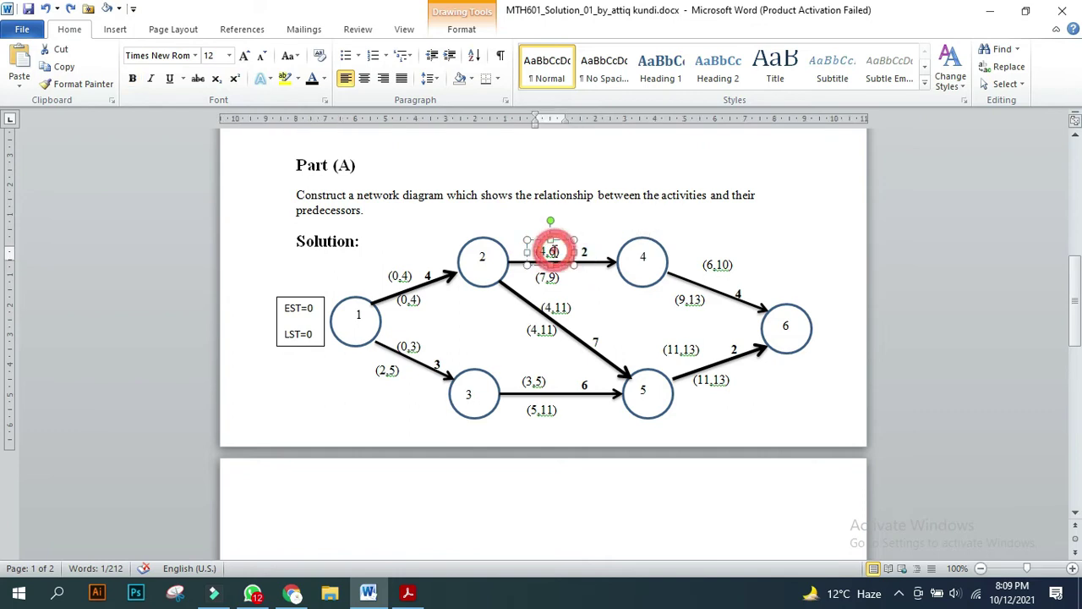
double_click(358, 314)
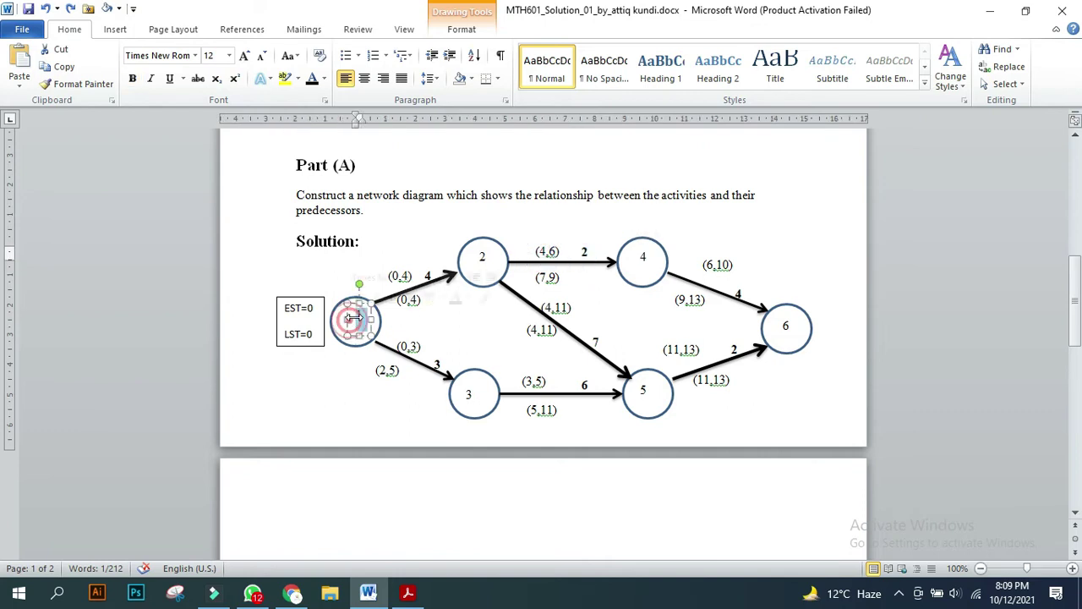
type("1")
left_click(483, 255)
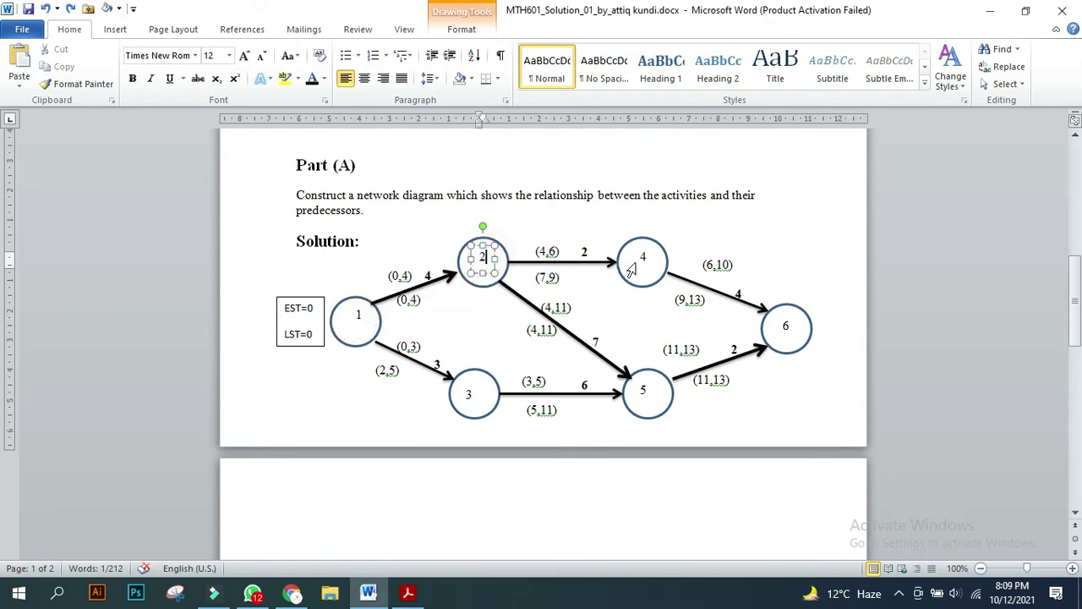
left_click(642, 256)
left_click(551, 251)
double_click(551, 251)
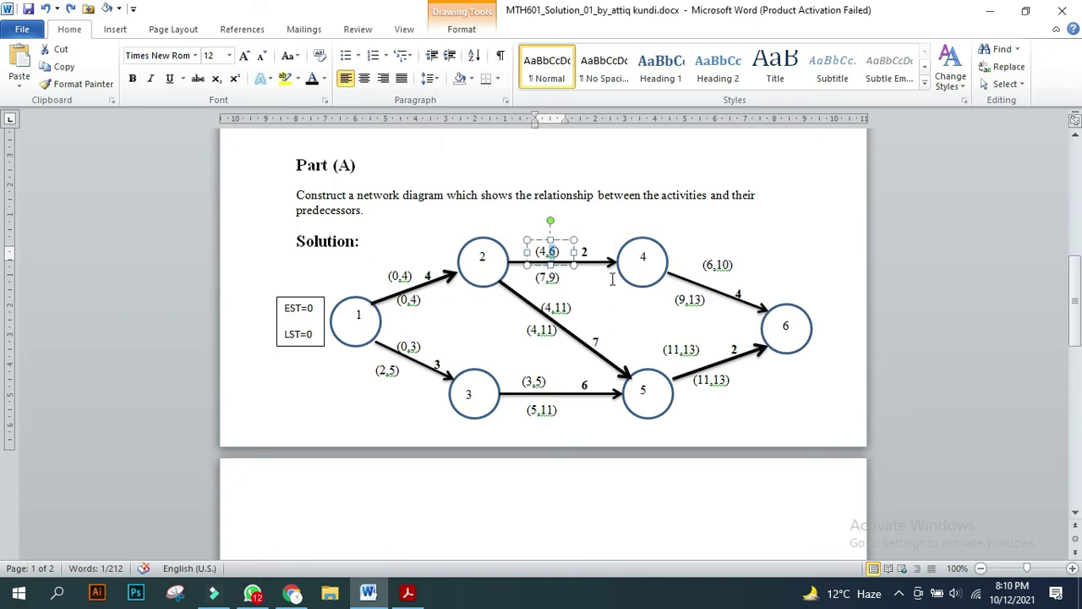
left_click(711, 267)
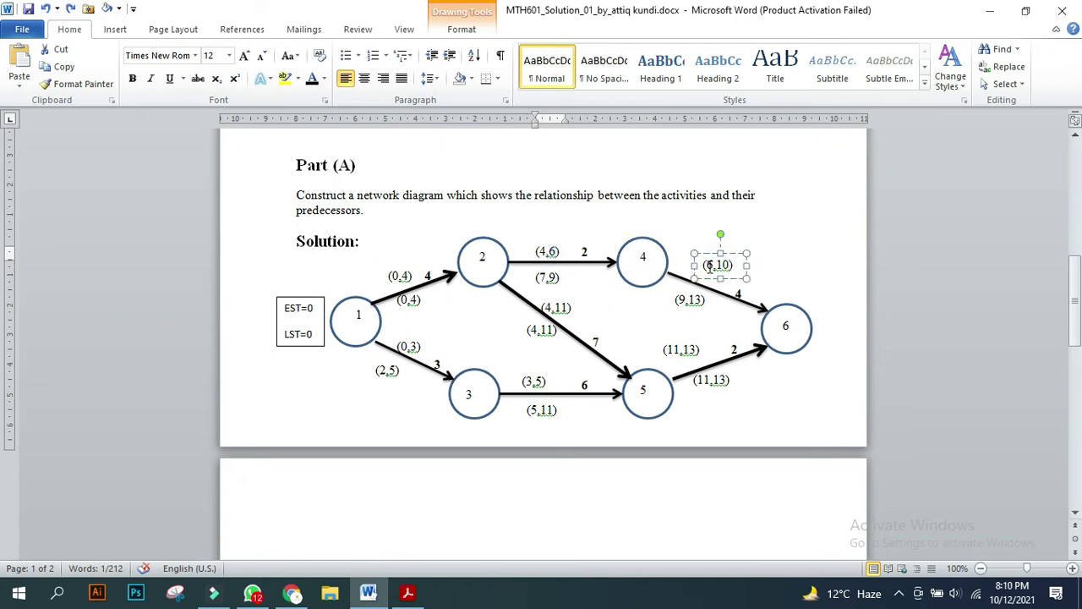
left_click(551, 252)
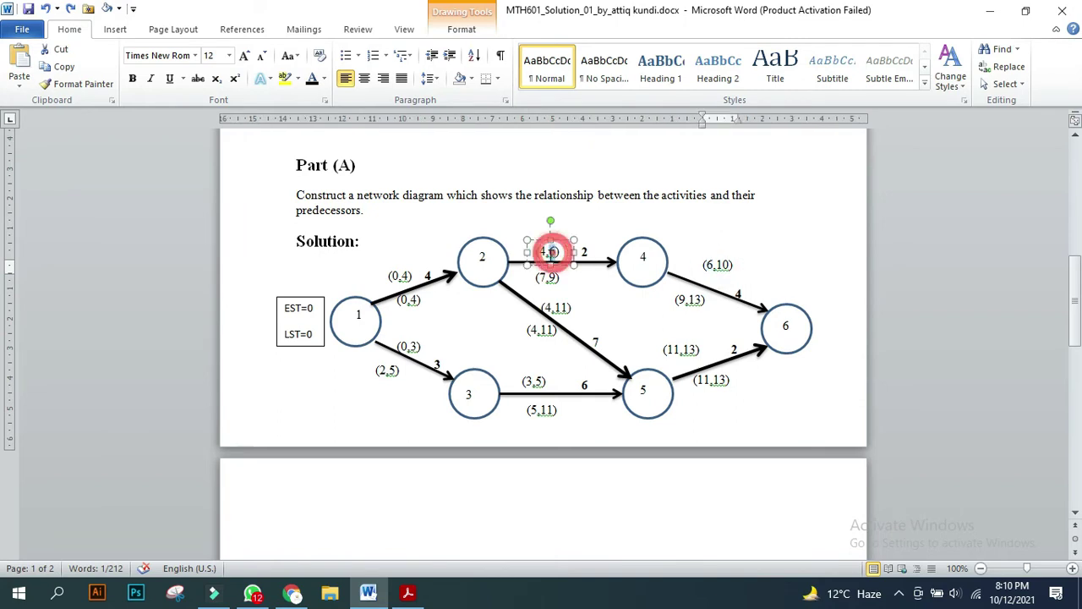
left_click(711, 265)
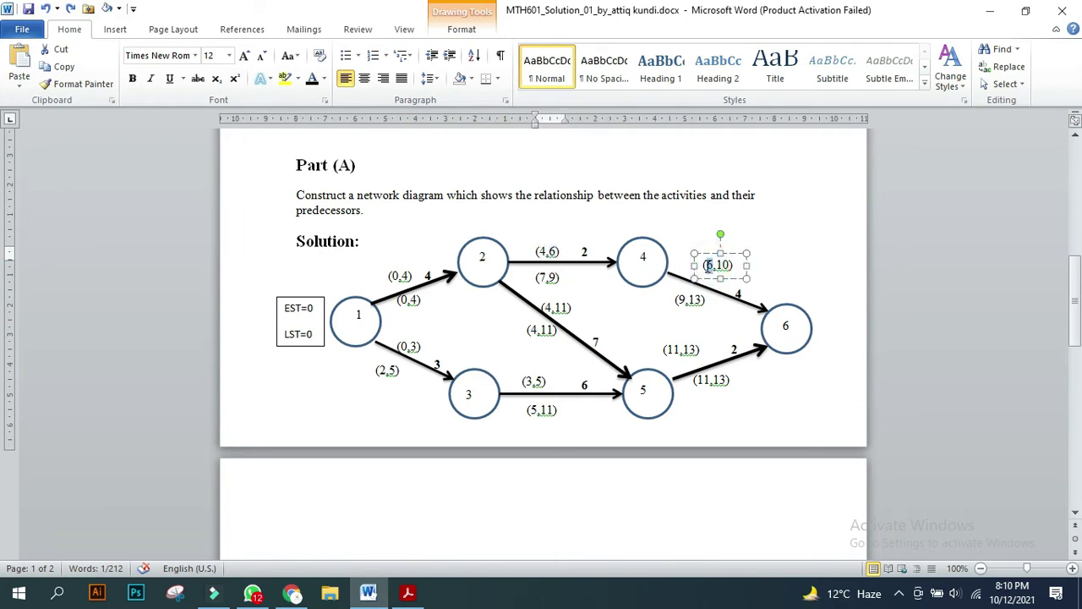
double_click(739, 293)
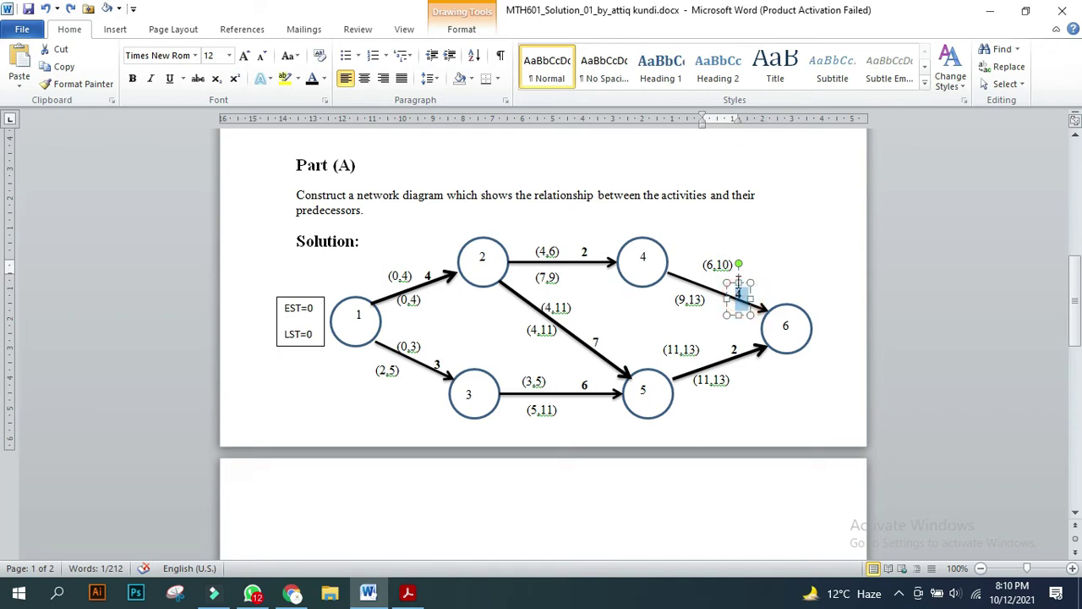
left_click(729, 265)
left_click_drag(729, 265, 707, 265)
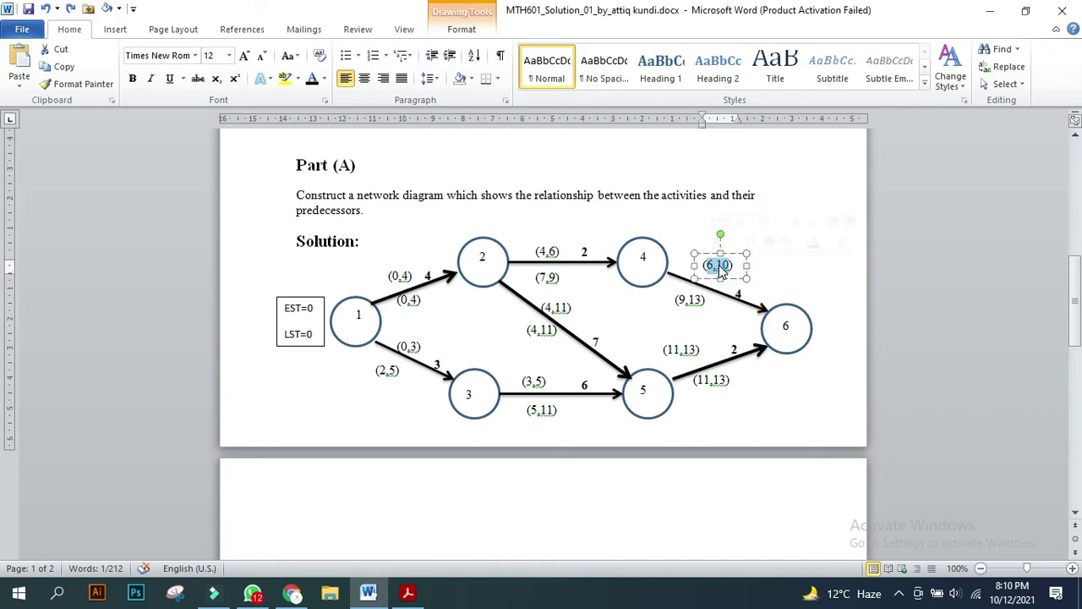
left_click(381, 345)
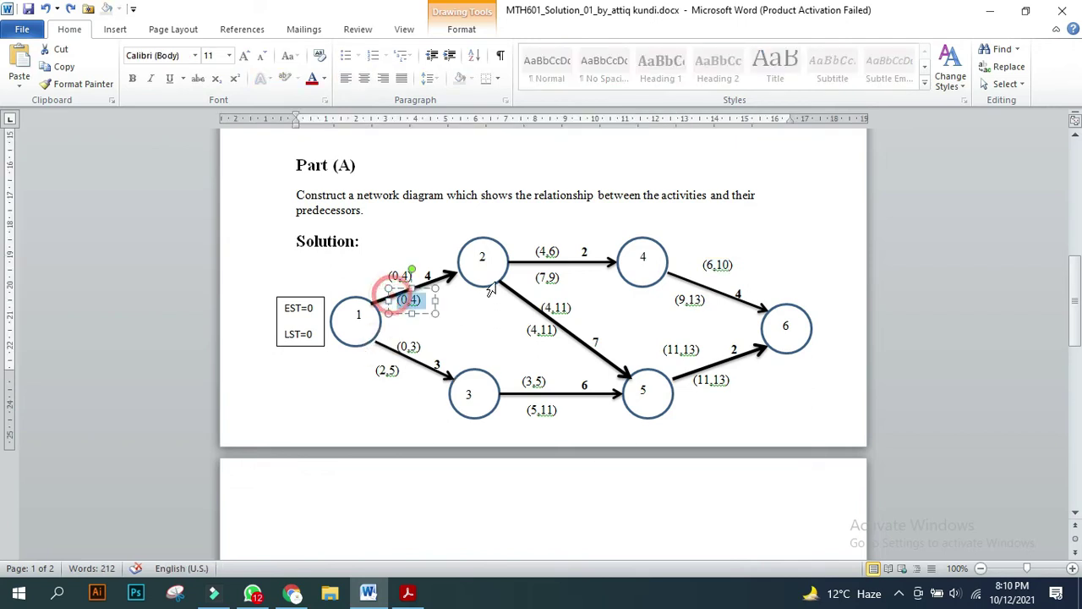
- Check the (0,4) and (0,3) labels, start EST 0, and durations 3 and 6 on arrows 1–3 and 3–5
left_click(558, 252)
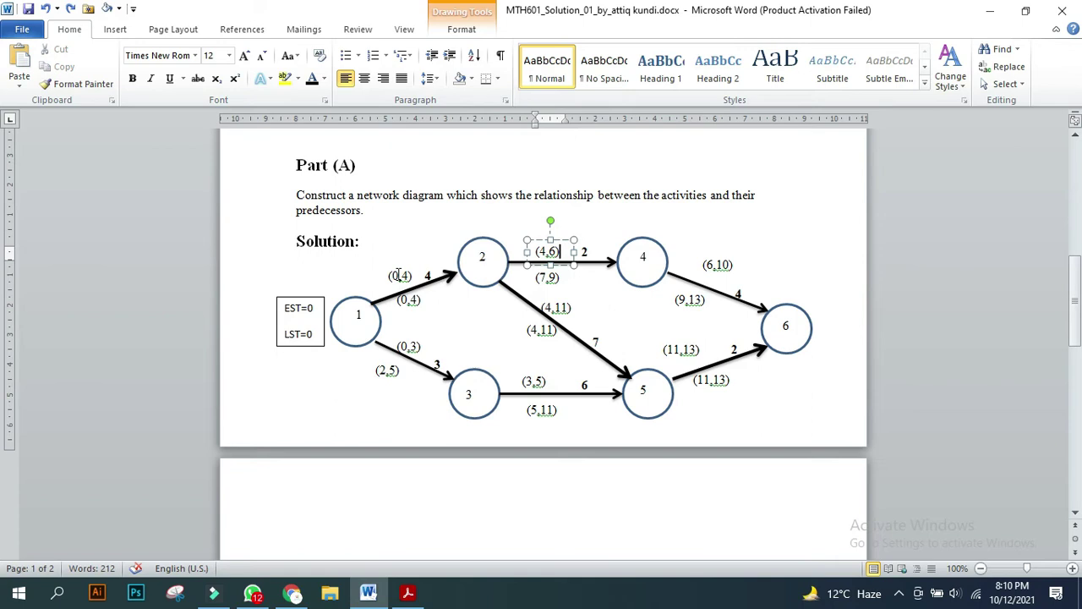
left_click(387, 276)
double_click(389, 276)
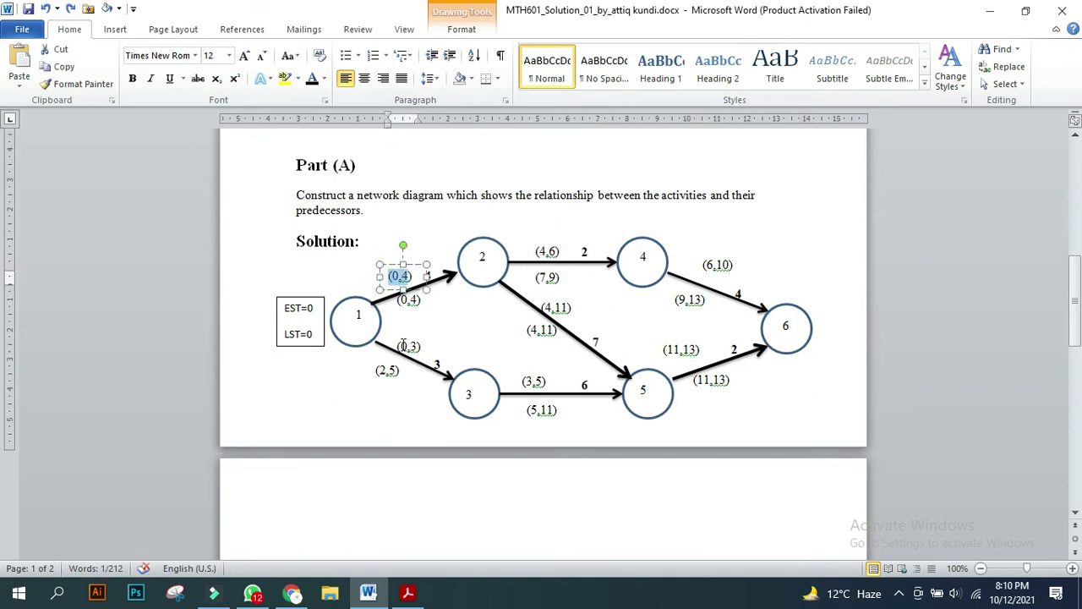
double_click(403, 345)
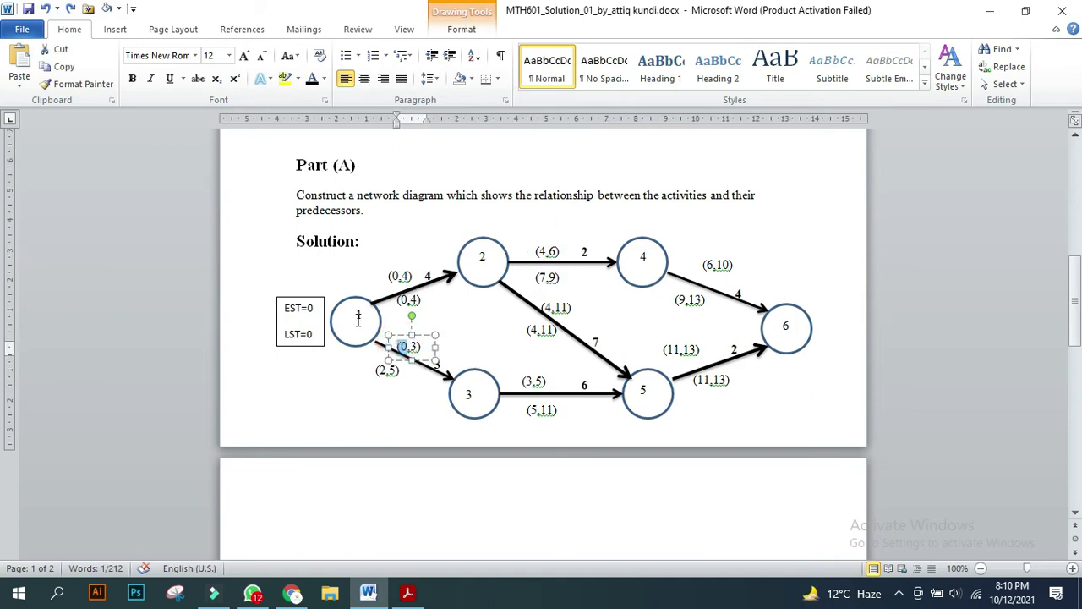
double_click(315, 307)
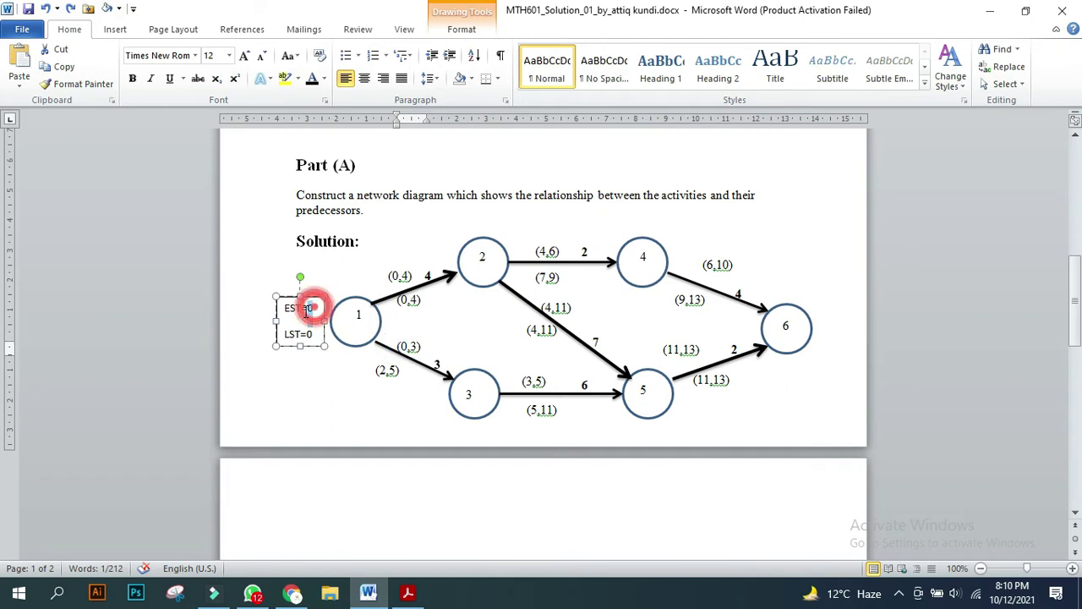
double_click(437, 364)
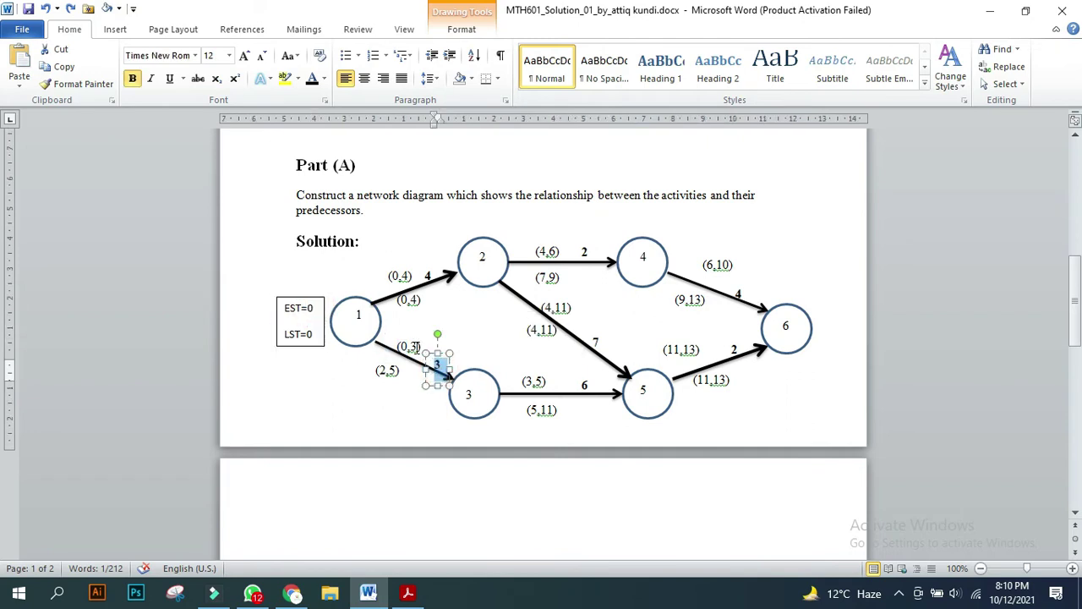
left_click(414, 347)
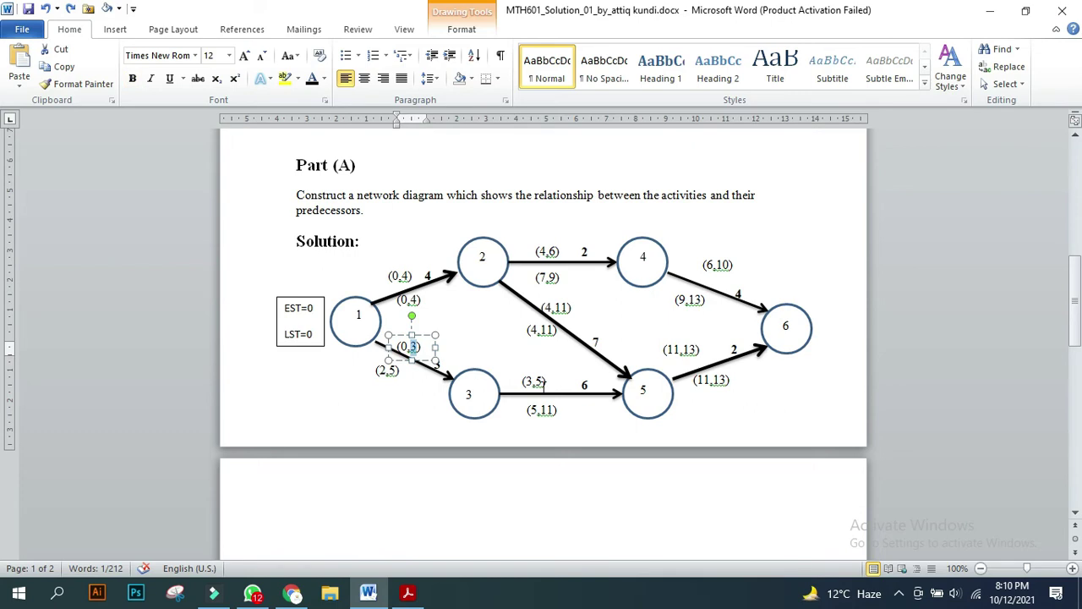
left_click(533, 381)
double_click(437, 365)
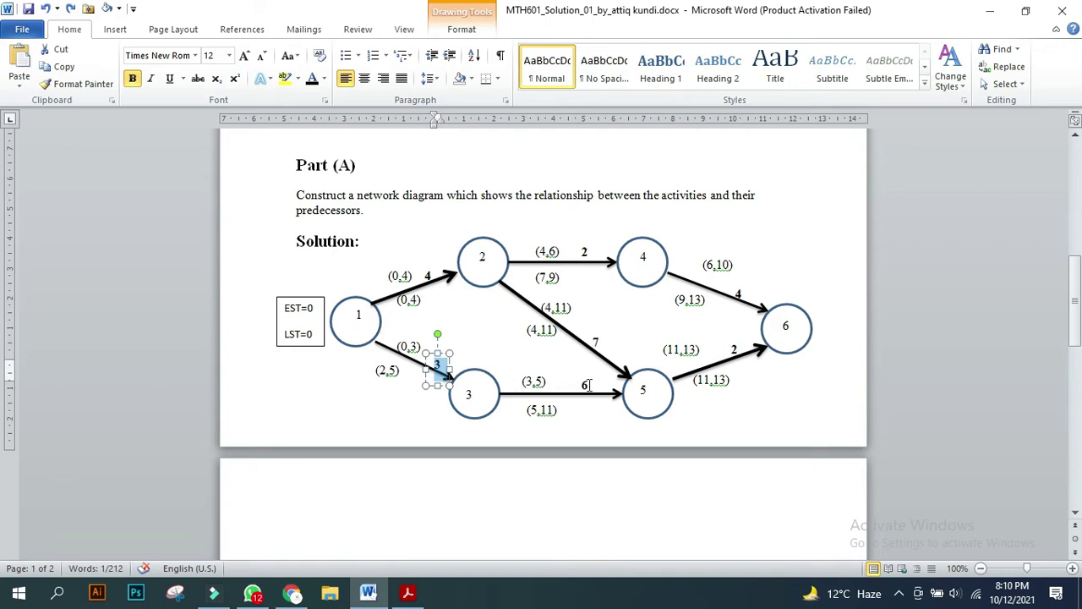
double_click(587, 385)
- After checking activity 3-5 in the duration table, edit the 3–5 arrow label to read (3,11)
scroll(605, 322, "up", 5)
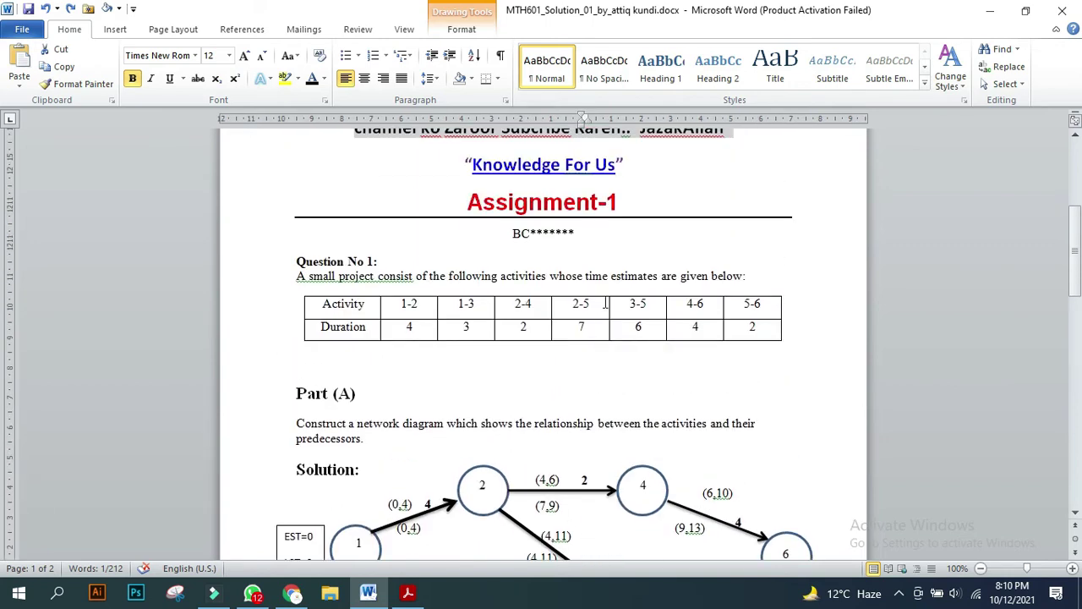
left_click(640, 307)
scroll(638, 330, "down", 5)
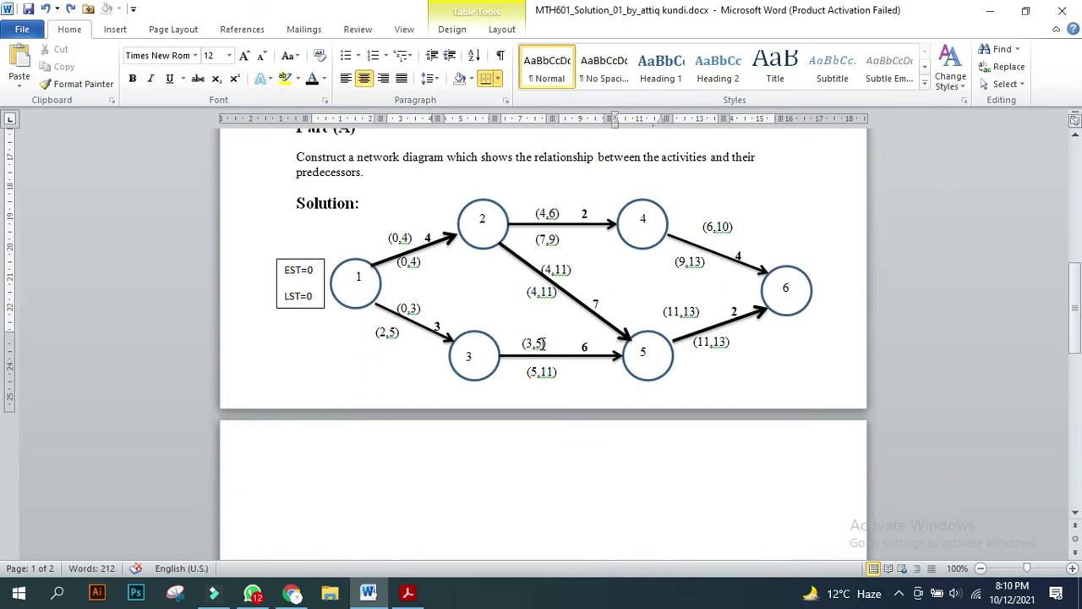
left_click(543, 344)
key("BackSpace")
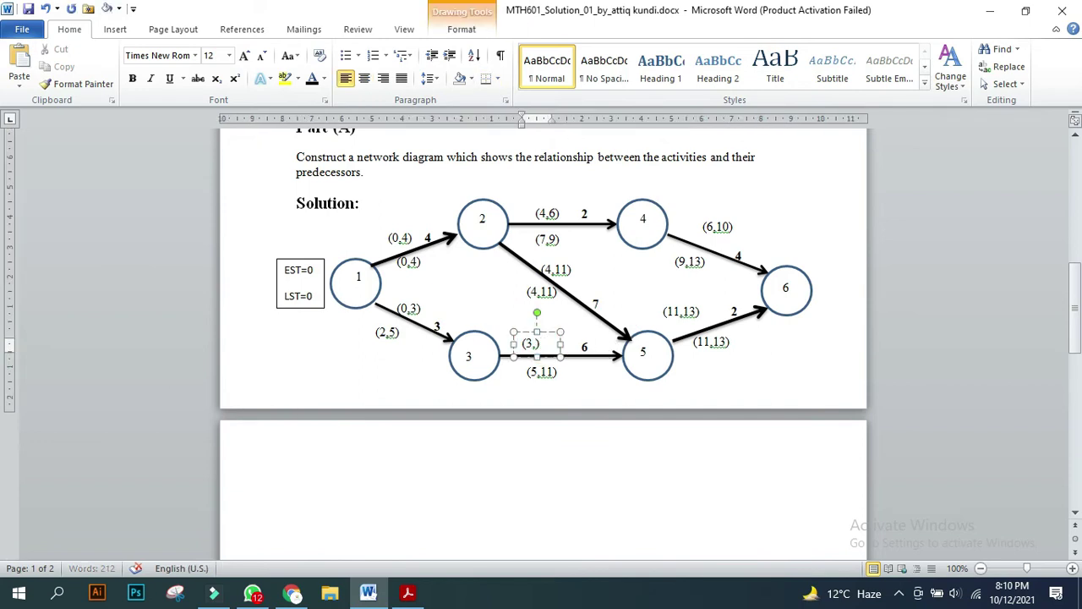
type("11")
left_click(562, 347)
type(")")
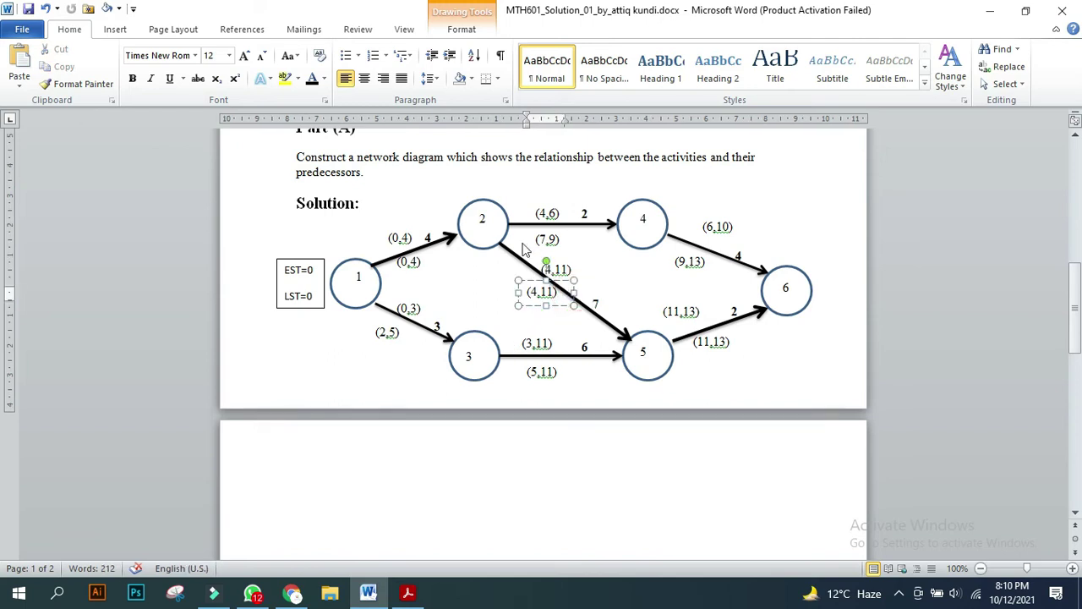
left_click(483, 220)
double_click(430, 238)
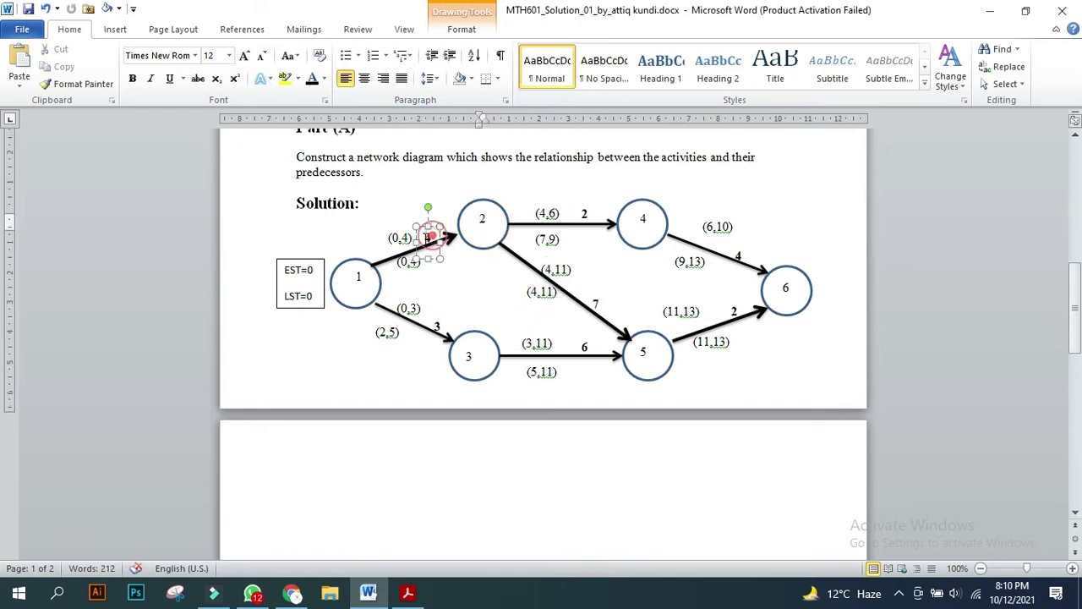
left_click(550, 270)
left_click(563, 270)
double_click(596, 304)
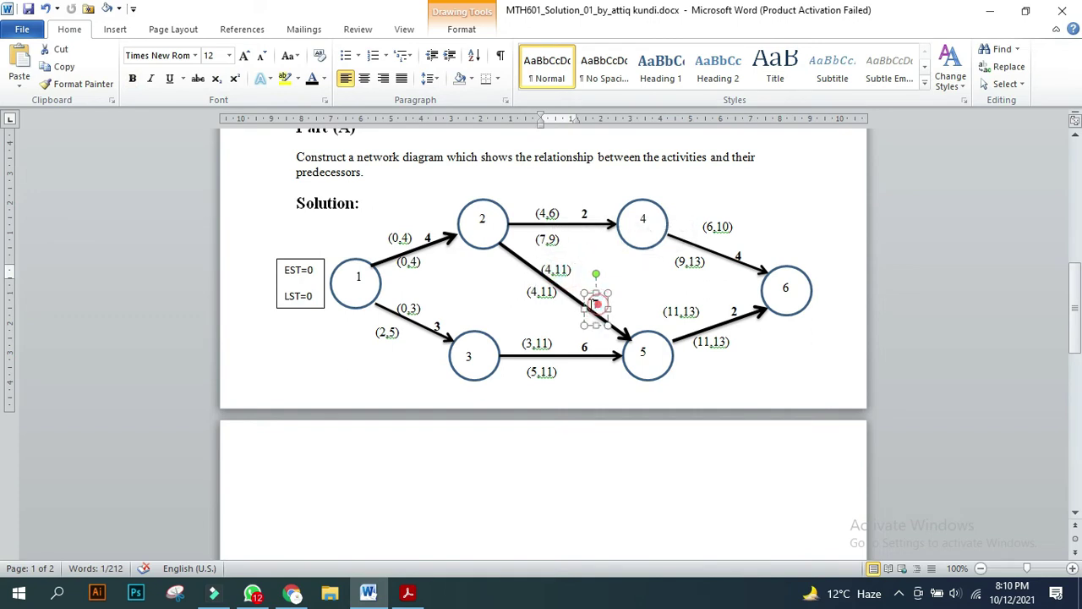
type("7")
double_click(646, 353)
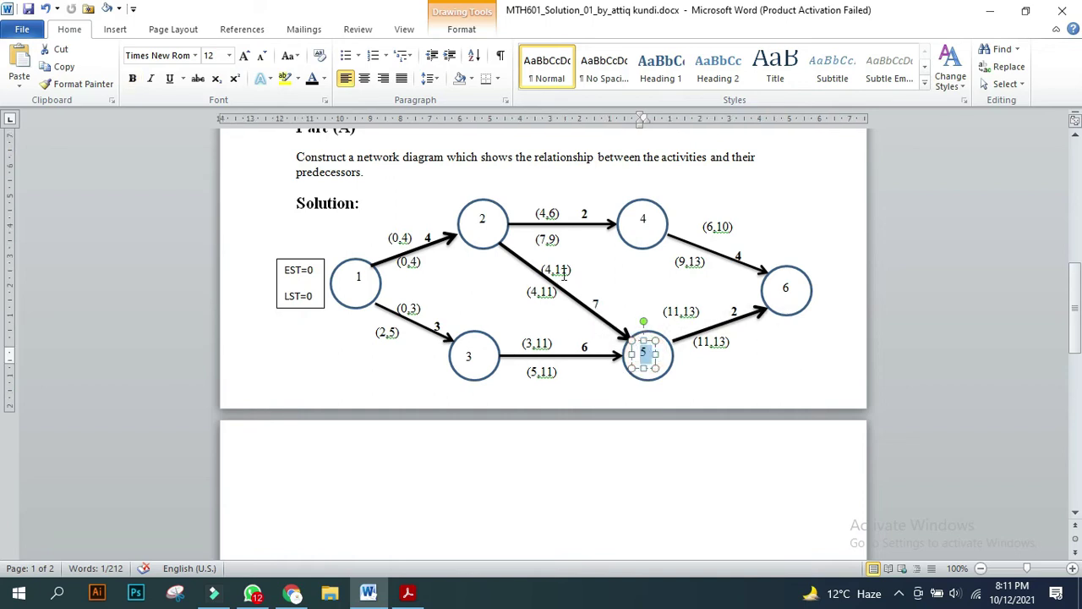
double_click(563, 271)
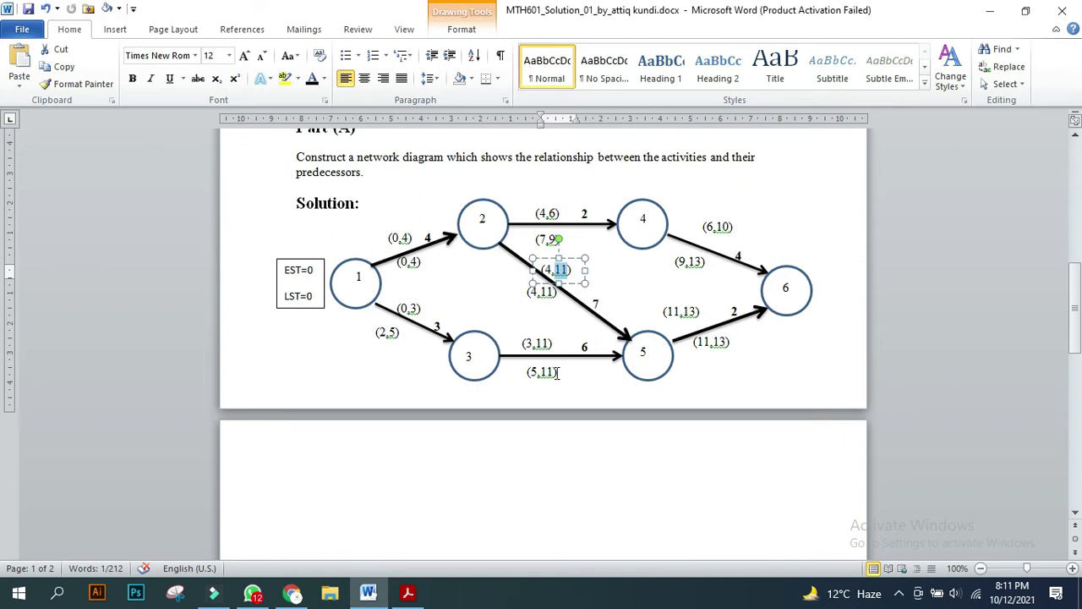
double_click(541, 343)
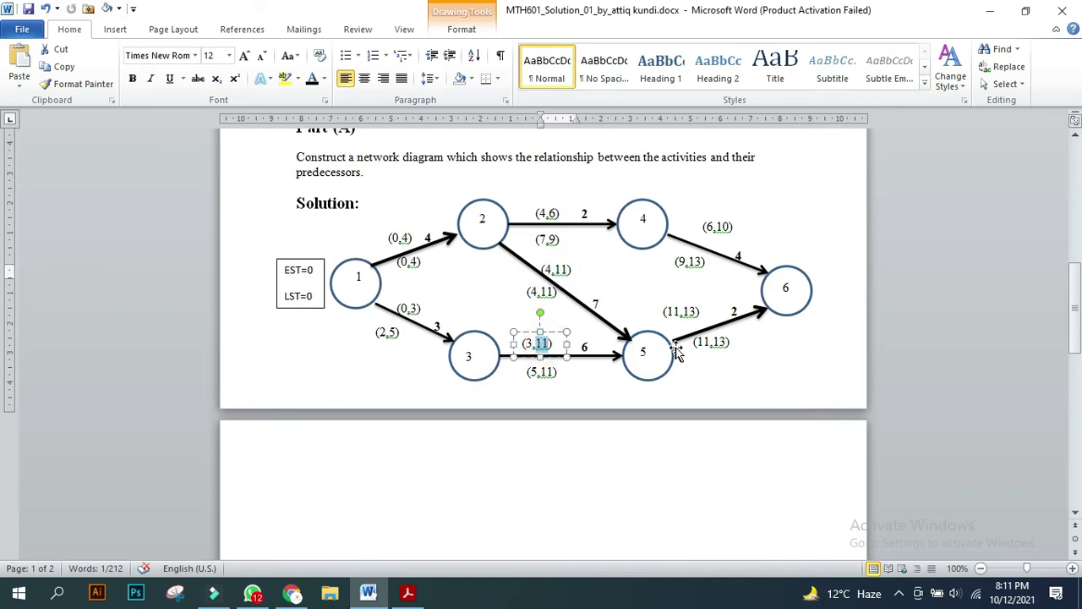
double_click(706, 342)
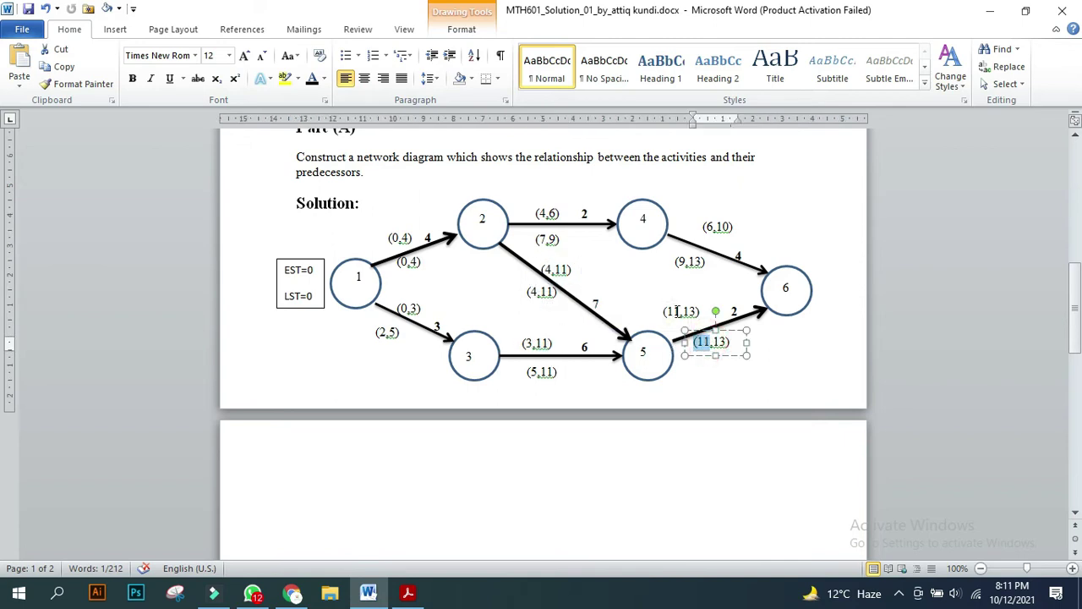
double_click(679, 312)
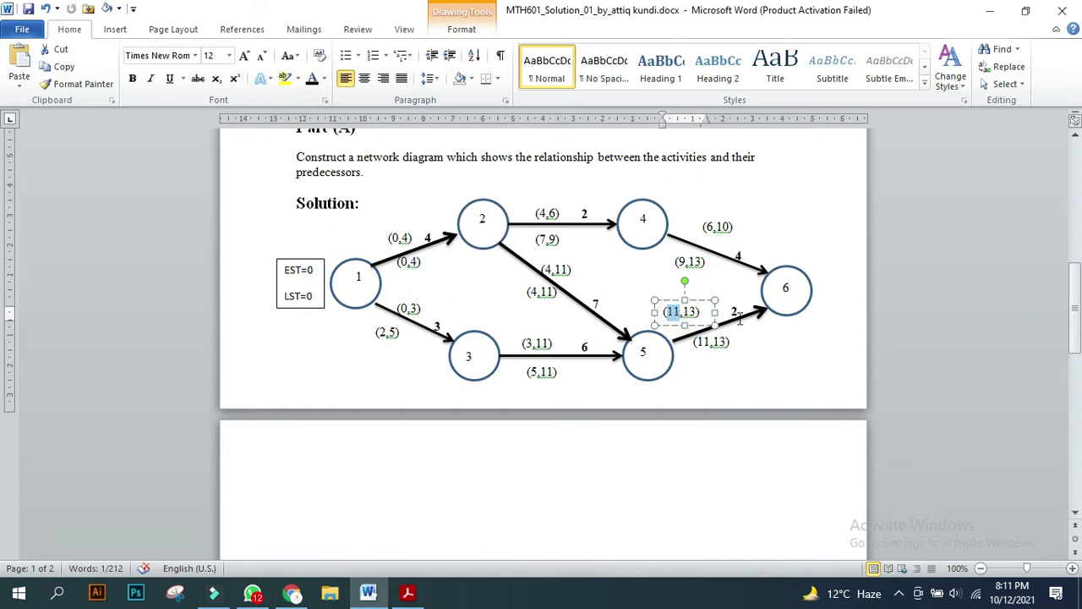
double_click(734, 312)
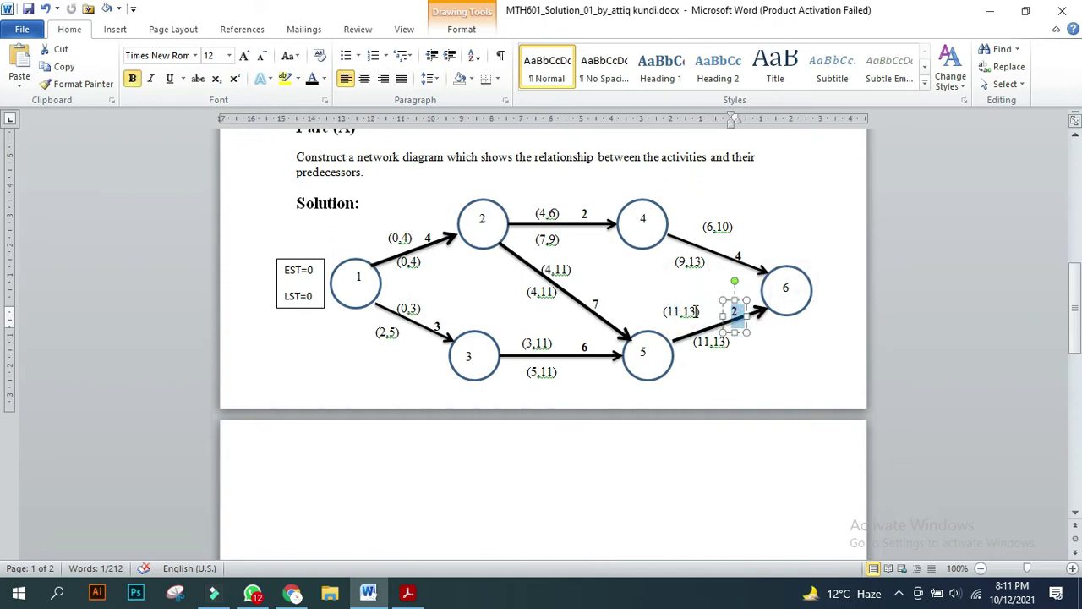
double_click(694, 312)
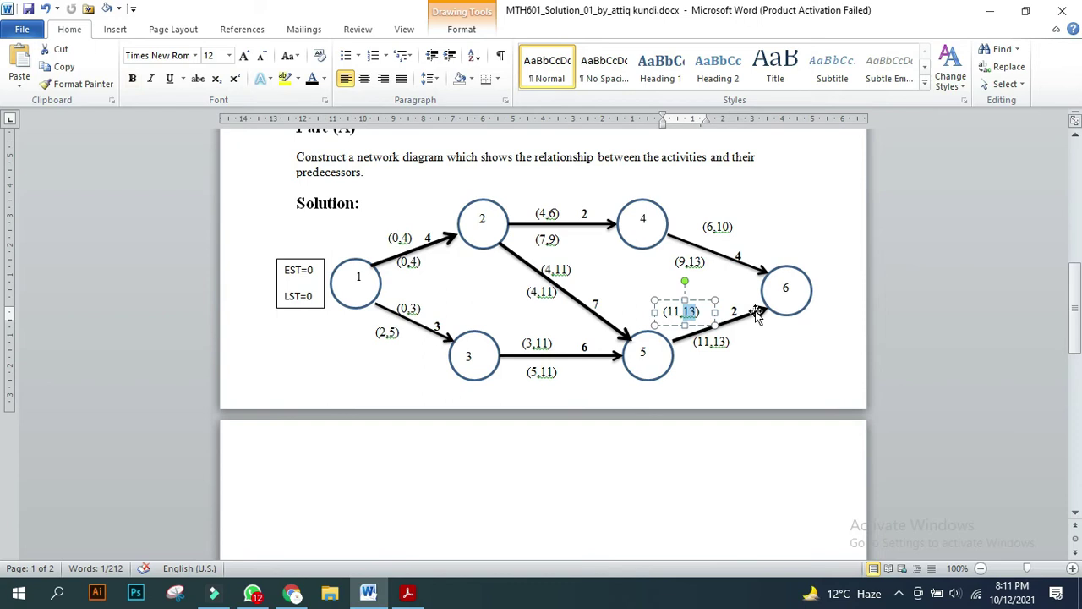
scroll(545, 306, "down", 3)
scroll(544, 307, "down", 3)
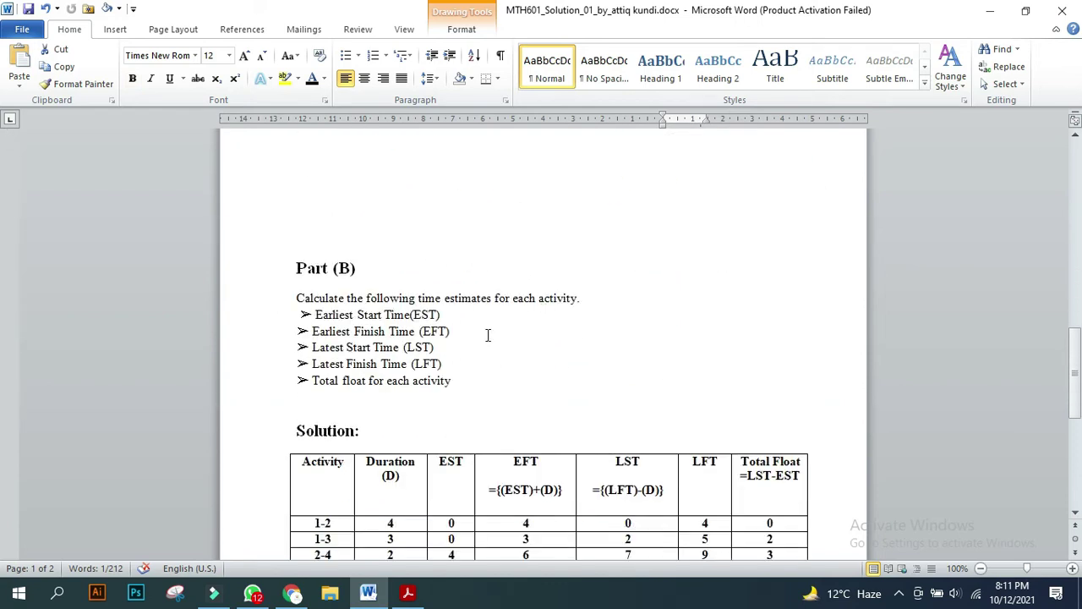
left_click_drag(316, 315, 443, 314)
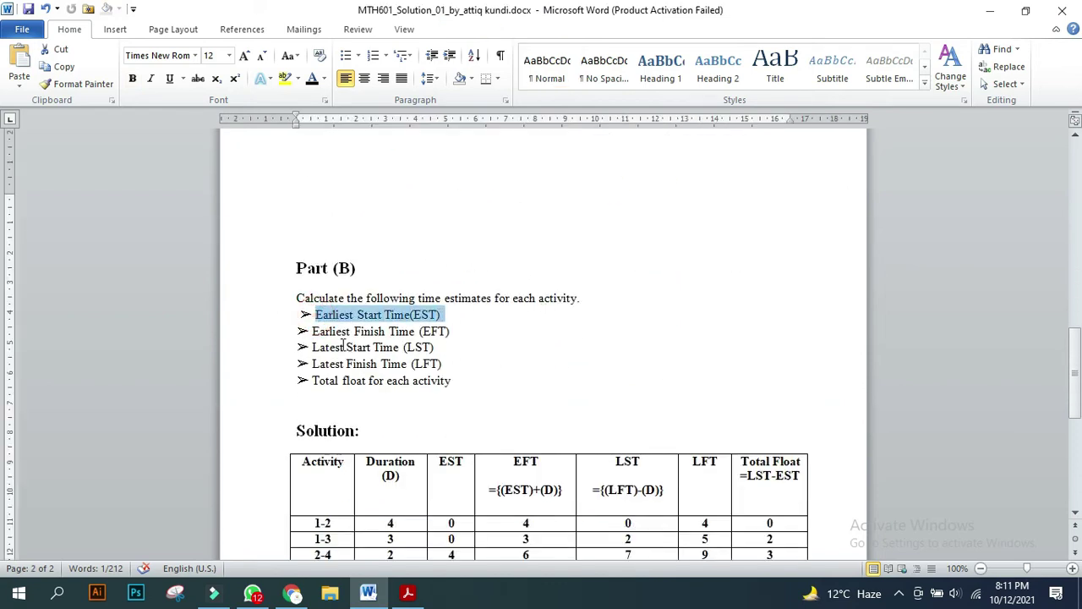
scroll(344, 307, "up", 1)
scroll(297, 225, "up", 5)
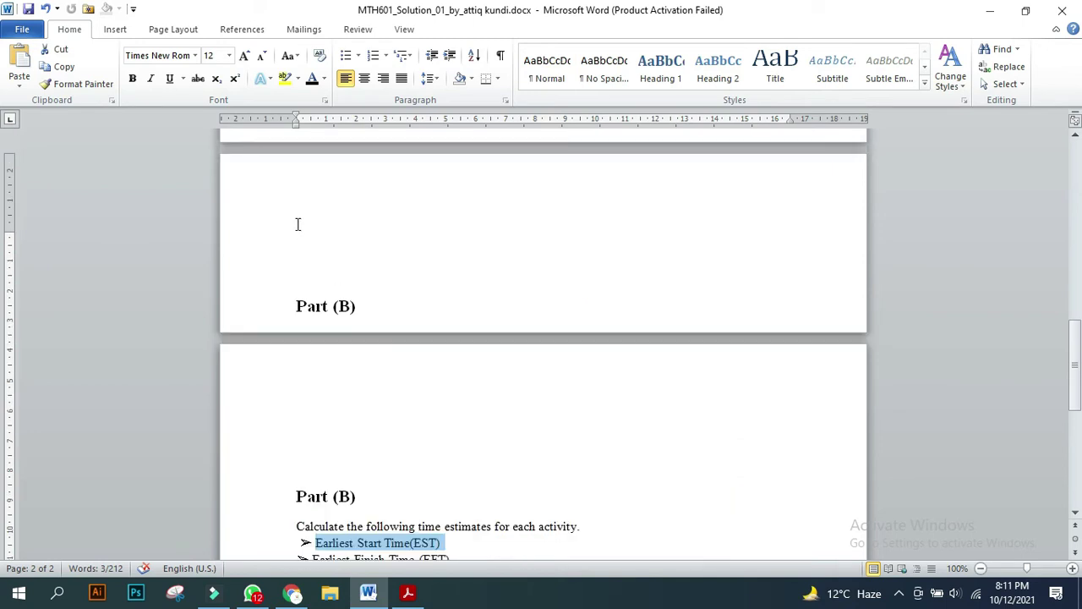
left_click(310, 196)
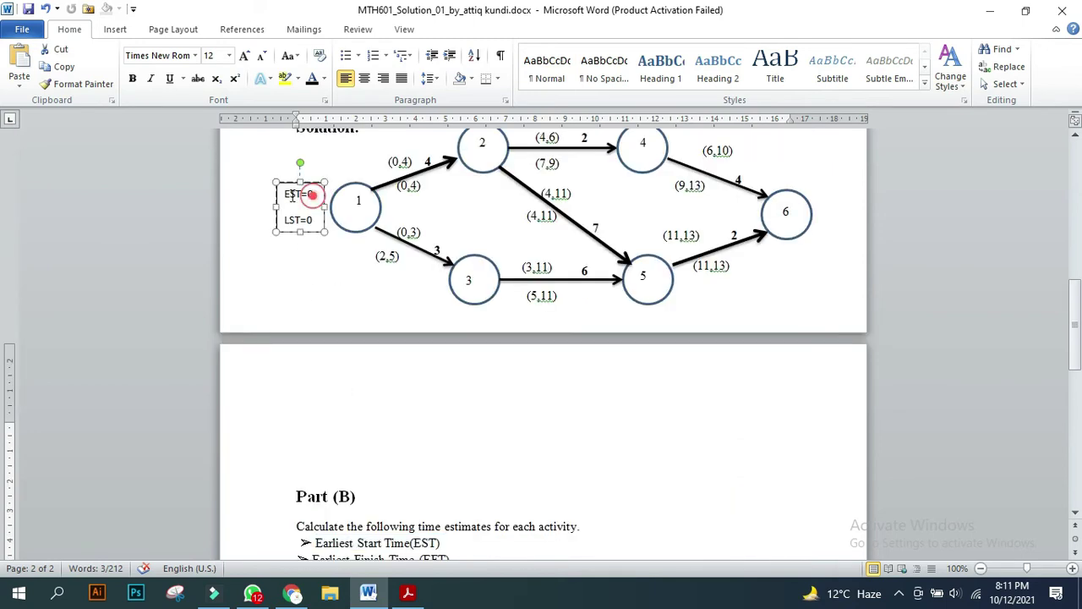
scroll(387, 276, "down", 5)
left_click_drag(313, 331, 417, 333)
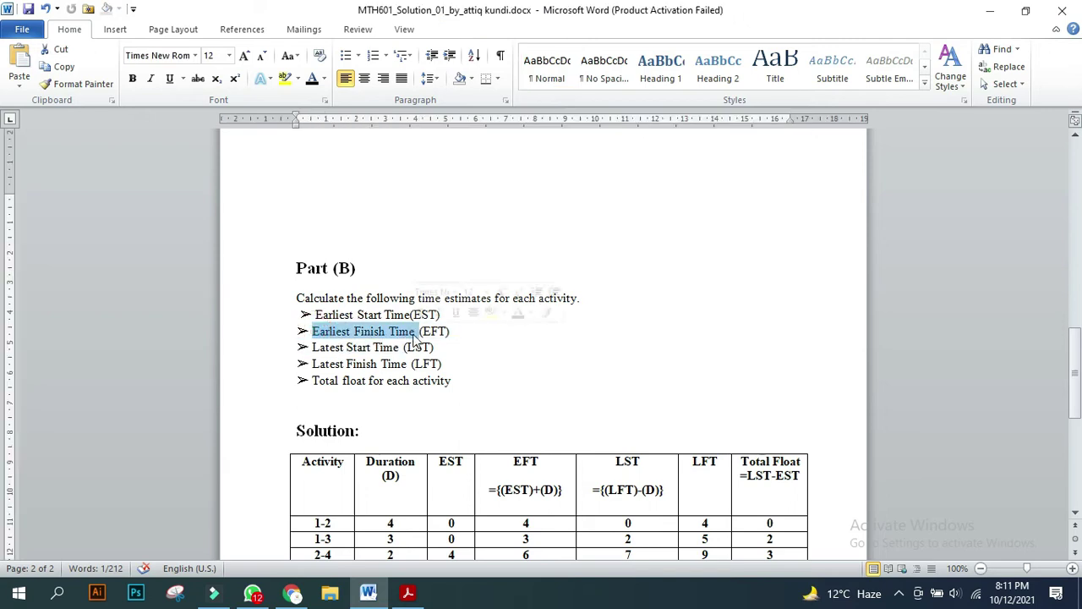
scroll(417, 324, "up", 2)
scroll(362, 284, "up", 5)
scroll(320, 307, "up", 2)
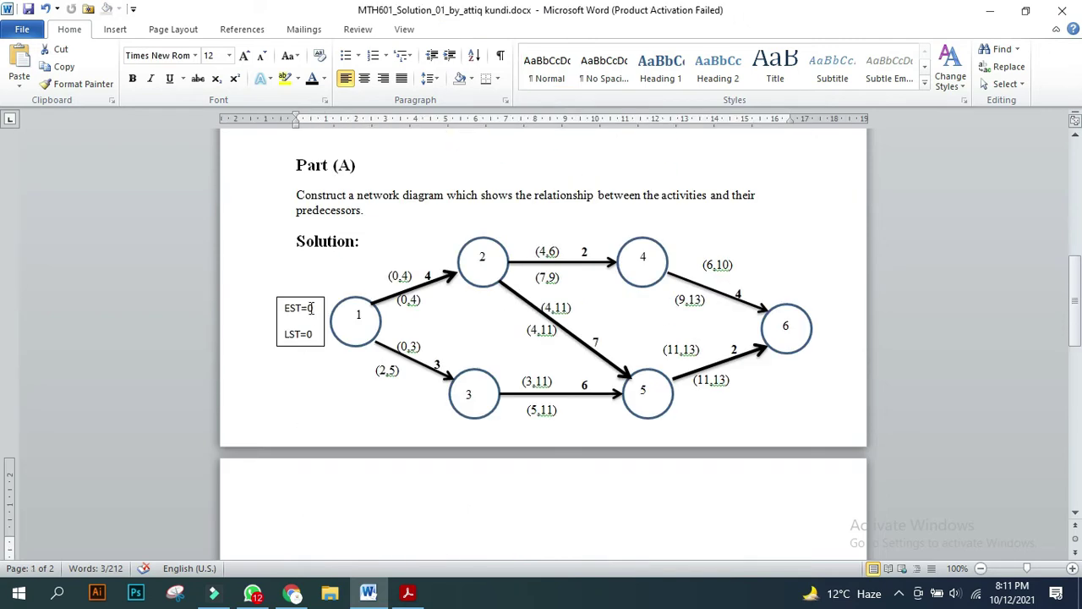
left_click_drag(314, 307, 285, 309)
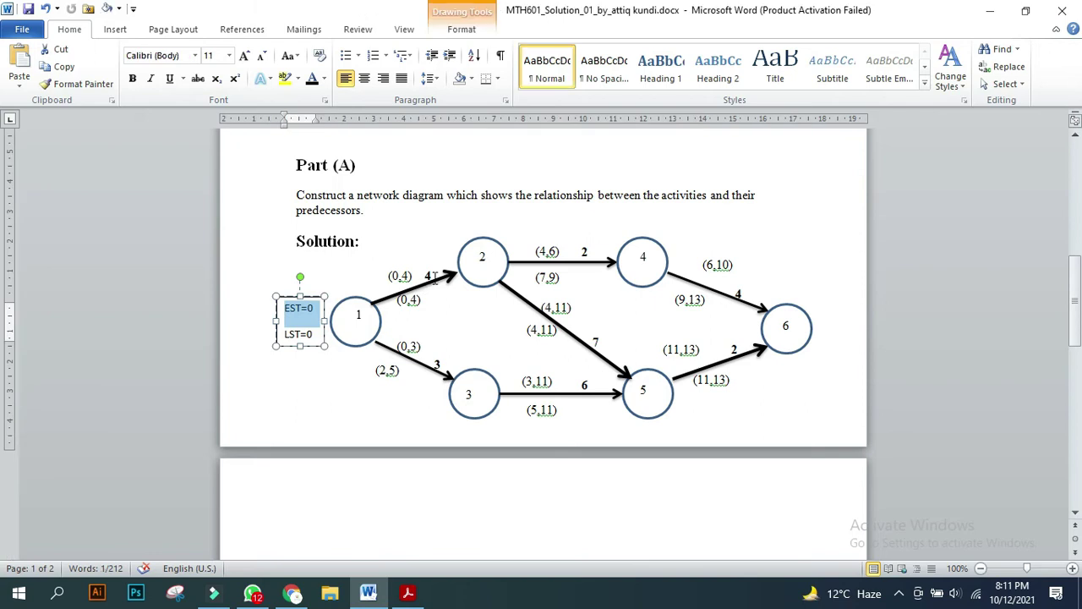
left_click(430, 276)
scroll(433, 304, "down", 4)
scroll(376, 310, "down", 4)
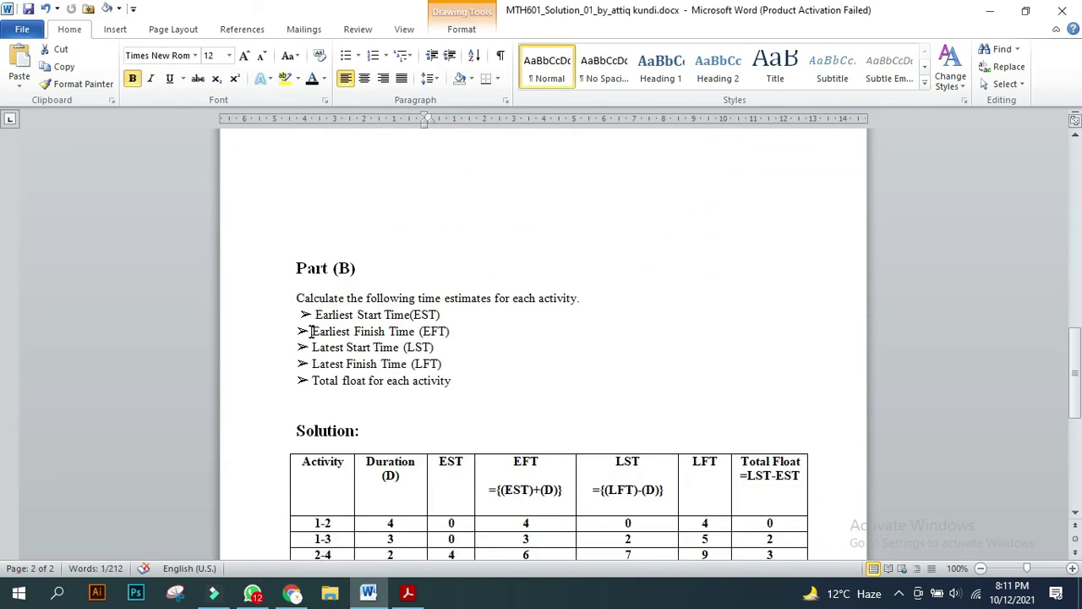
left_click_drag(311, 331, 443, 333)
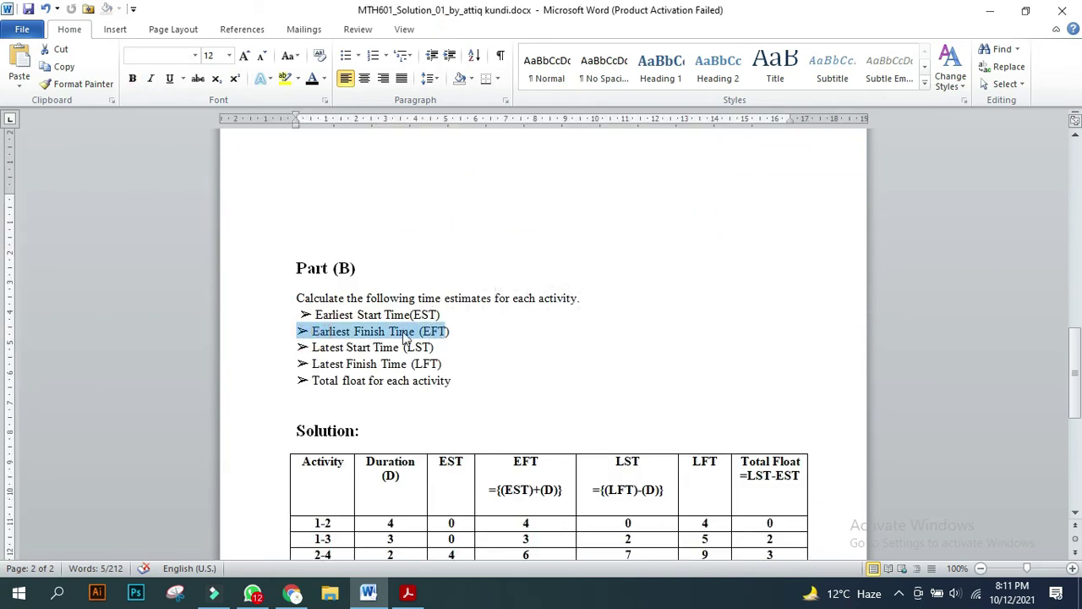
left_click_drag(311, 348, 403, 347)
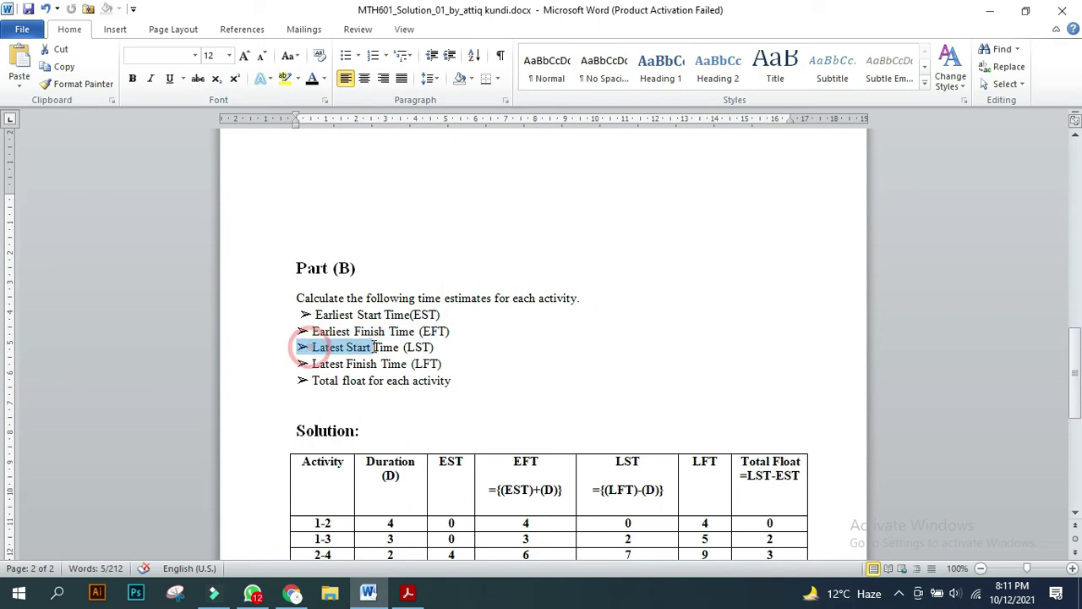
left_click_drag(310, 364, 412, 366)
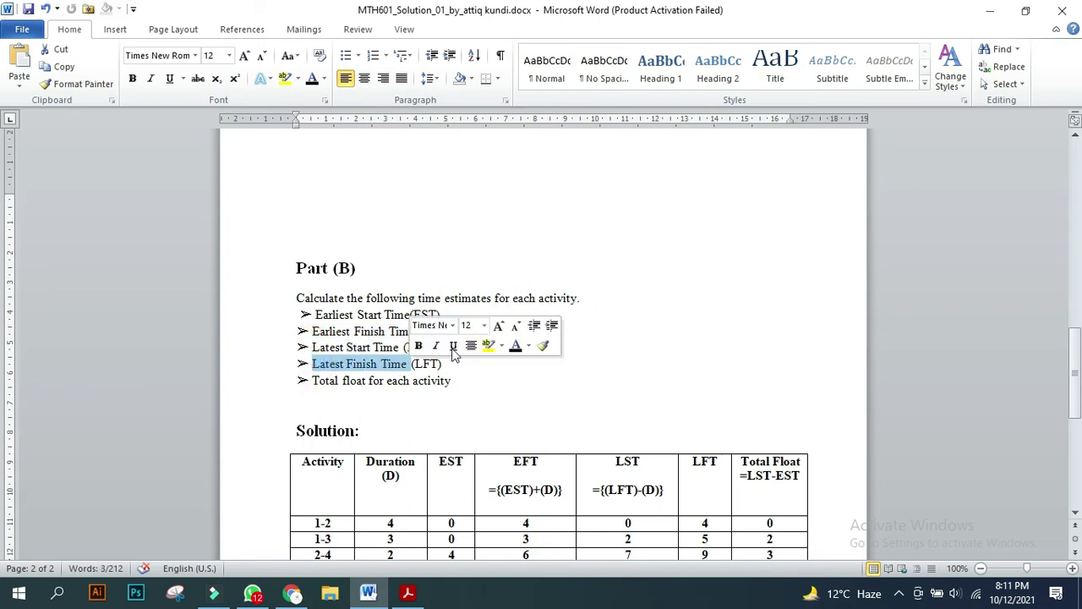
scroll(621, 330, "up", 4)
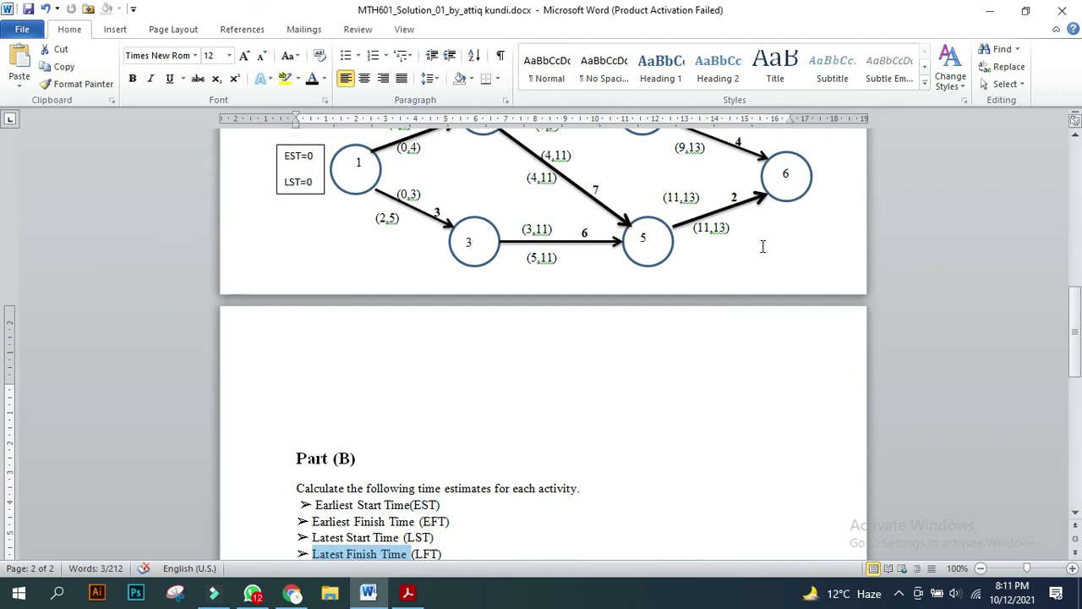
scroll(793, 219, "up", 1)
left_click(802, 211)
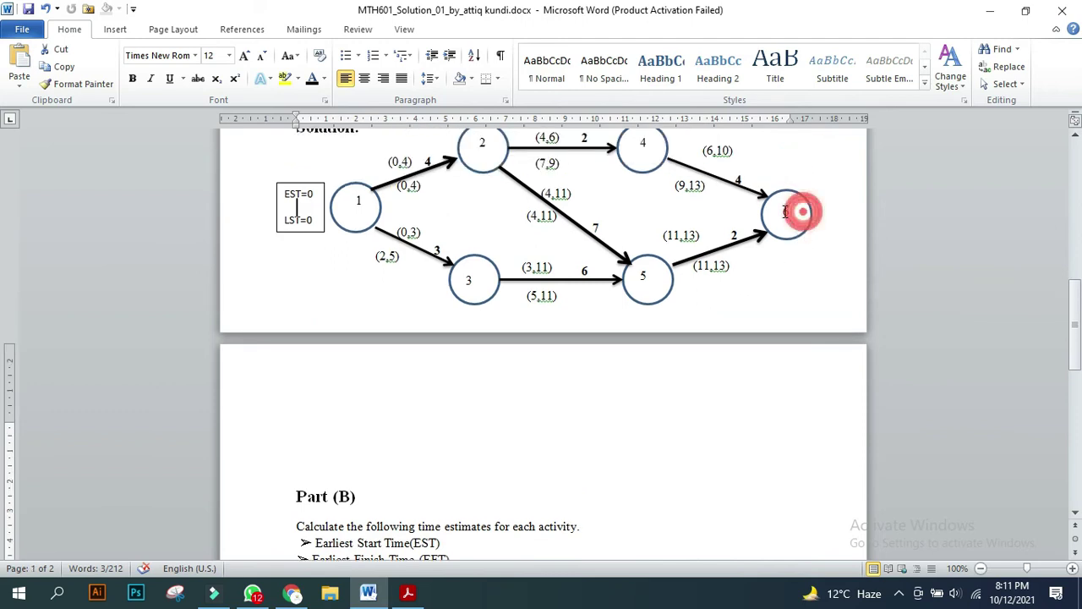
left_click(790, 211)
double_click(790, 212)
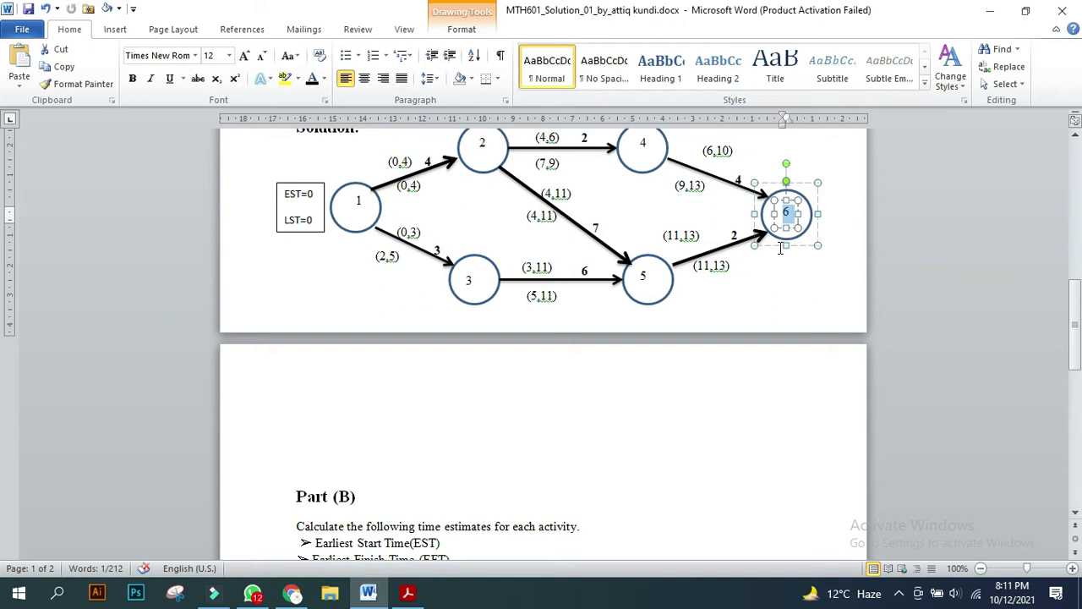
left_click(791, 212)
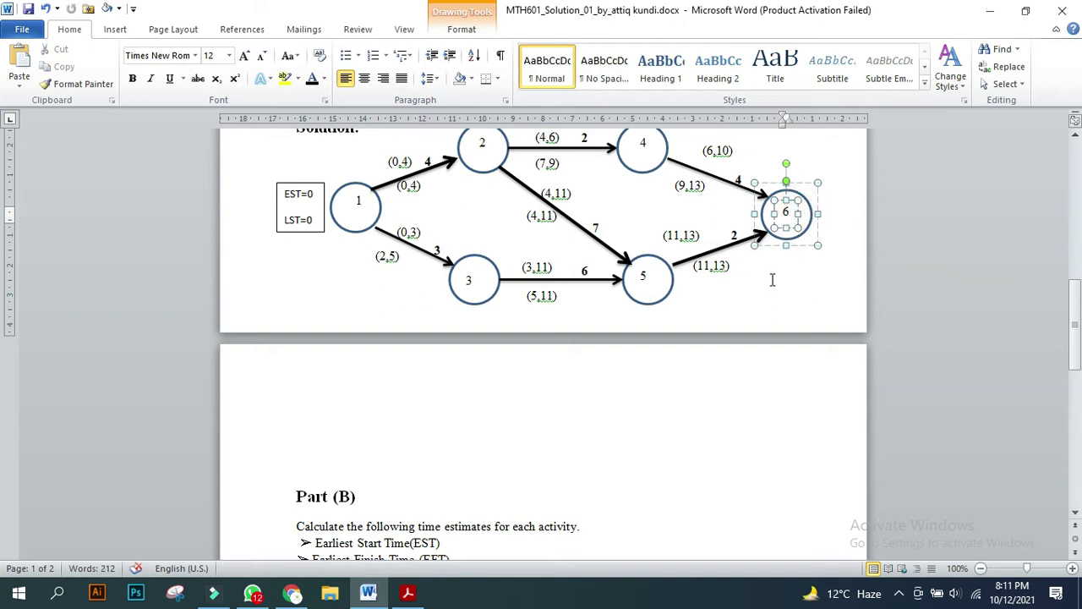
left_click(810, 250)
left_click(803, 220)
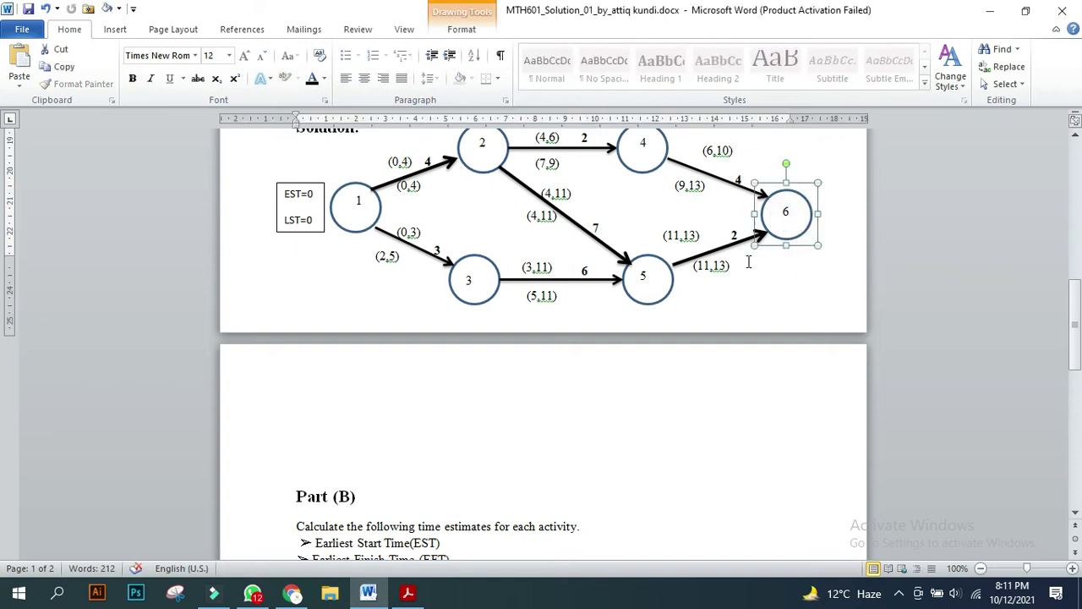
left_click(723, 267)
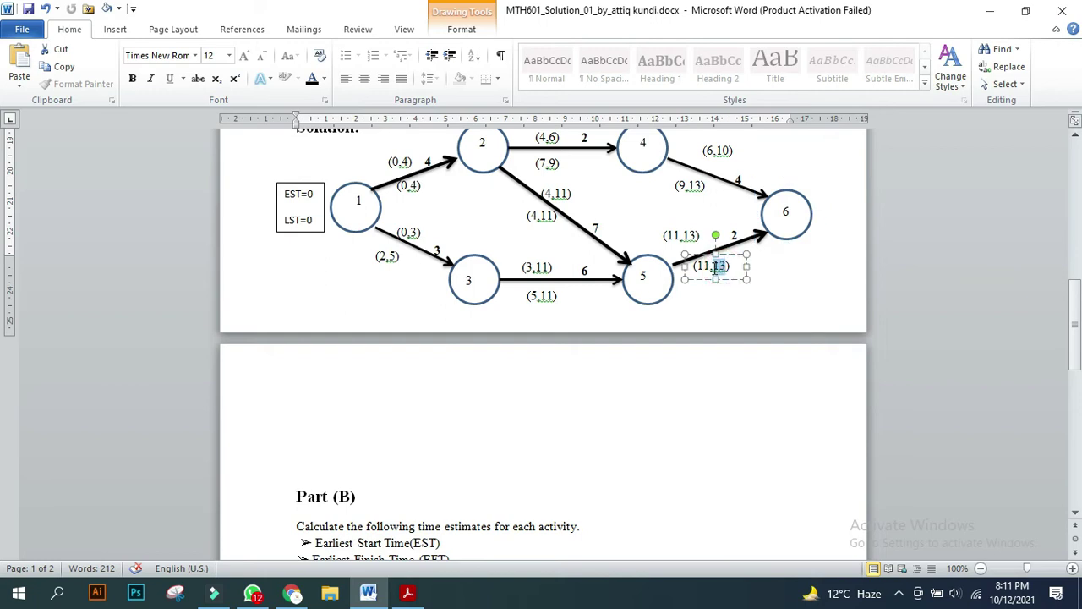
double_click(719, 266)
left_click(778, 292)
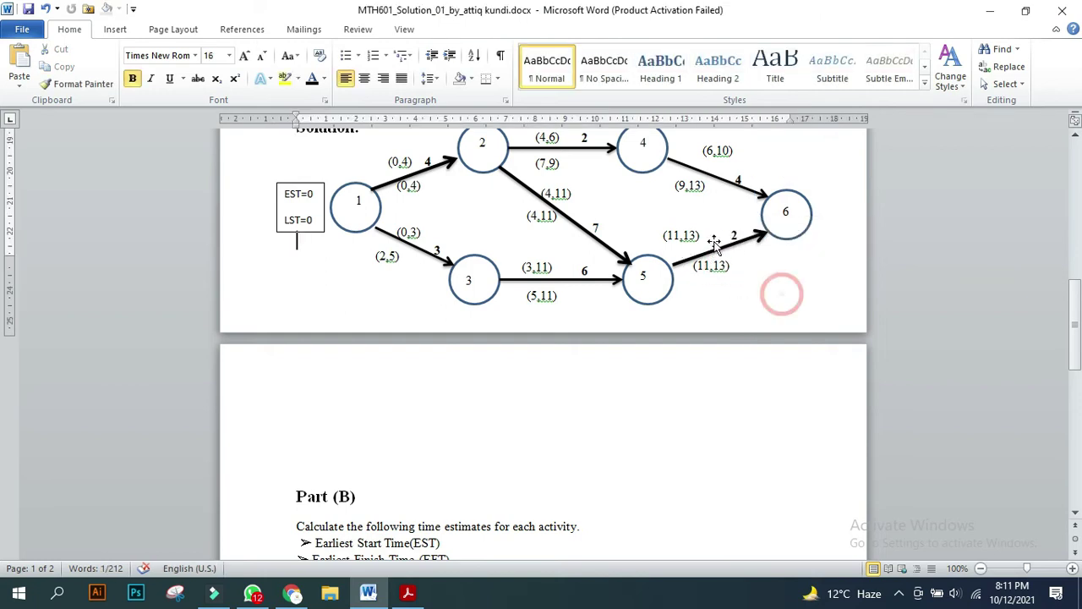
left_click(689, 235)
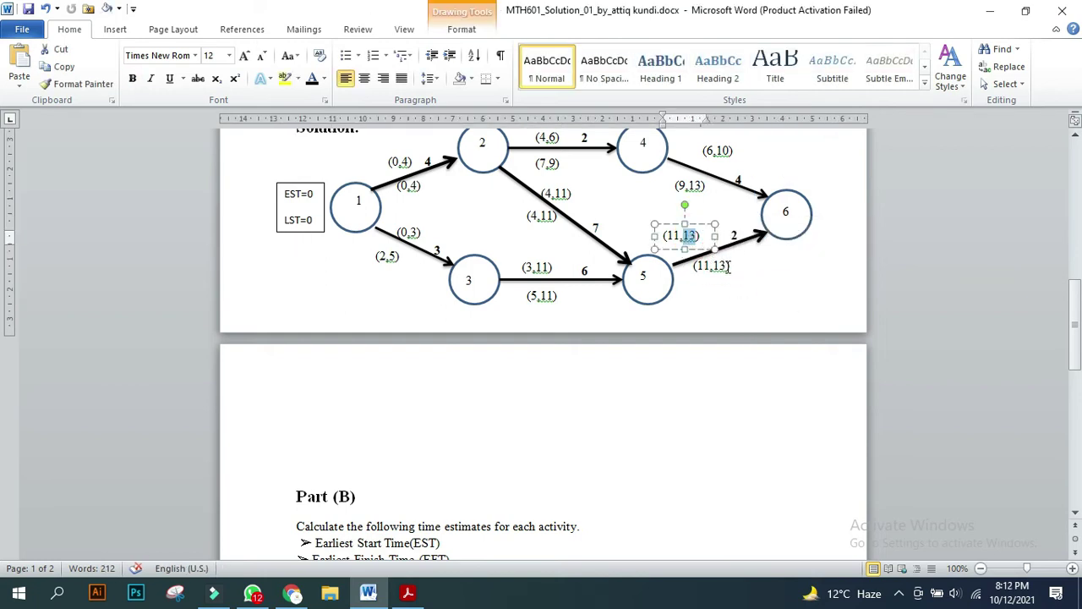
double_click(717, 266)
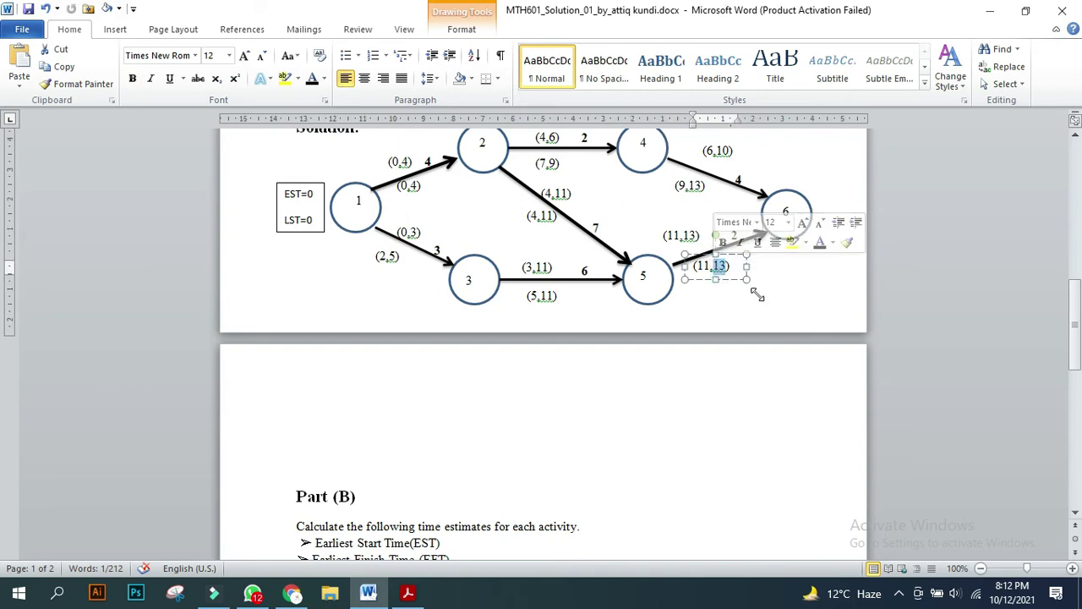
left_click(798, 302)
double_click(735, 236)
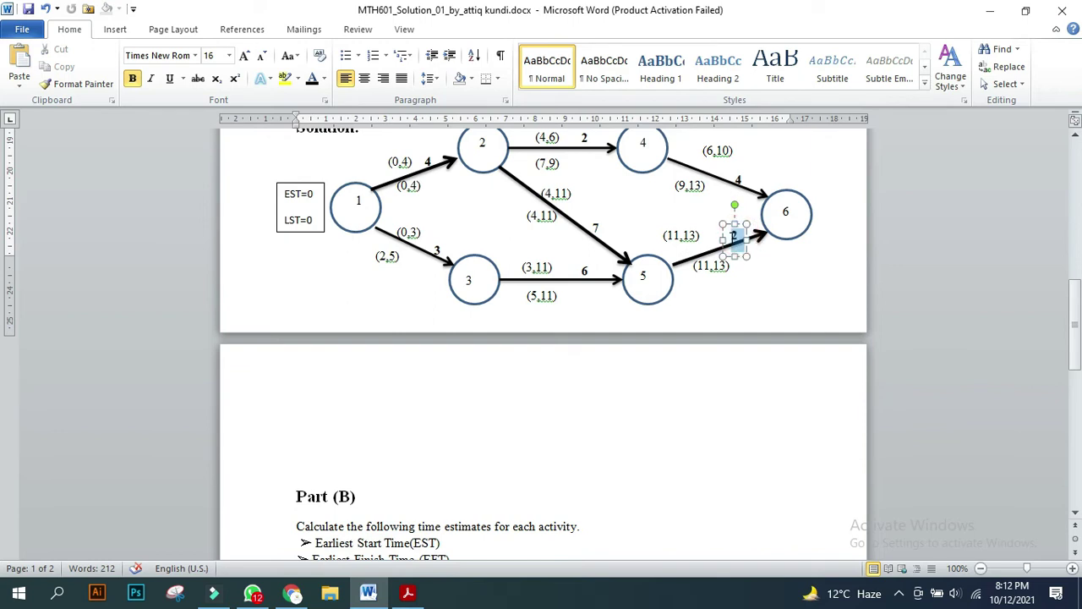
double_click(700, 265)
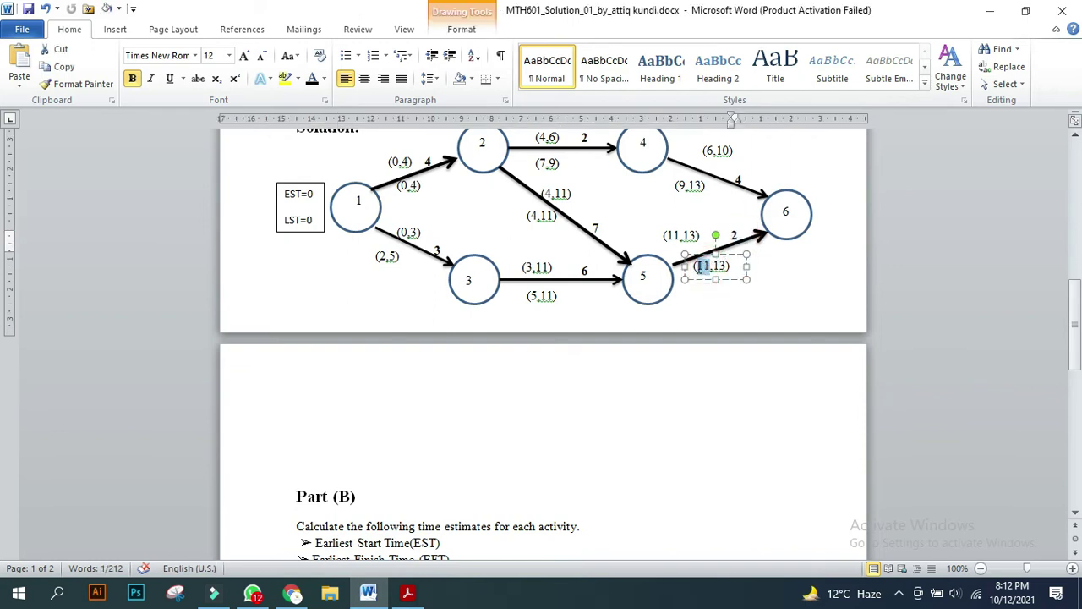
double_click(545, 296)
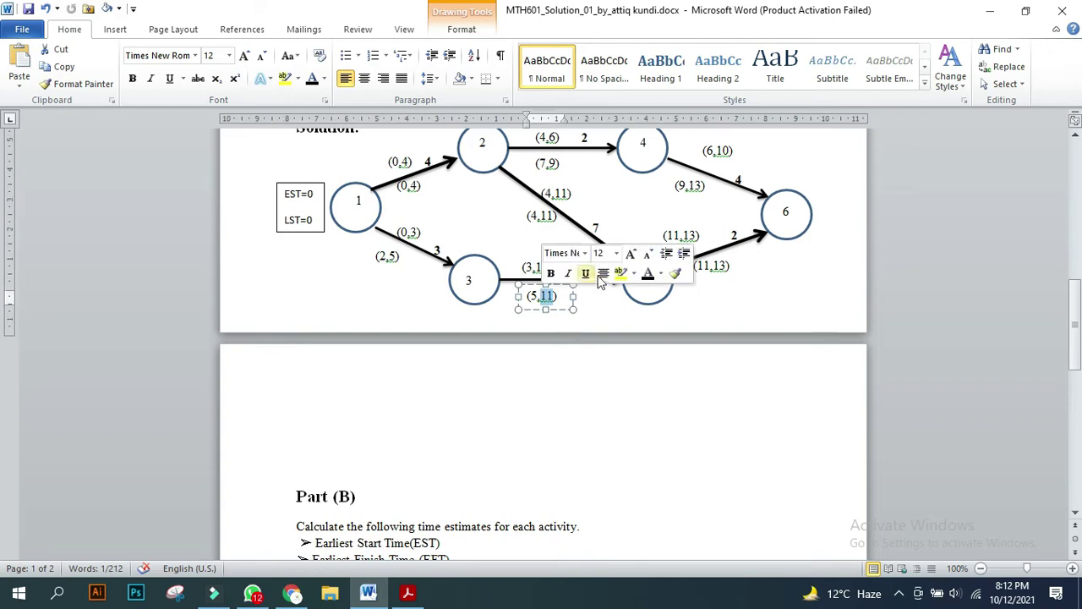
left_click(590, 313)
left_click(592, 271)
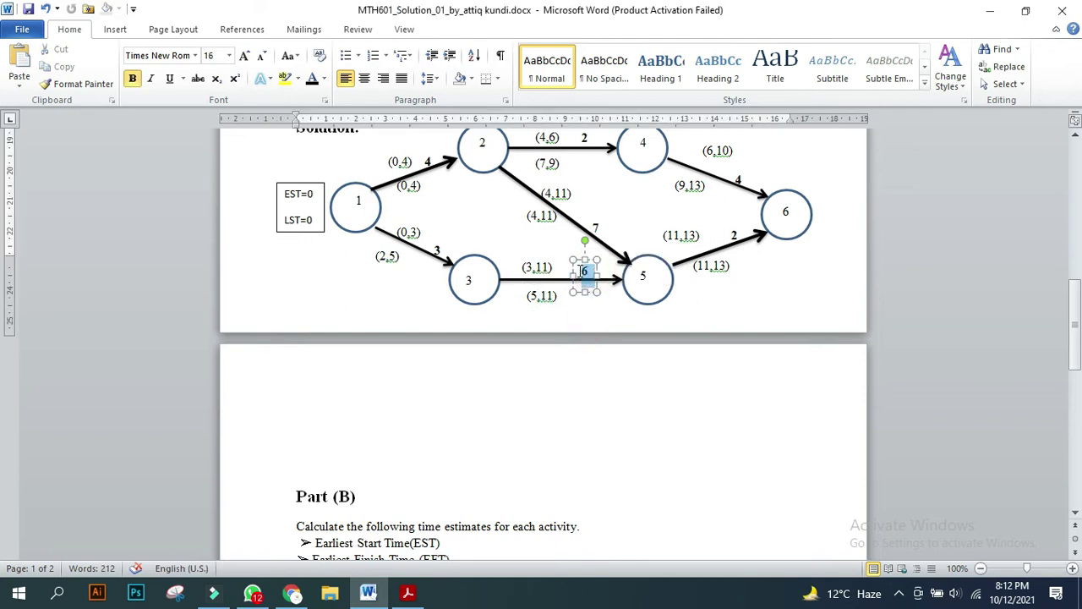
left_click(533, 296)
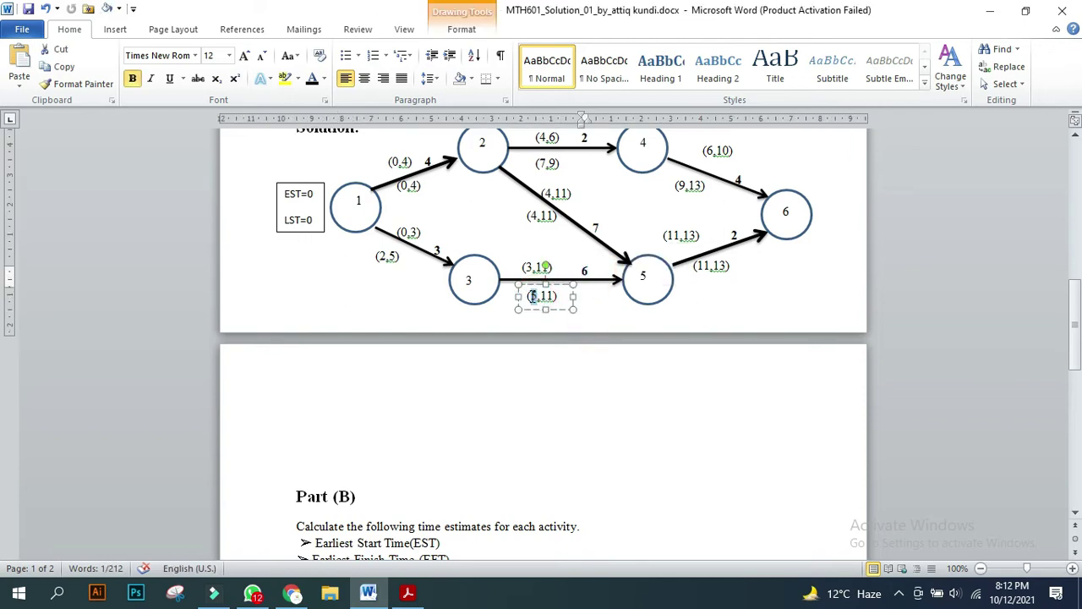
left_click(607, 226)
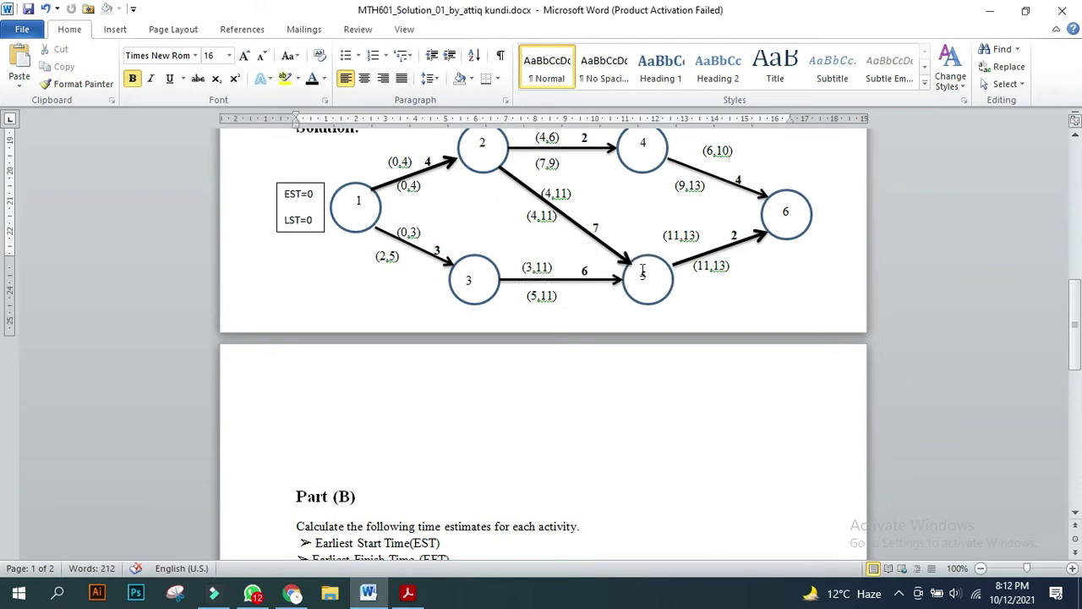
left_click(711, 269)
double_click(706, 268)
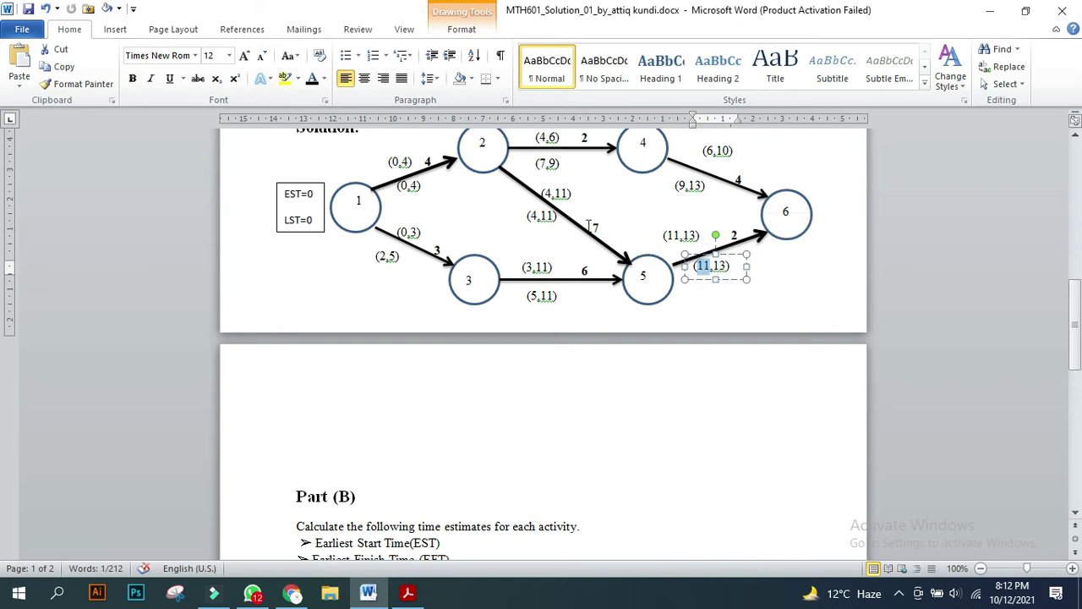
double_click(548, 216)
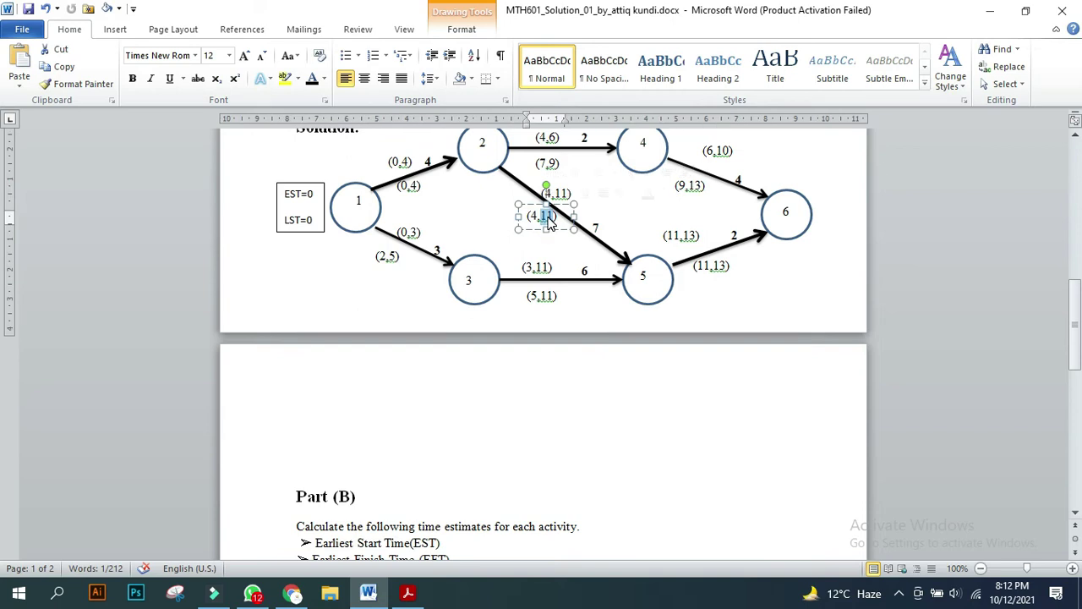
double_click(600, 228)
key("ctrl+b")
left_click(531, 217)
double_click(531, 217)
scroll(523, 197, "up", 1)
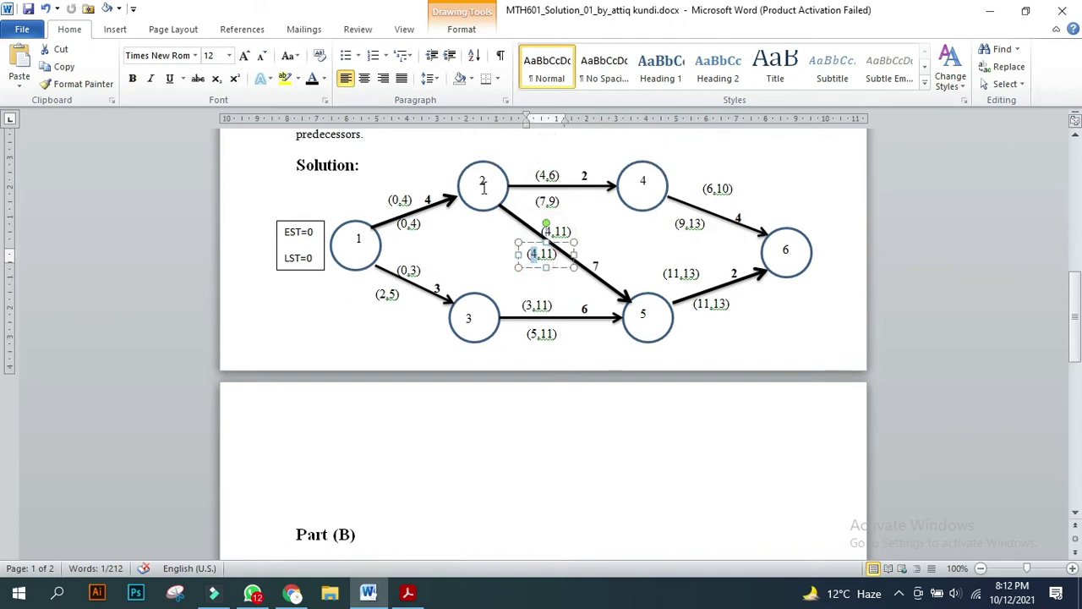
- Check the lower (0,4) and (4,11) labels and the activity time 4 on arrow 1-2
left_click(484, 182)
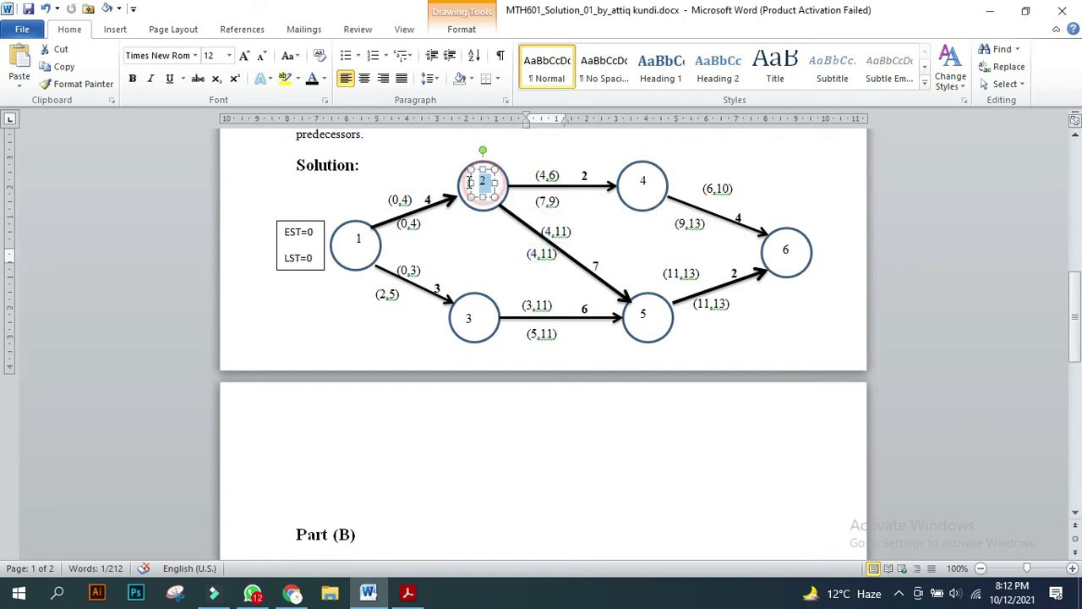
double_click(416, 224)
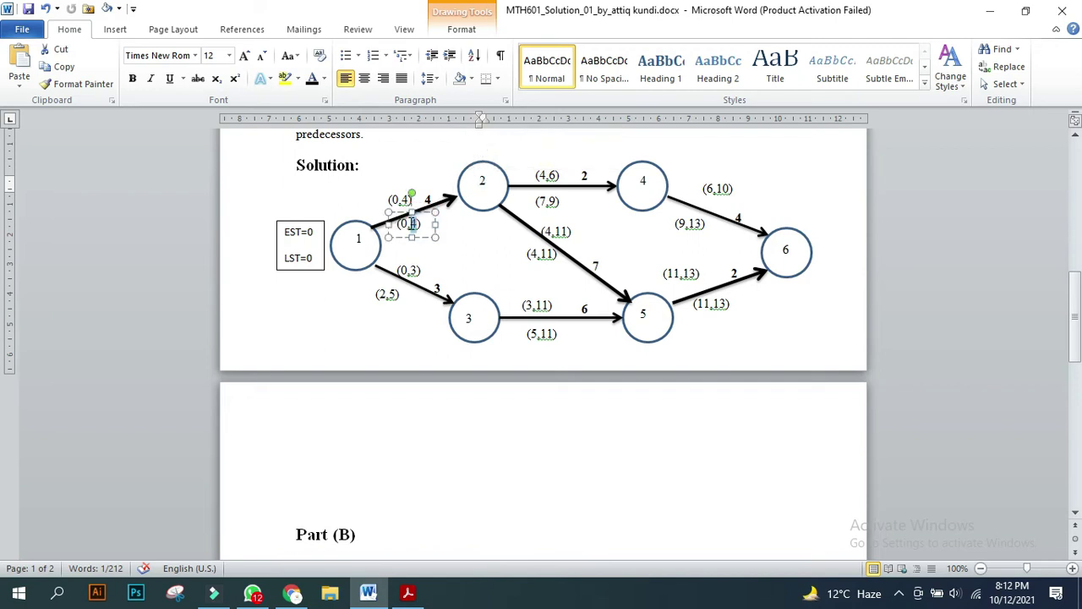
double_click(534, 254)
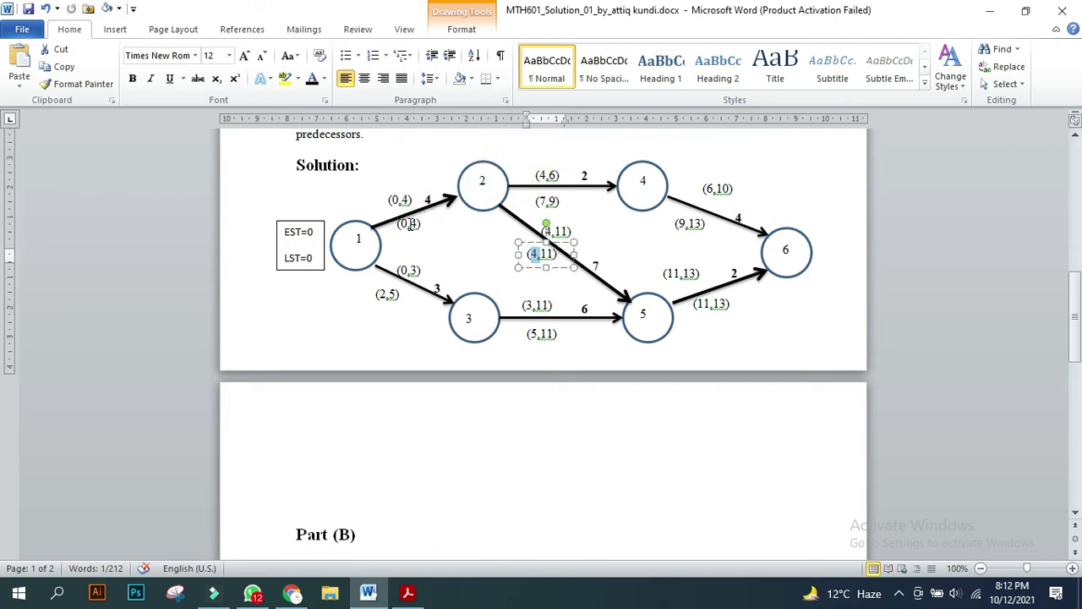
left_click(409, 223)
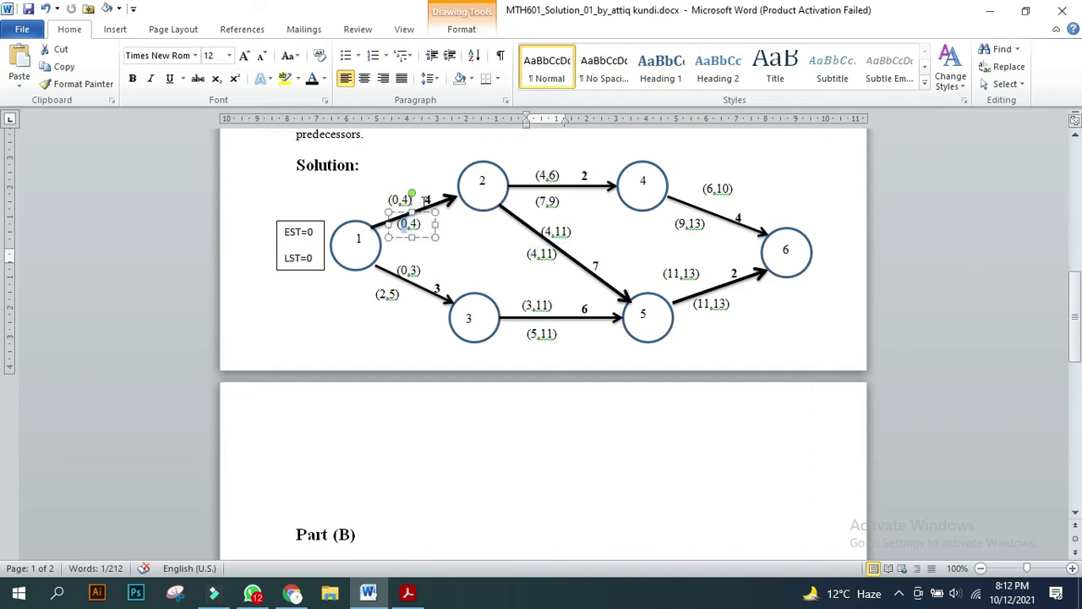
left_click(430, 197)
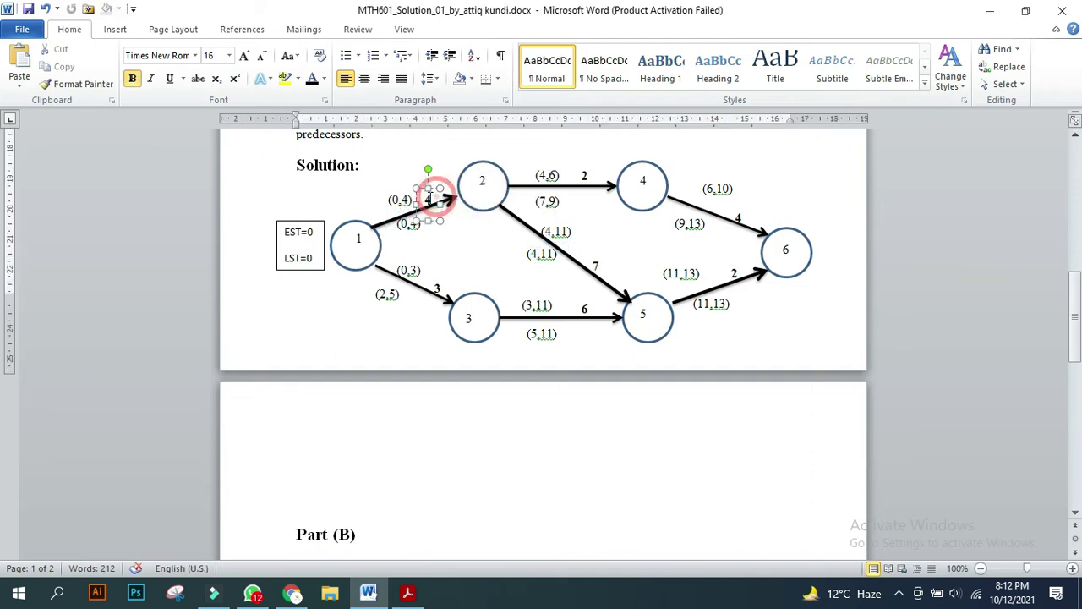
left_click(407, 224)
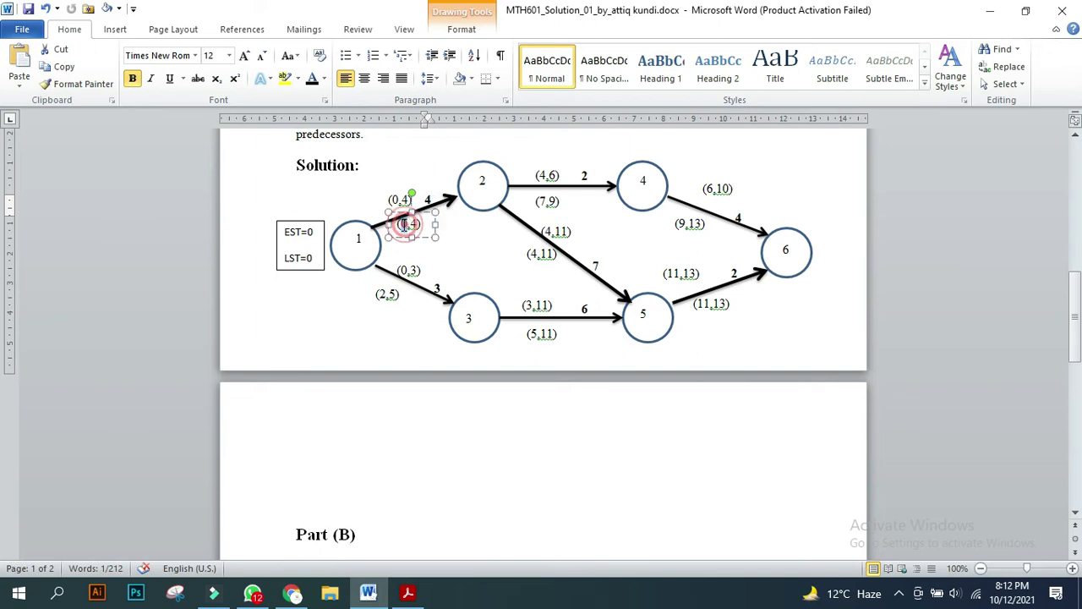
- Check node circles 6, 4, 2, 5, 3 and 1, then scroll to the Part (B) solution table
left_click(778, 239)
left_click(642, 192)
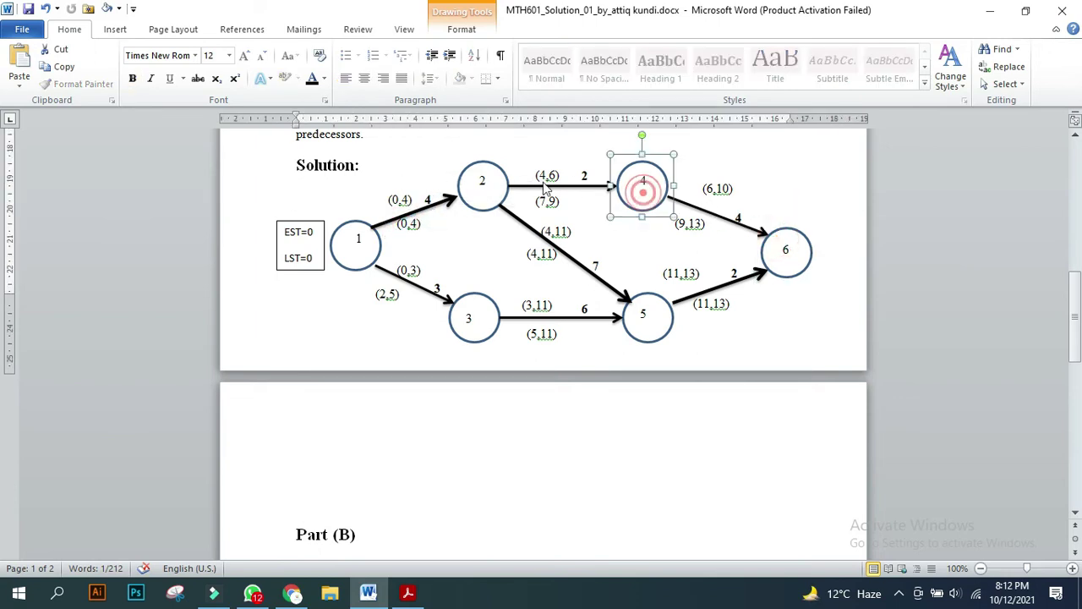
left_click(494, 180)
left_click(645, 323)
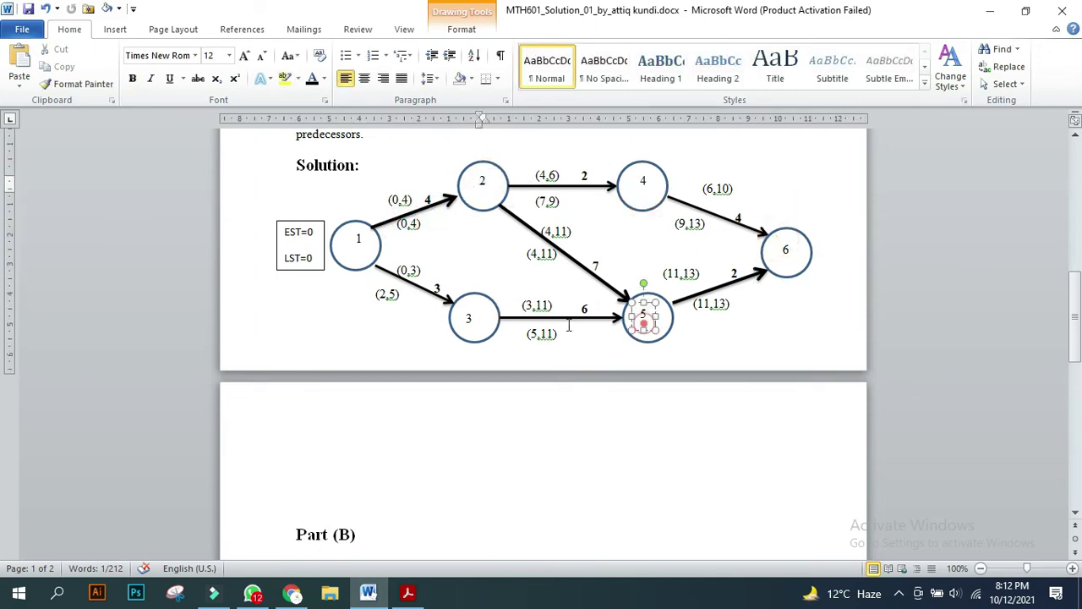
left_click(486, 313)
left_click(354, 252)
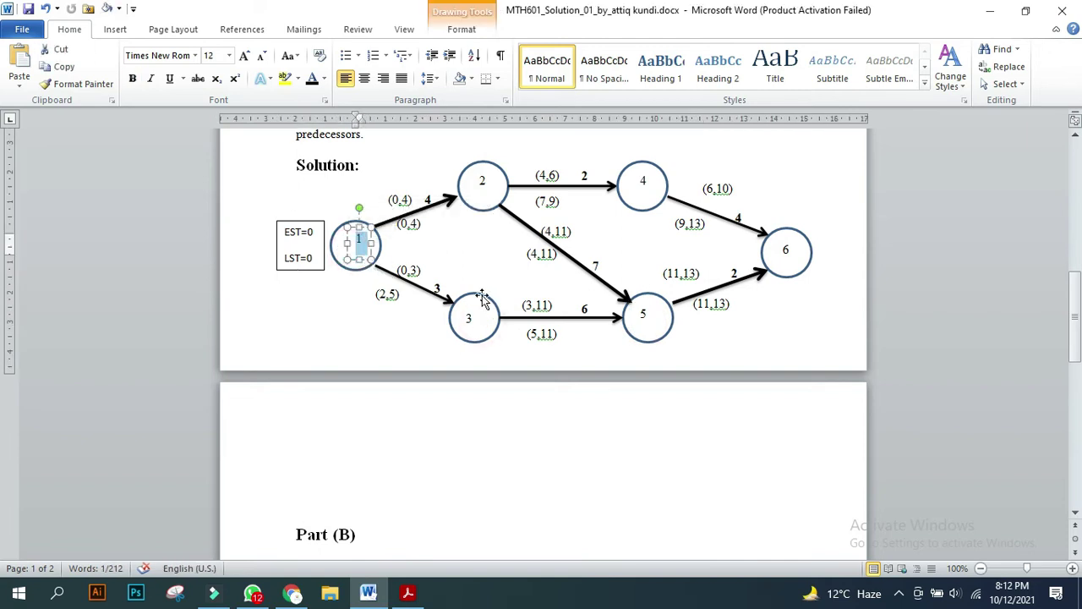
scroll(483, 295, "down", 3)
scroll(487, 294, "down", 7)
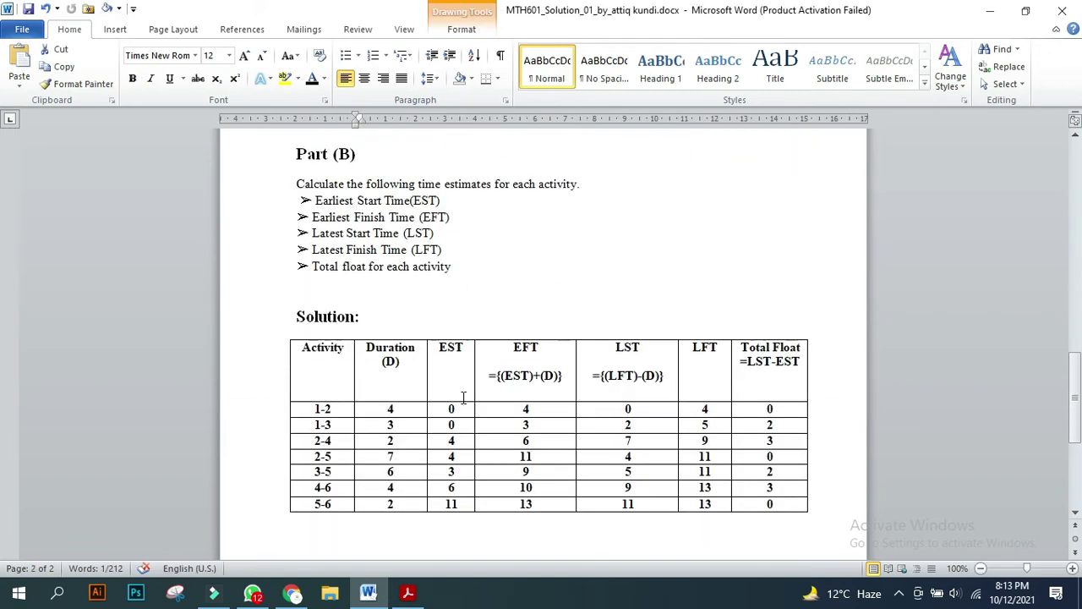
- Highlight the Total Float = LST-EST header, the total float bullet and all Duration values
scroll(348, 361, "down", 1)
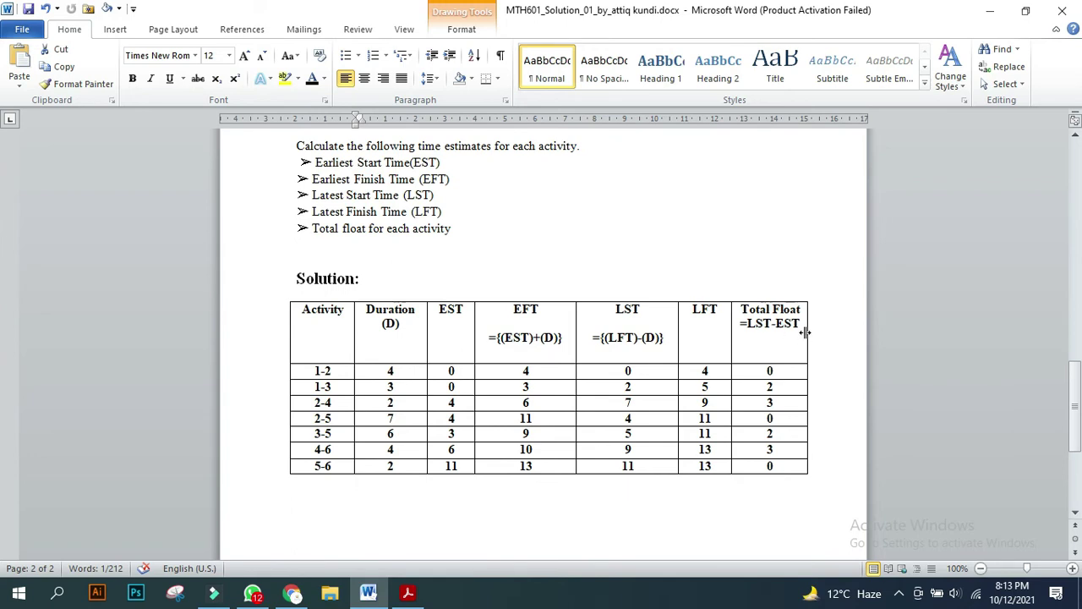
left_click_drag(798, 332, 741, 310)
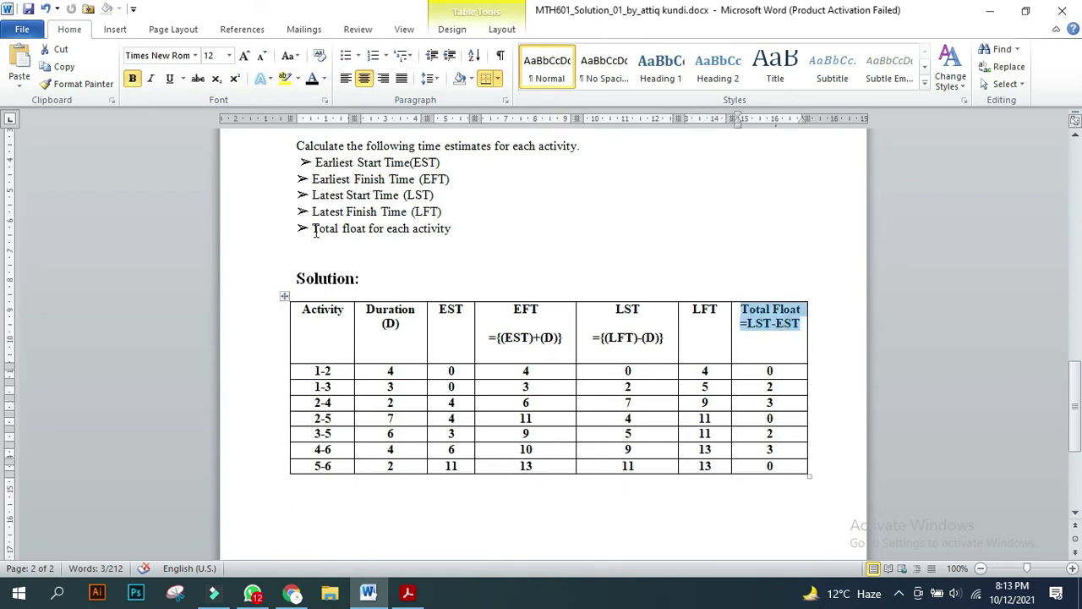
left_click_drag(298, 228, 454, 229)
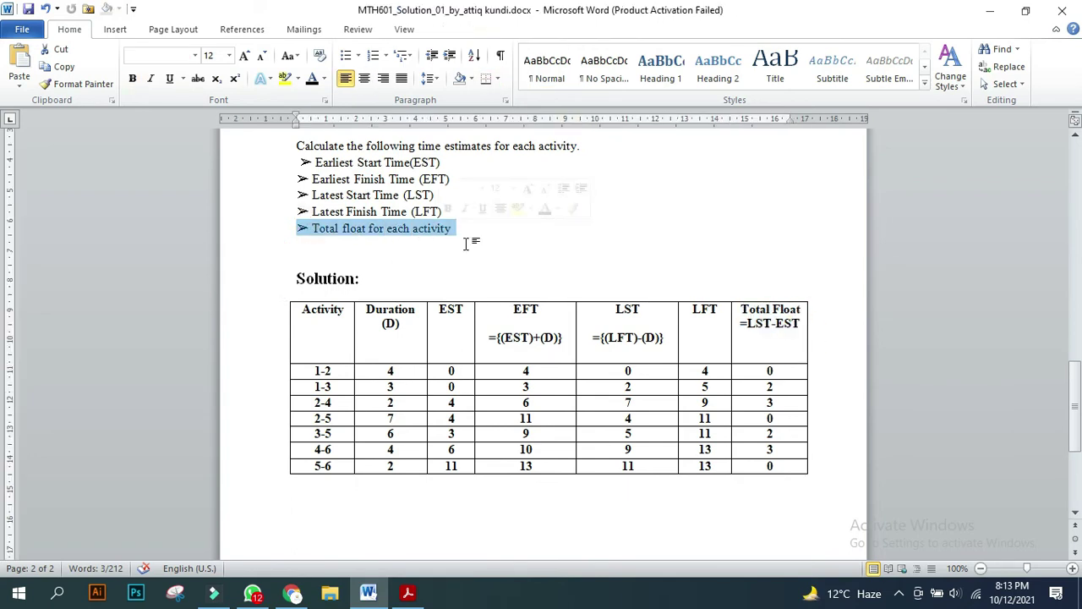
left_click(401, 328)
left_click_drag(394, 370, 396, 466)
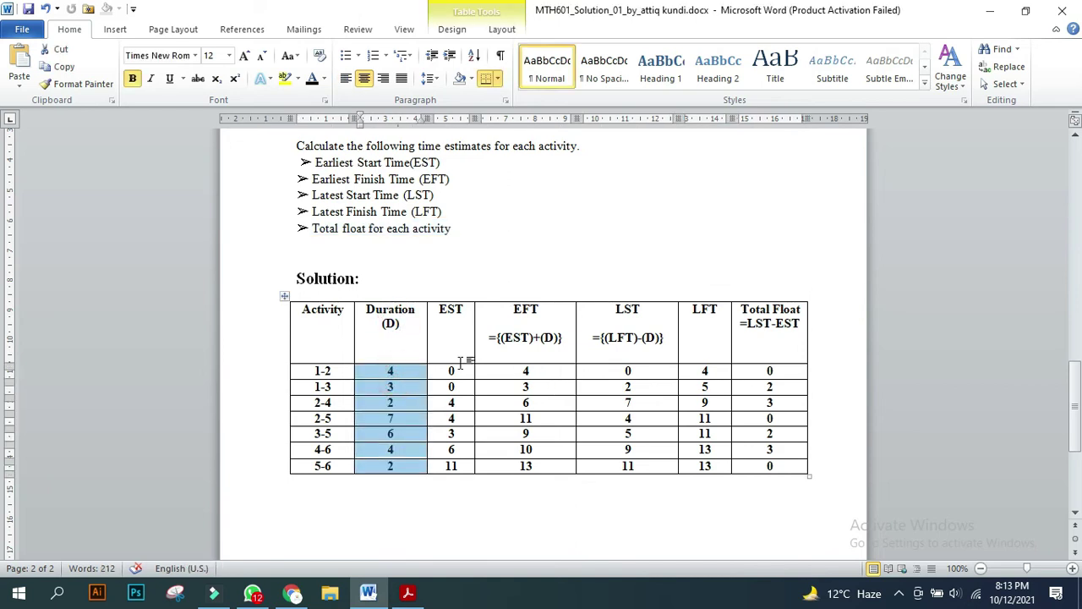
- Select the Duration row and the Activity and EST columns across the activity tables
scroll(463, 360, "up", 4)
scroll(472, 339, "up", 4)
scroll(474, 331, "up", 2)
scroll(475, 330, "up", 4)
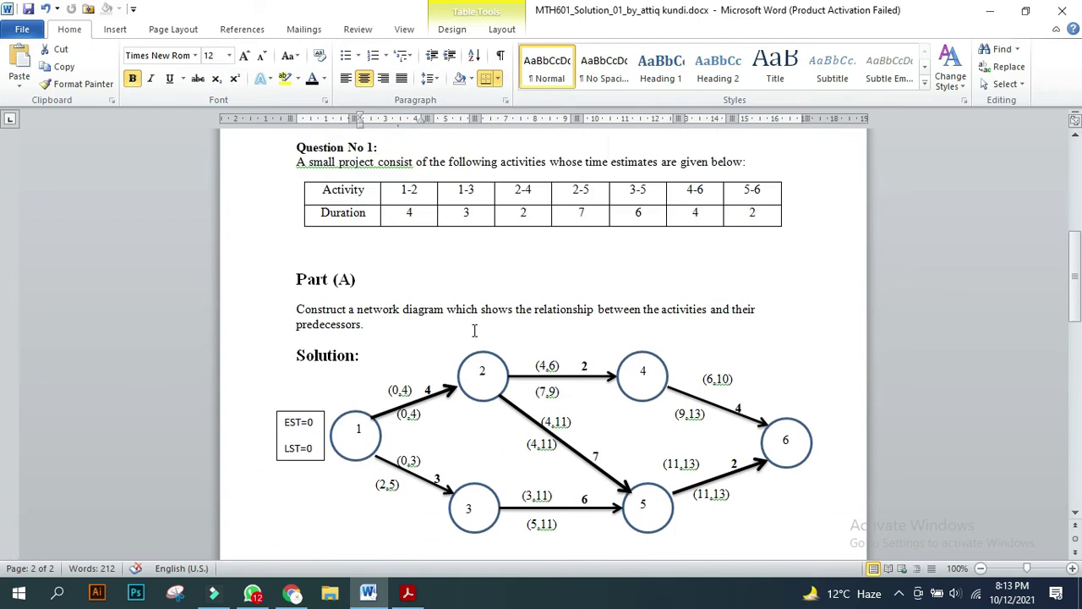
scroll(475, 331, "up", 1)
left_click_drag(409, 251, 744, 250)
scroll(505, 307, "down", 3)
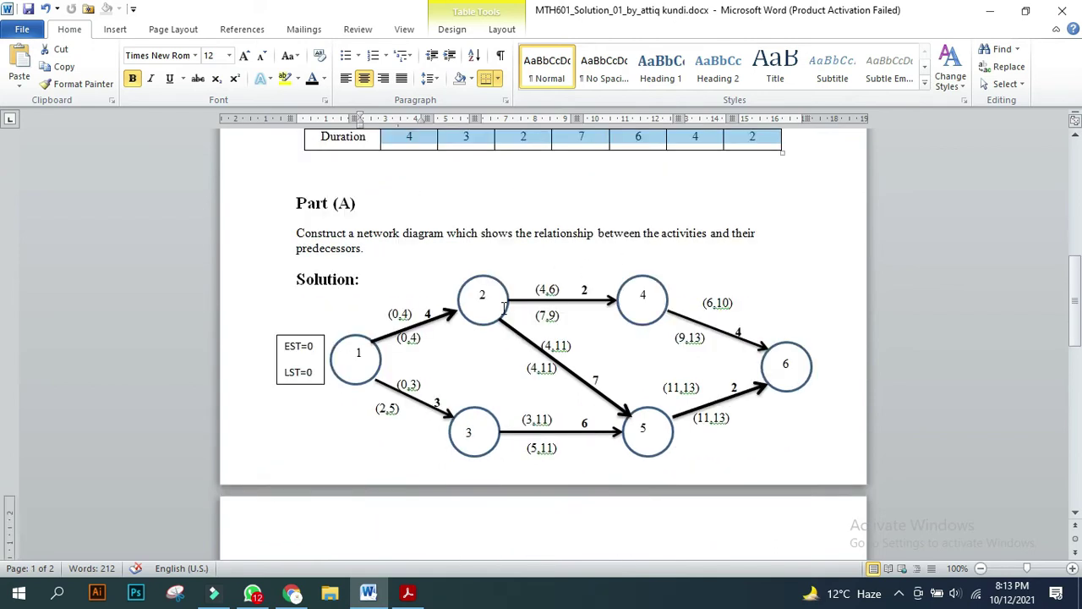
scroll(505, 307, "down", 5)
scroll(437, 307, "down", 3)
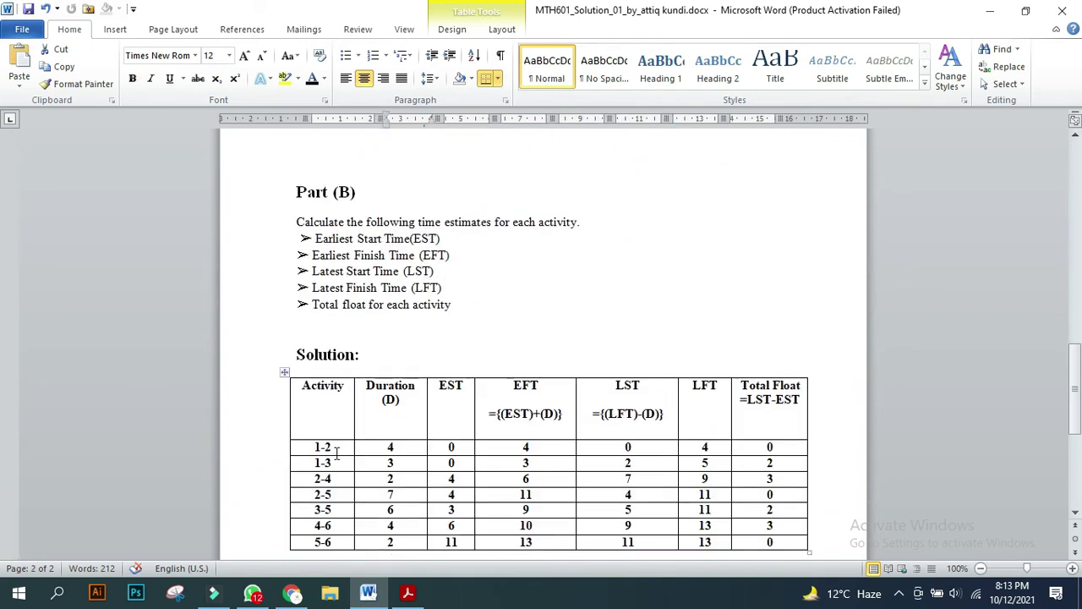
left_click_drag(336, 454, 352, 542)
scroll(440, 418, "down", 3)
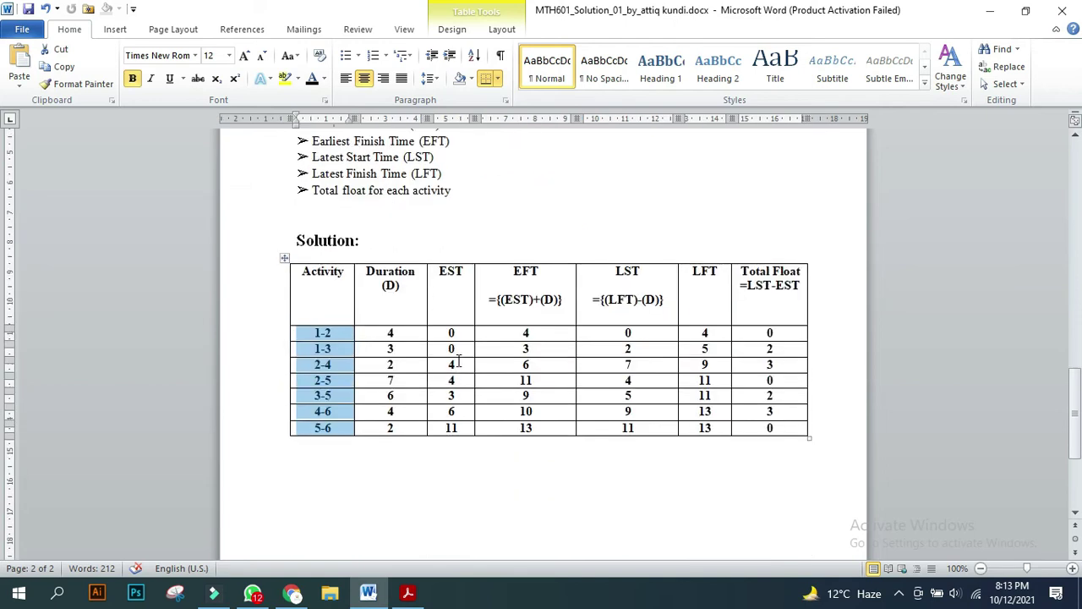
left_click_drag(464, 332, 463, 427)
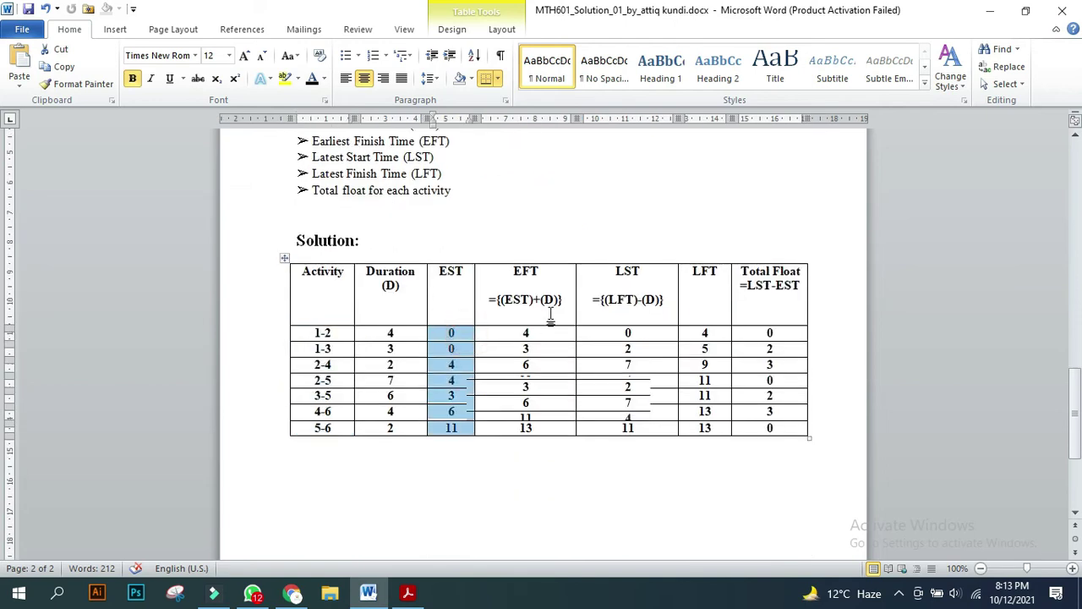
- Return to the Part (A) diagram and select the upper (0,4) label on arrow 1-2
scroll(551, 312, "up", 10)
scroll(551, 313, "up", 1)
left_click_drag(390, 201, 398, 203)
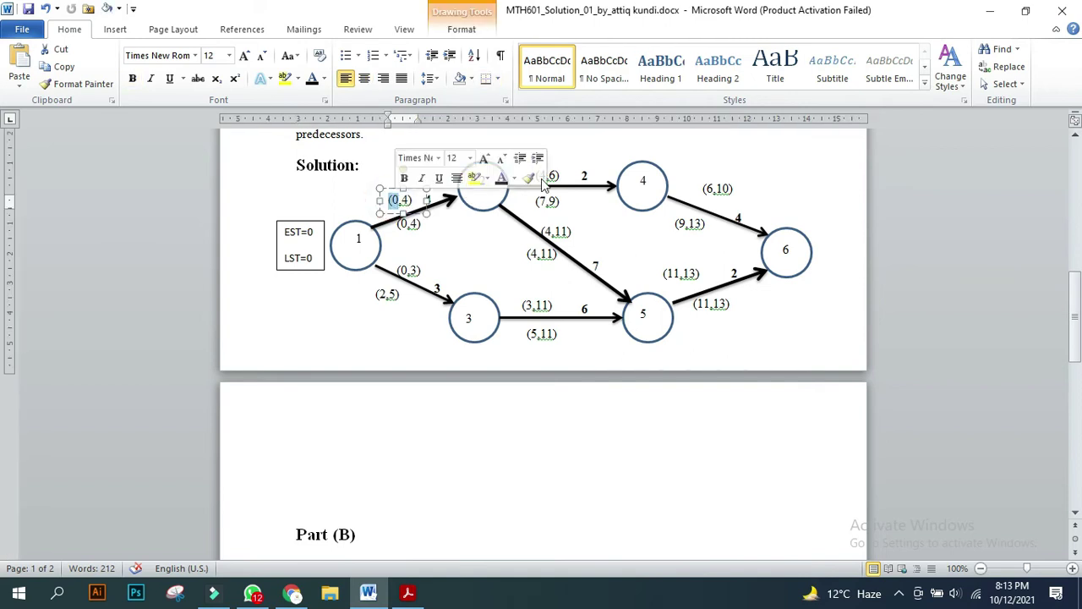
- Check the (0,4), (4,6) and (6,10) labels on arrows 1-2, 2-4 and 4-6, then scroll down
left_click(585, 206)
left_click(410, 203)
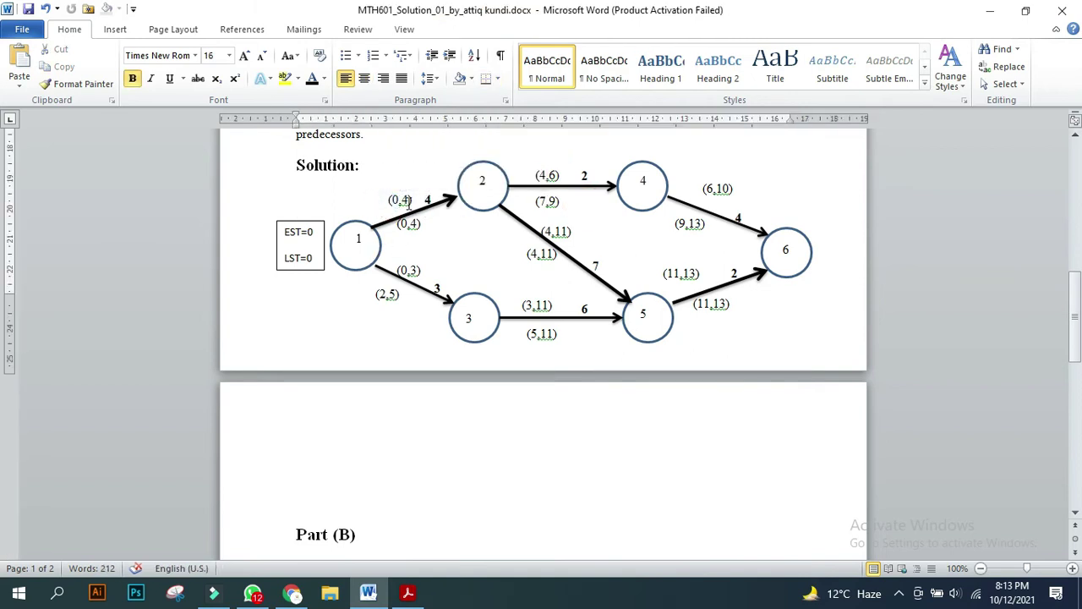
double_click(397, 200)
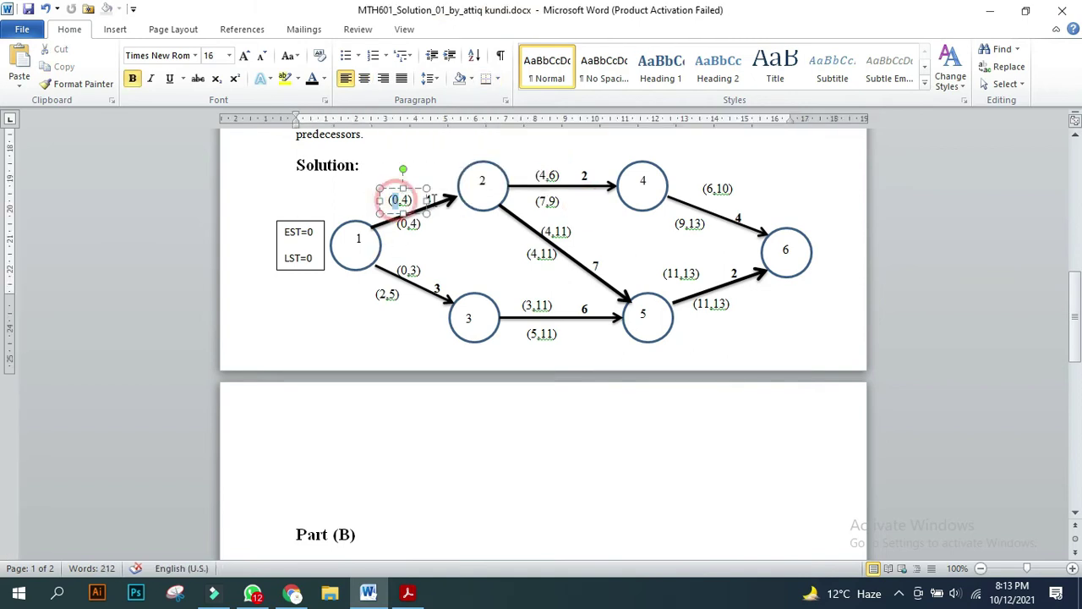
left_click(603, 205)
left_click(548, 173)
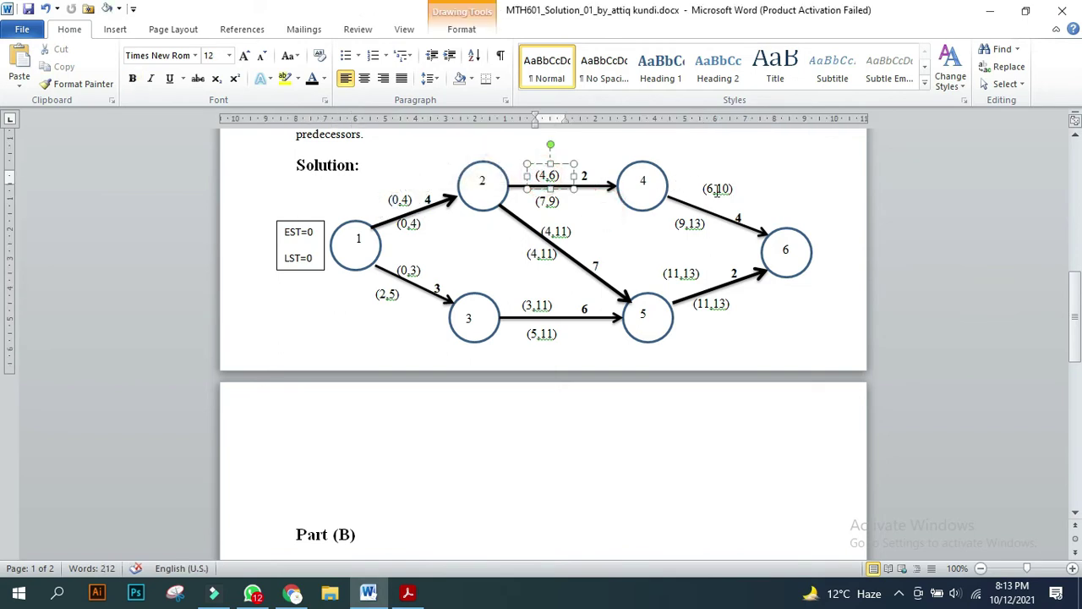
left_click(716, 188)
scroll(560, 290, "down", 4)
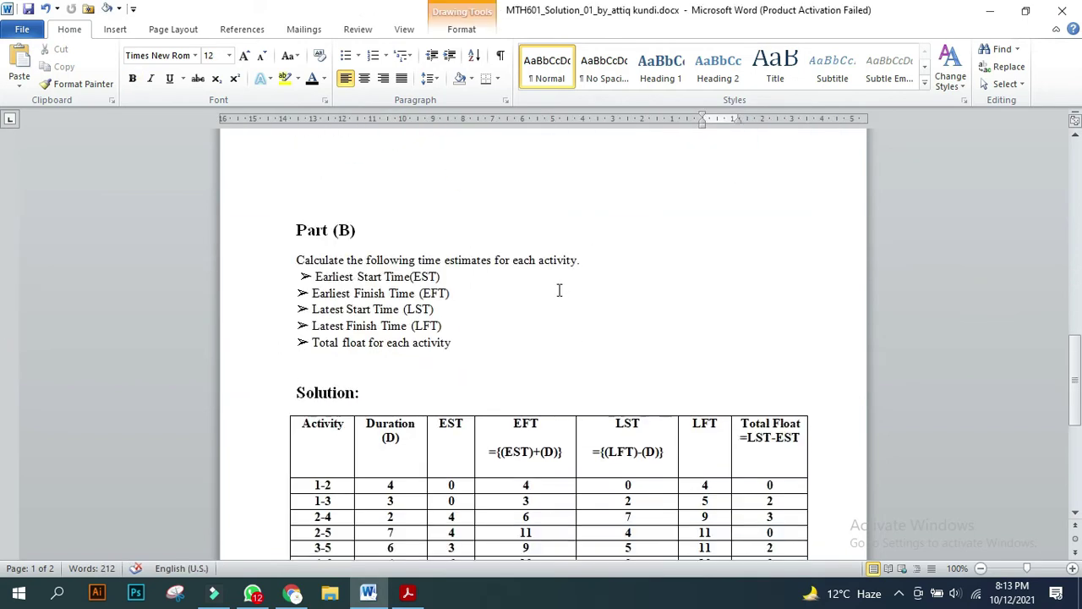
scroll(494, 326, "down", 2)
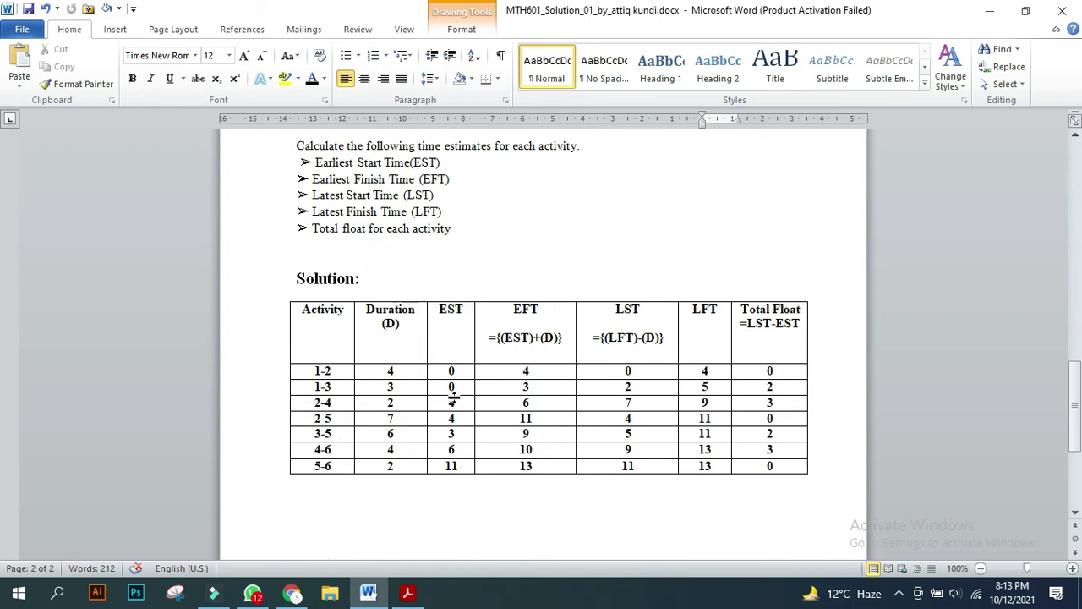
left_click_drag(464, 370, 457, 490)
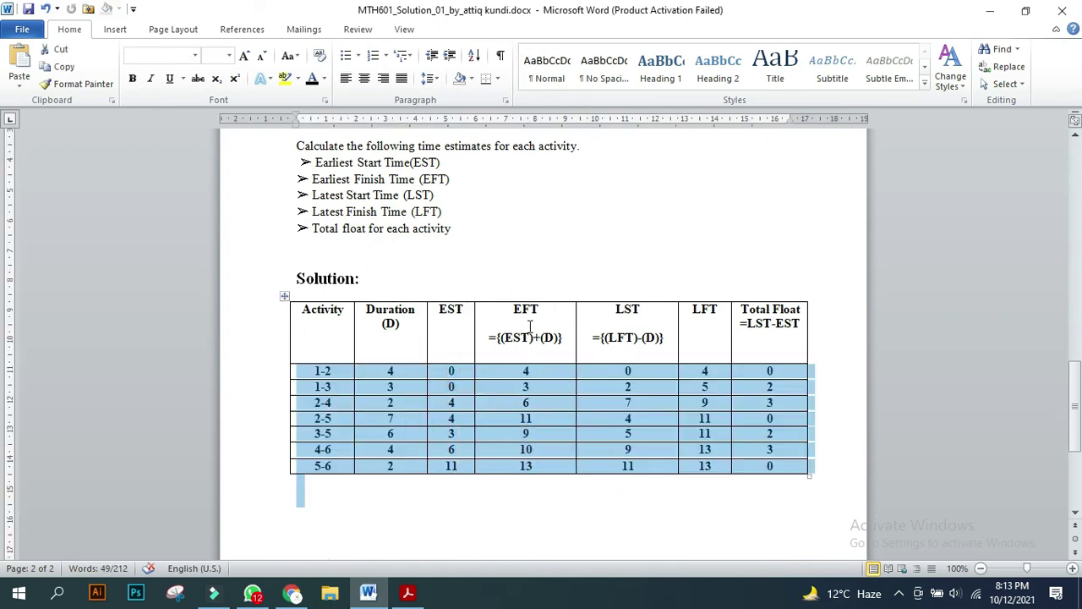
left_click(540, 372)
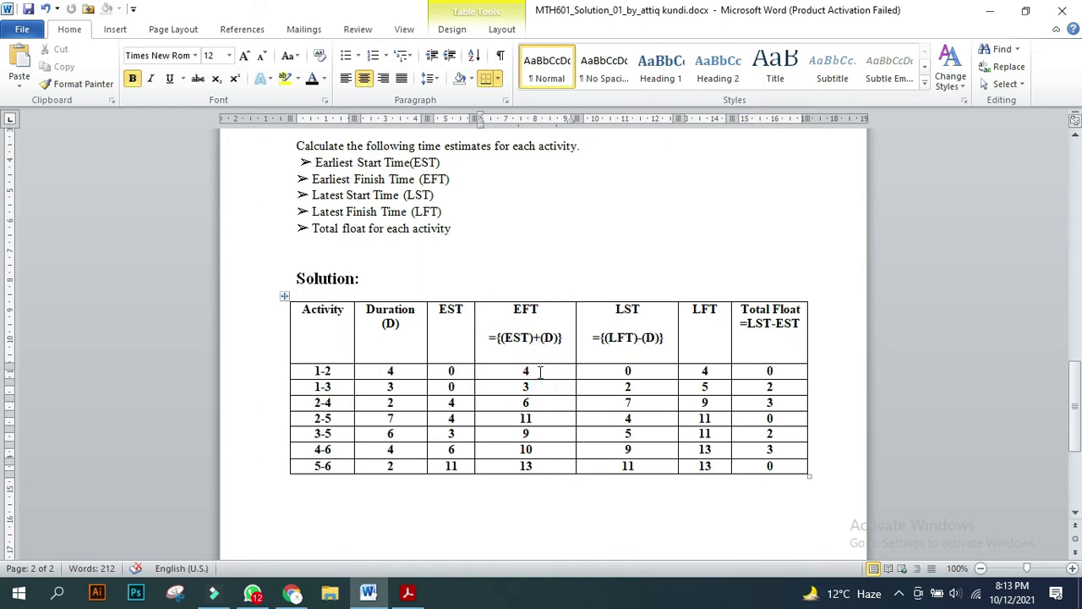
mouse_move(542, 373)
left_mouse_down()
mouse_move(569, 337)
mouse_move(511, 341)
left_mouse_up()
left_click(555, 340)
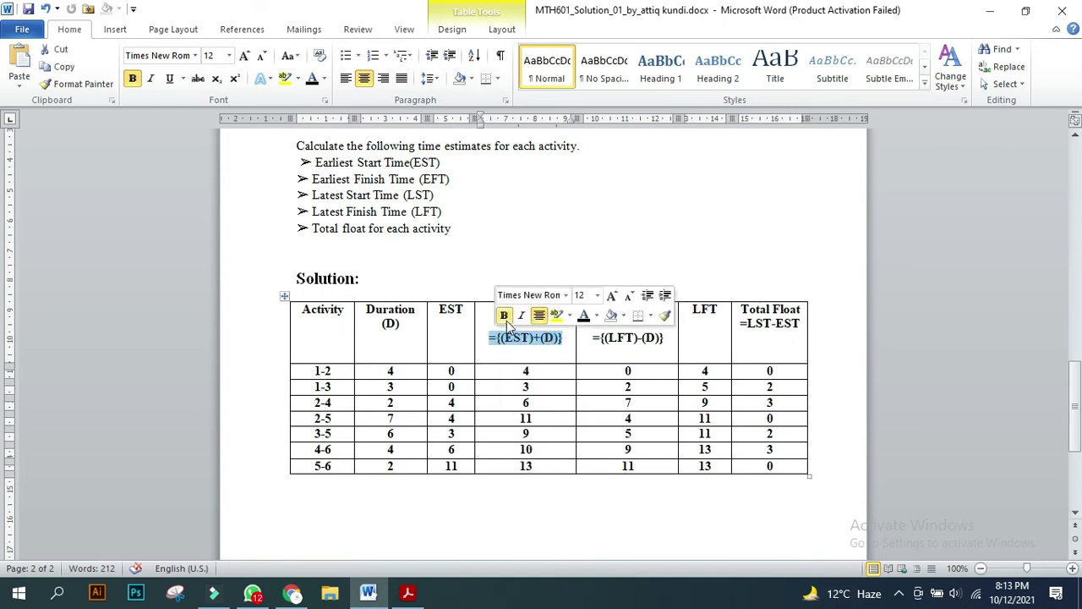
left_click(548, 339)
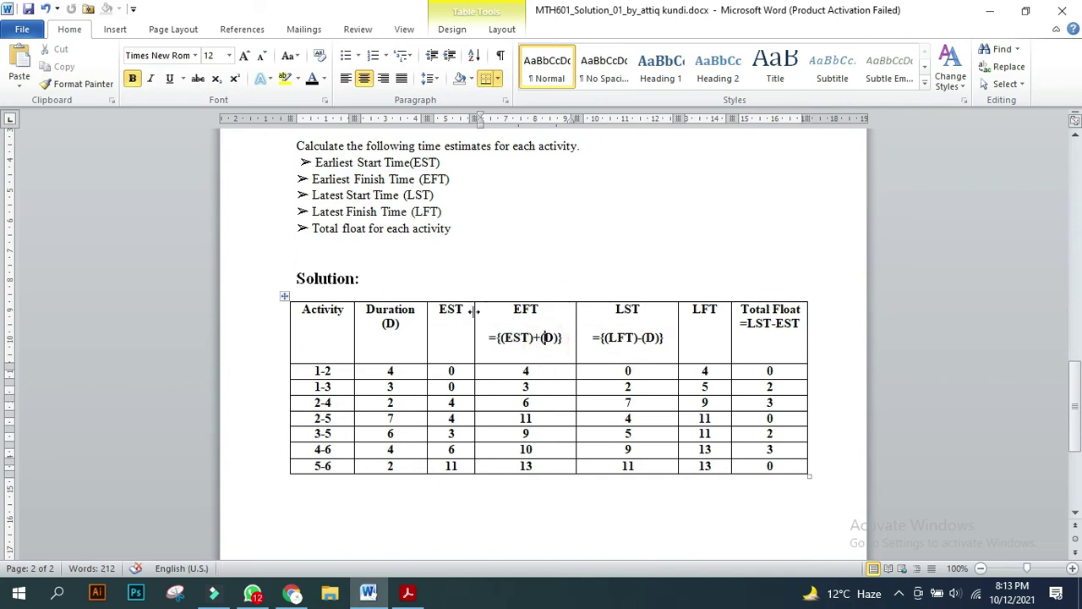
left_click_drag(469, 311, 439, 310)
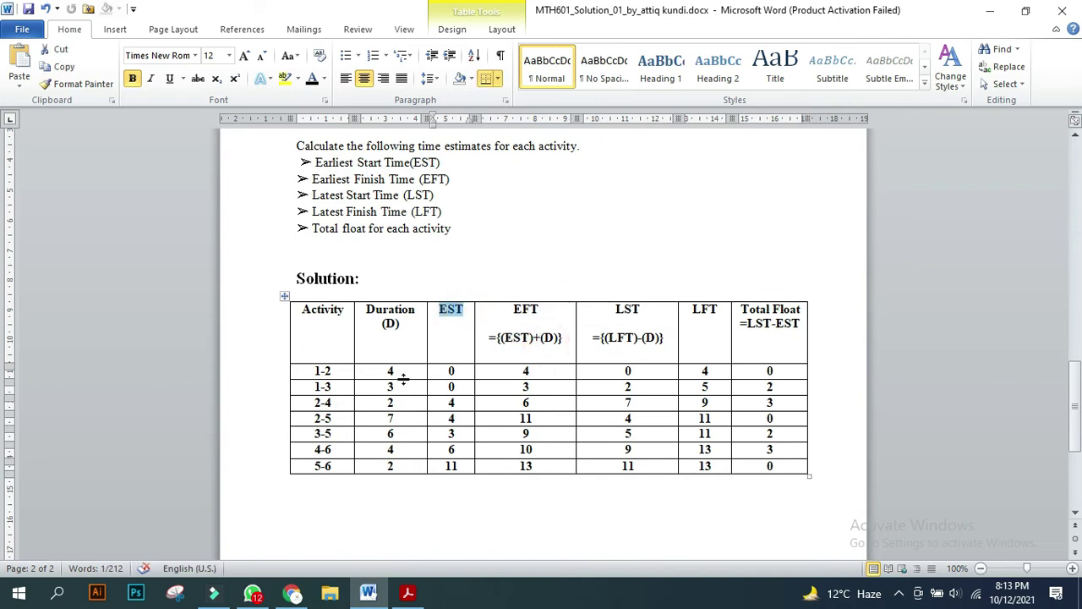
double_click(405, 375)
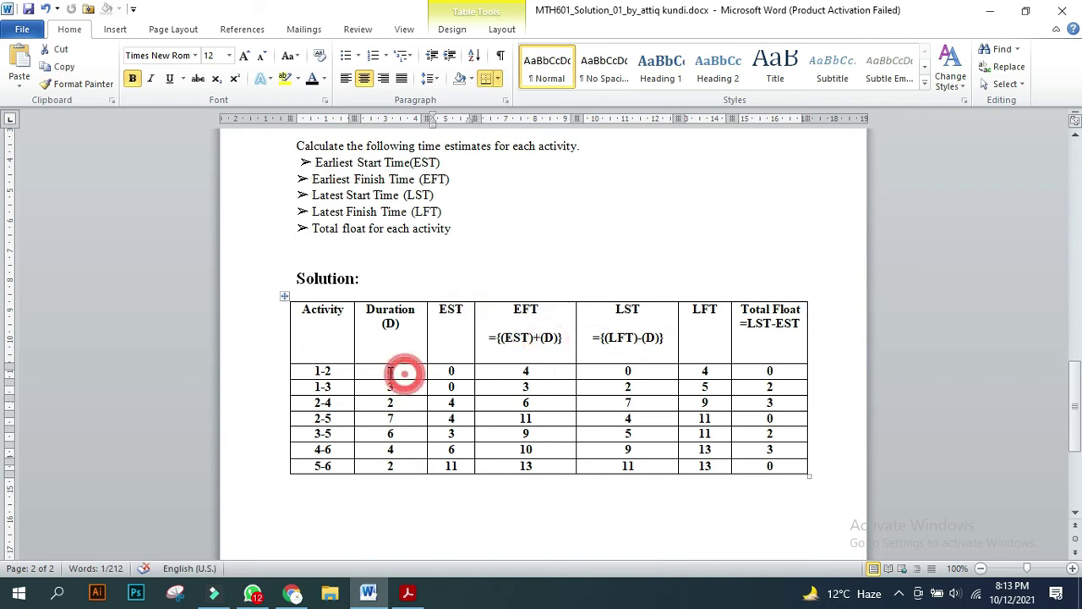
left_click(517, 375)
left_click(525, 310)
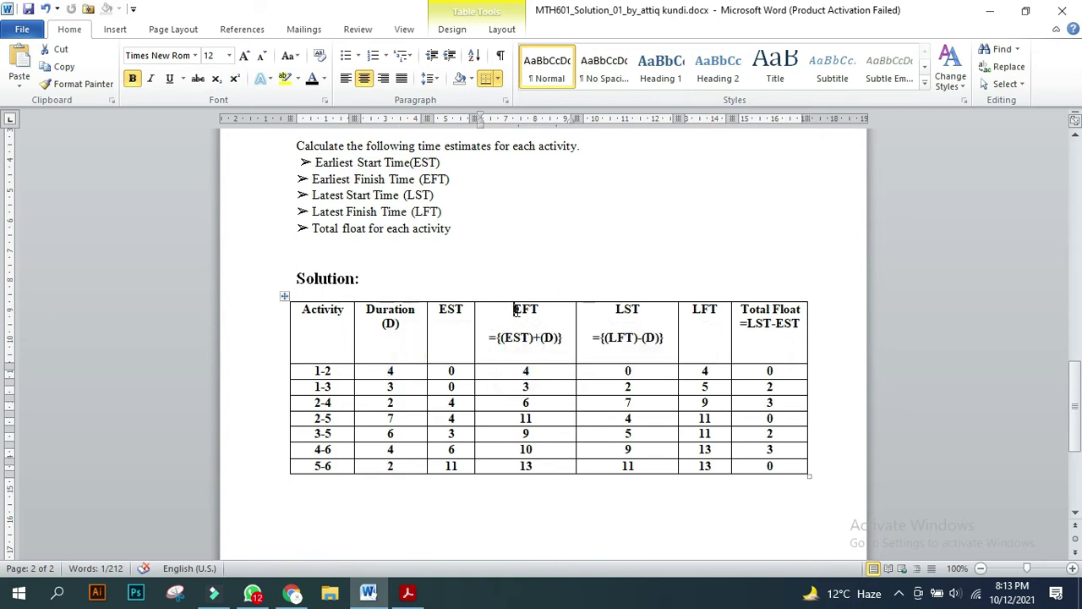
double_click(529, 310)
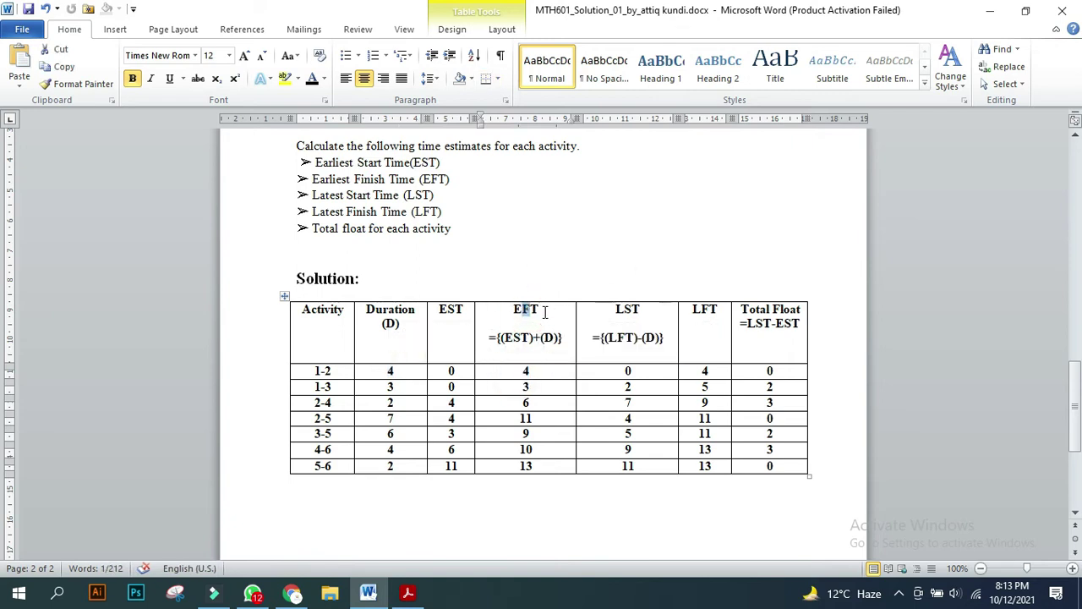
left_click_drag(562, 339, 492, 340)
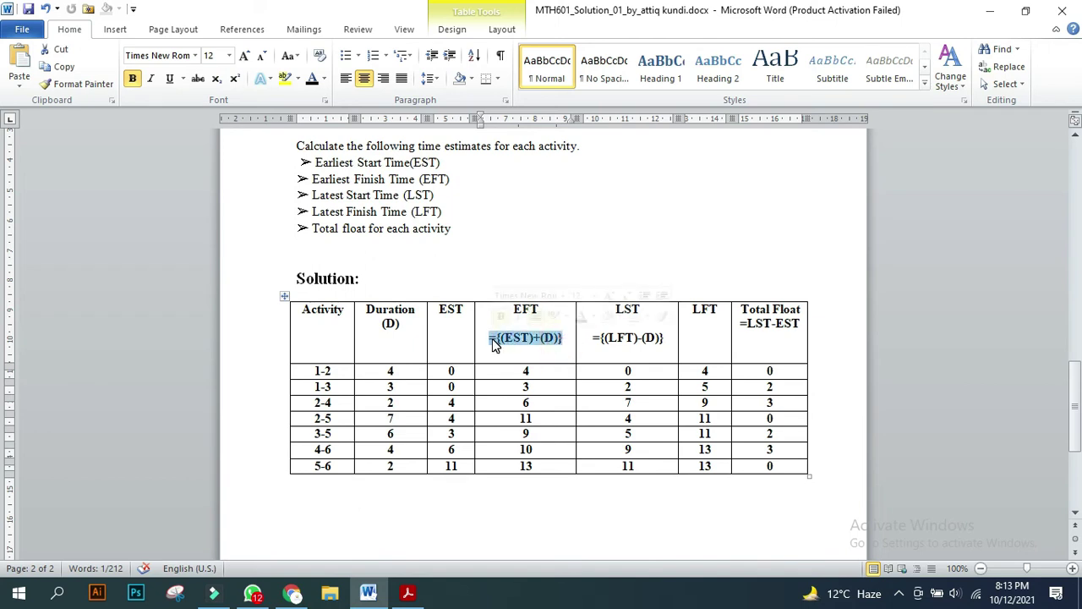
left_click(535, 372)
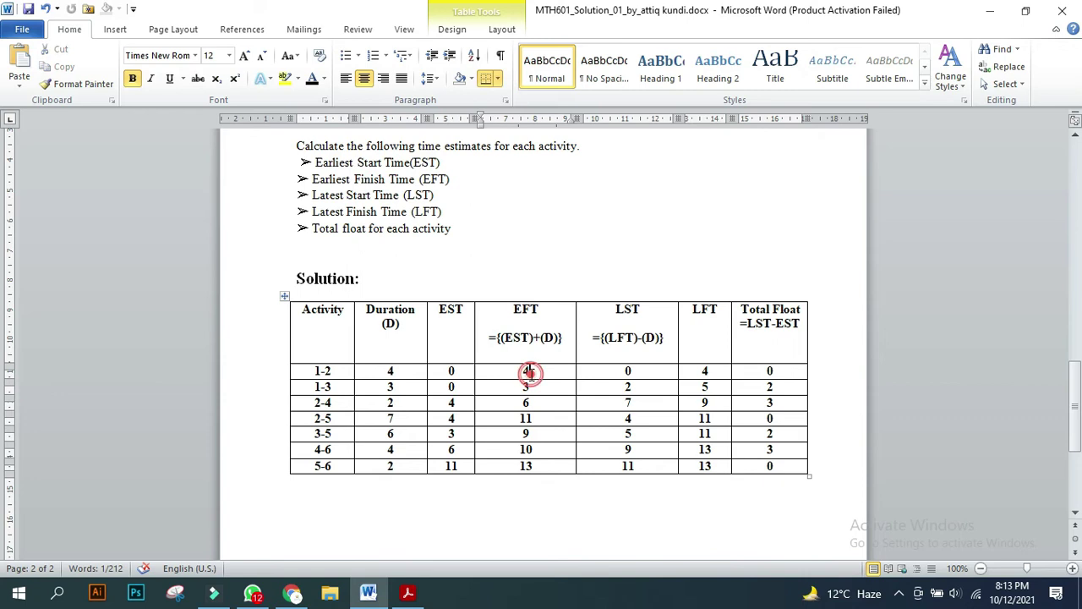
mouse_move(385, 372)
left_mouse_down()
mouse_move(452, 372)
mouse_move(451, 386)
left_mouse_up()
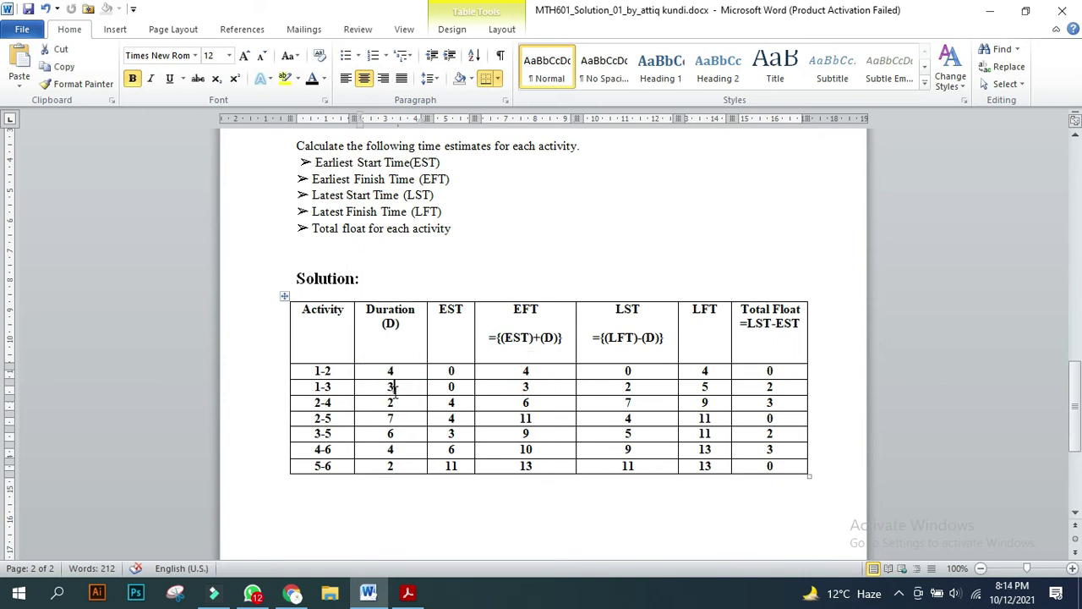
left_click_drag(384, 403, 451, 419)
left_click_drag(385, 434, 452, 434)
mouse_move(391, 450)
left_mouse_down()
mouse_move(452, 450)
mouse_move(452, 466)
left_mouse_up()
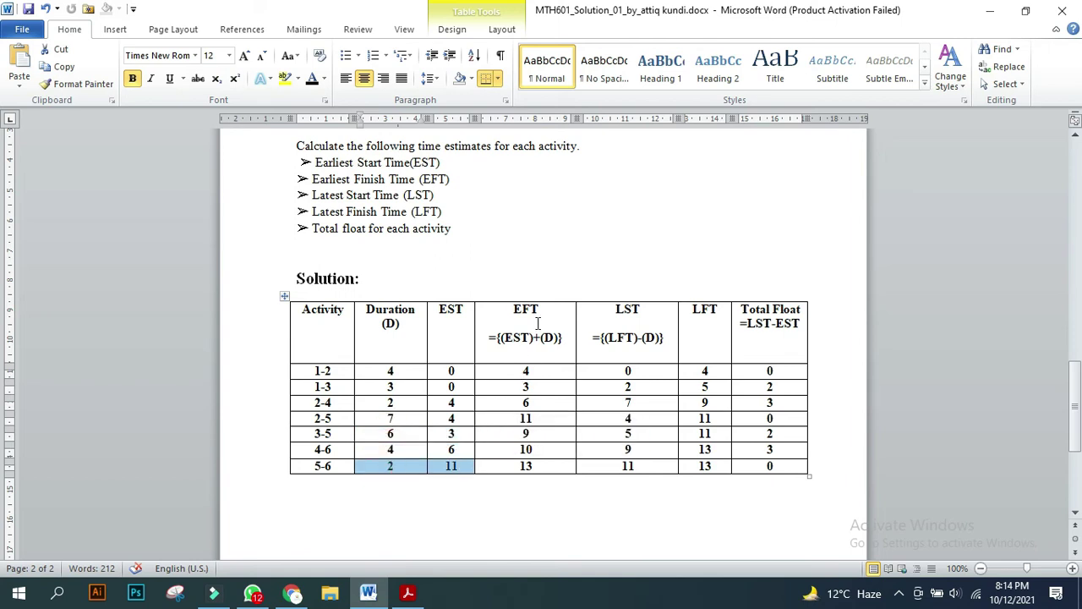
left_click_drag(541, 317, 550, 461)
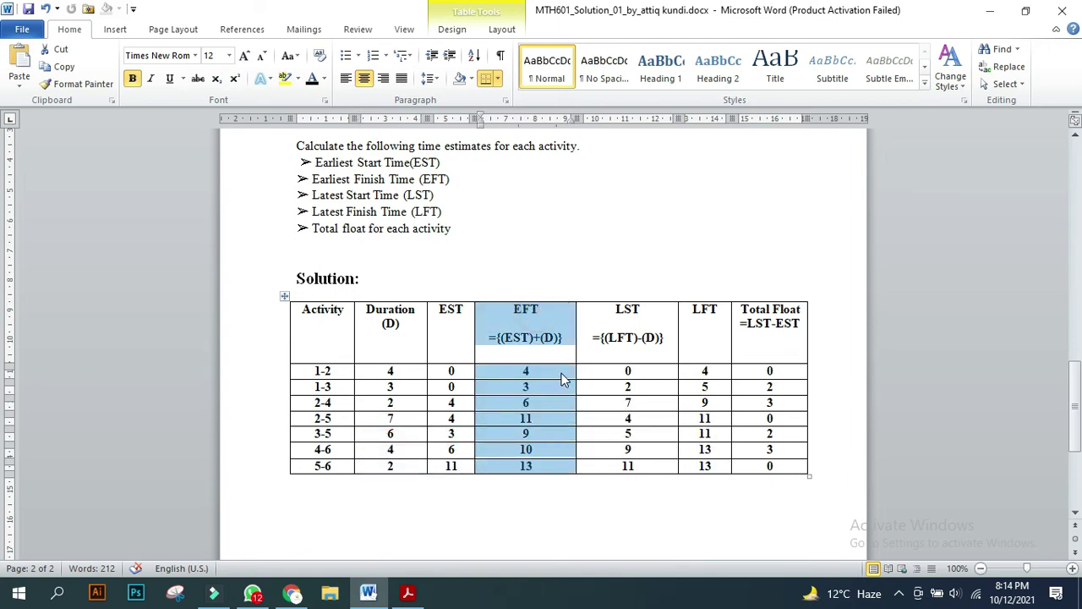
left_click_drag(650, 322, 647, 466)
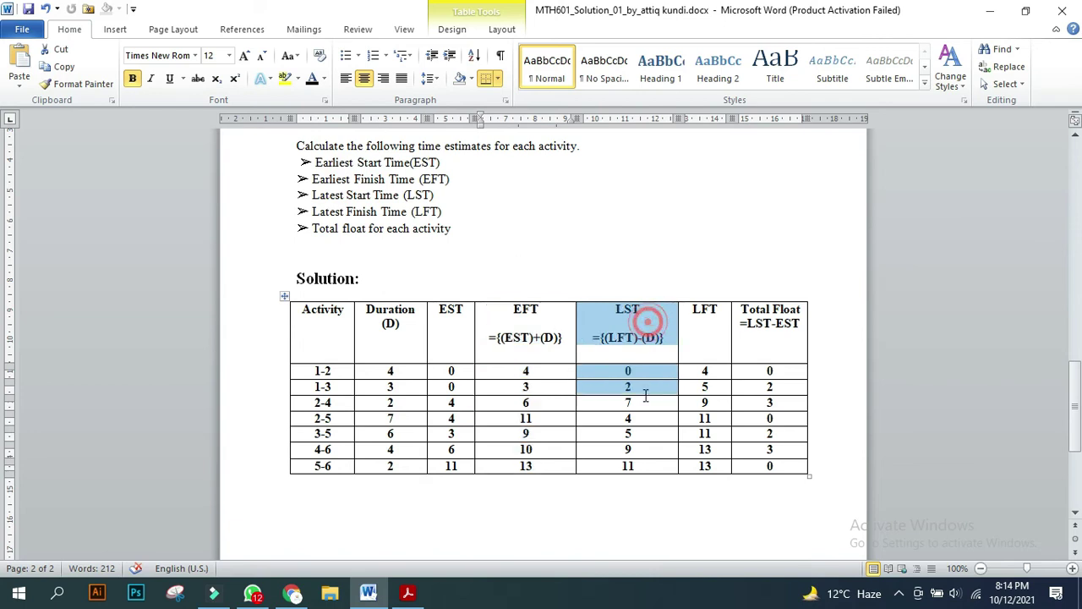
left_click_drag(312, 196, 434, 195)
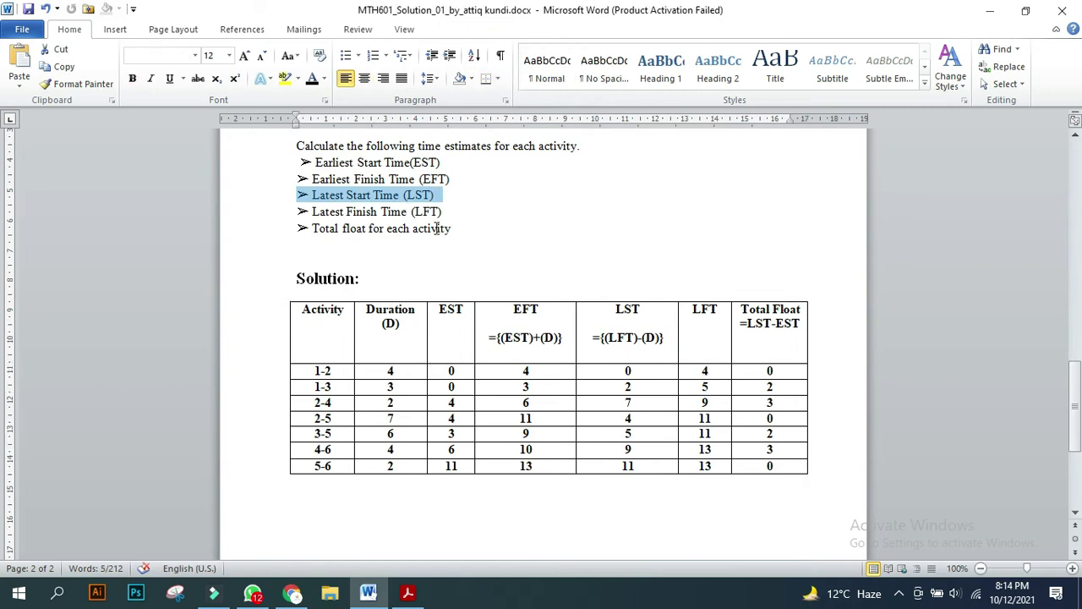
left_click_drag(316, 370, 356, 389)
- Check the diagram's (0,4), (4,11) and (7,9) time labels
scroll(585, 373, "up", 4)
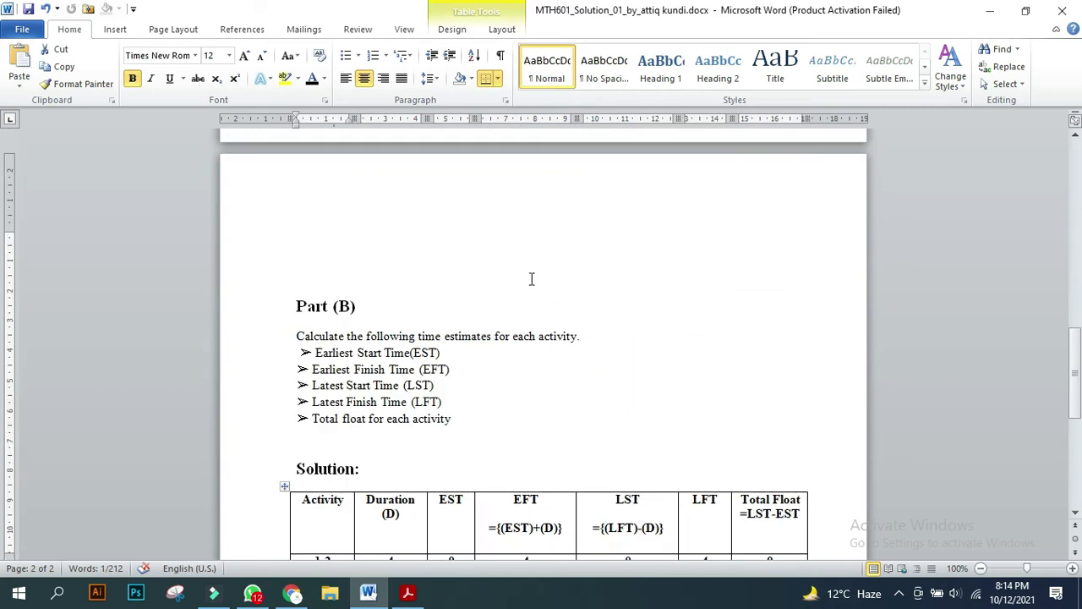
scroll(439, 244, "up", 6)
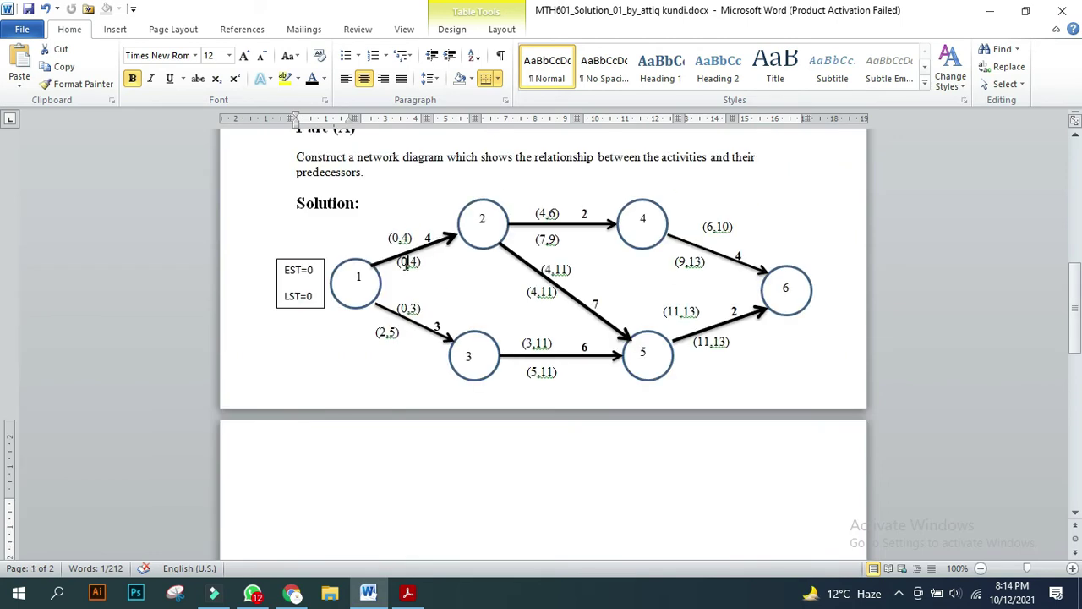
double_click(406, 263)
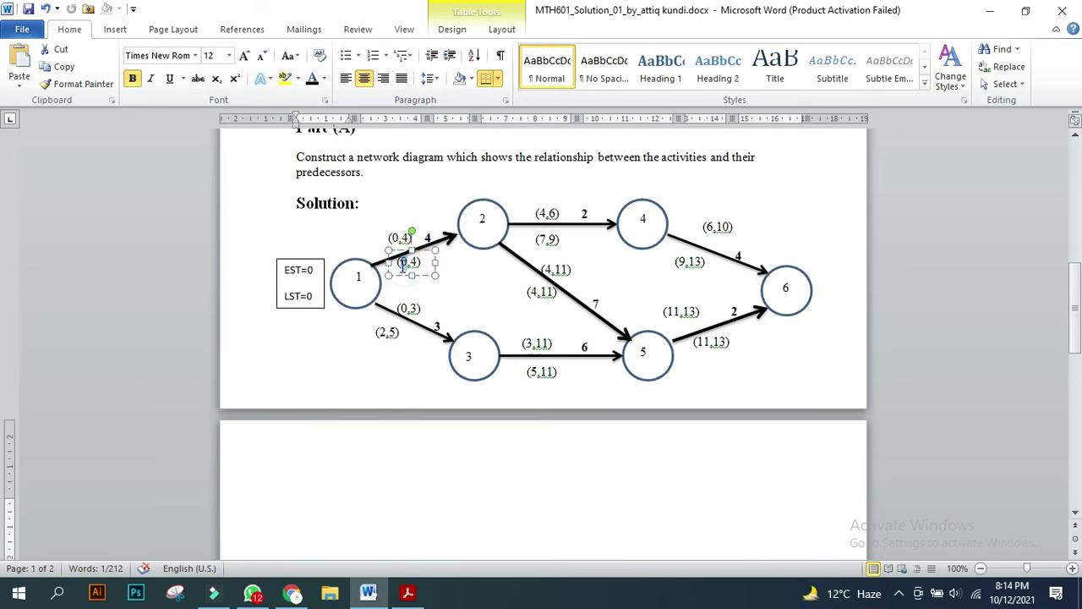
left_click(647, 353)
double_click(536, 292)
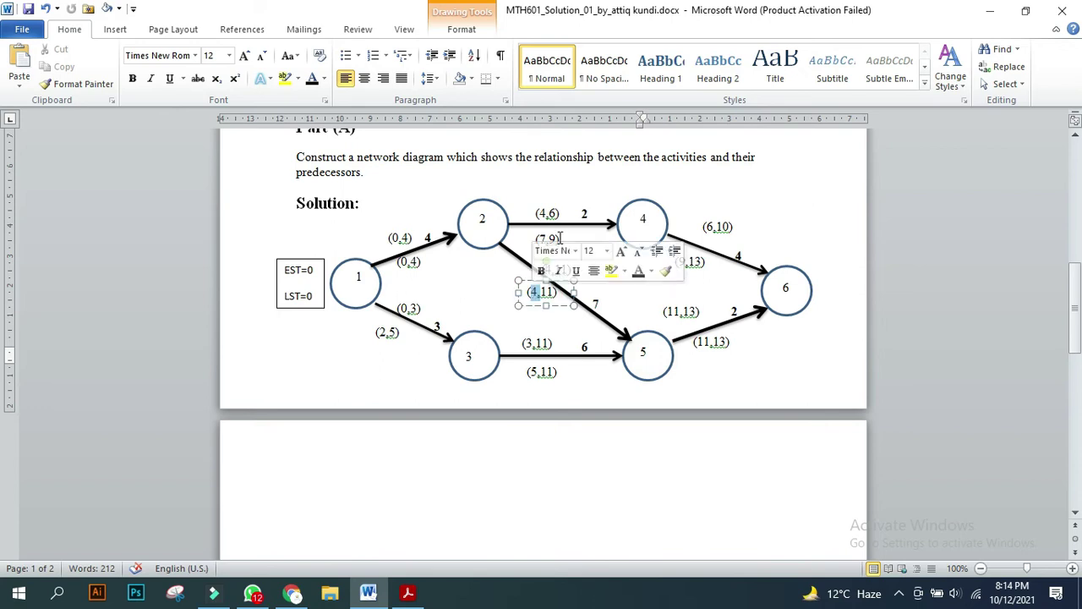
left_click(497, 220)
left_click(546, 241)
- Highlight the LST and LFT columns of the Part (B) table
scroll(677, 274, "down", 6)
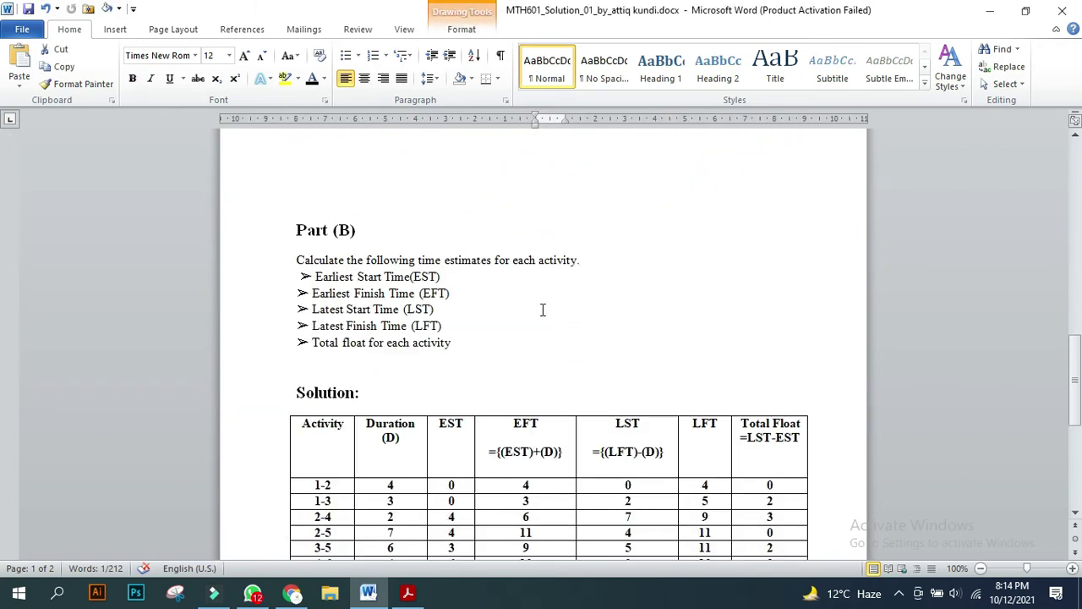
scroll(543, 311, "down", 3)
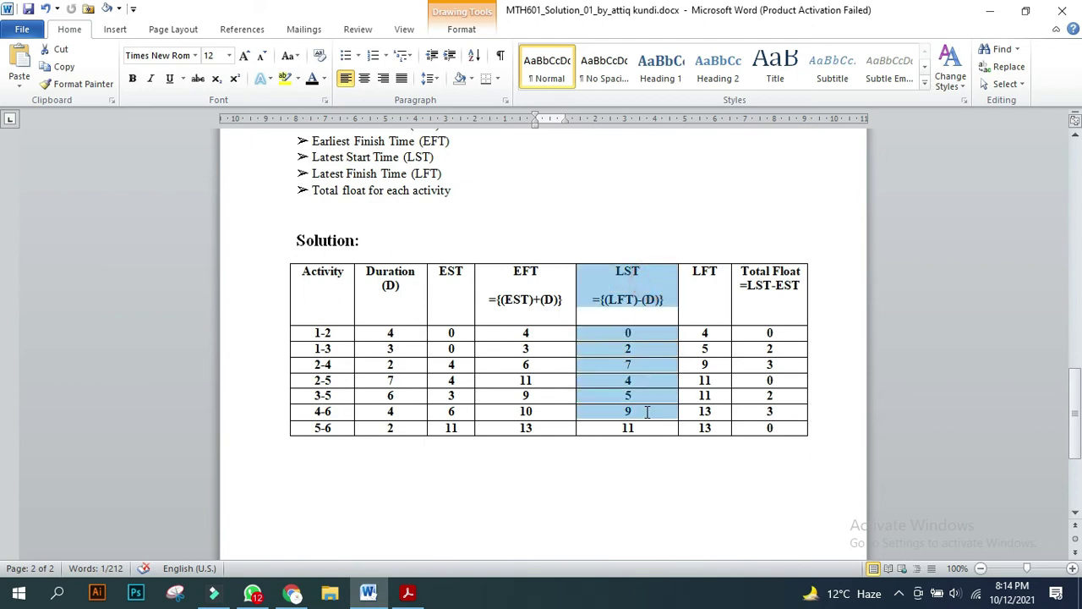
left_click_drag(649, 373, 649, 427)
left_click_drag(705, 288, 708, 429)
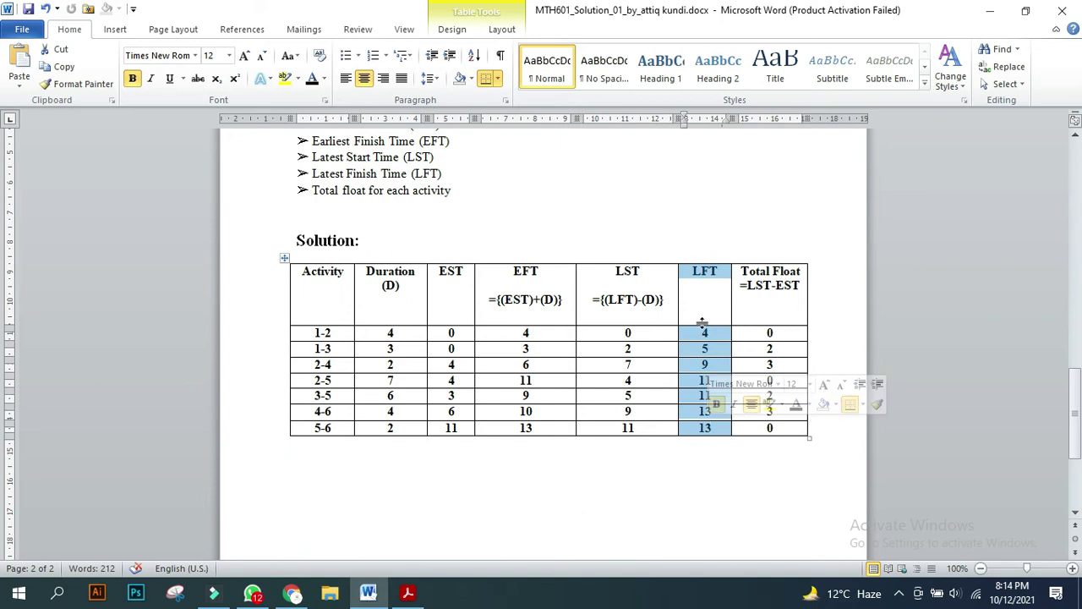
- Recheck the (0,4), (7,9) and (9,13) labels, then scroll down to the Part (B) table
scroll(700, 302, "up", 4)
scroll(698, 302, "up", 3)
scroll(698, 302, "up", 3)
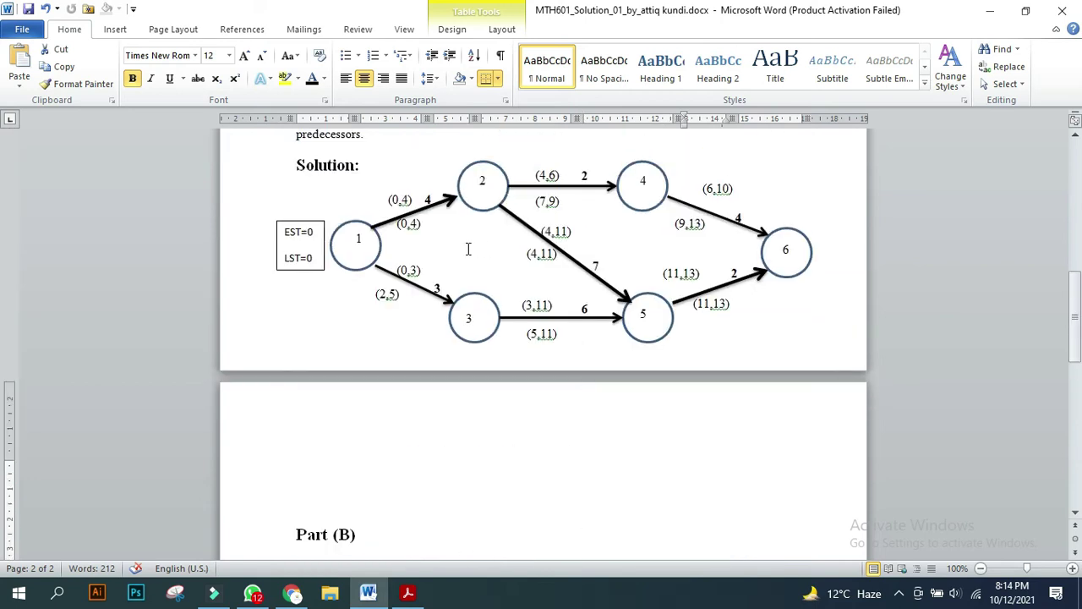
left_click(415, 224)
double_click(552, 201)
left_click(697, 225)
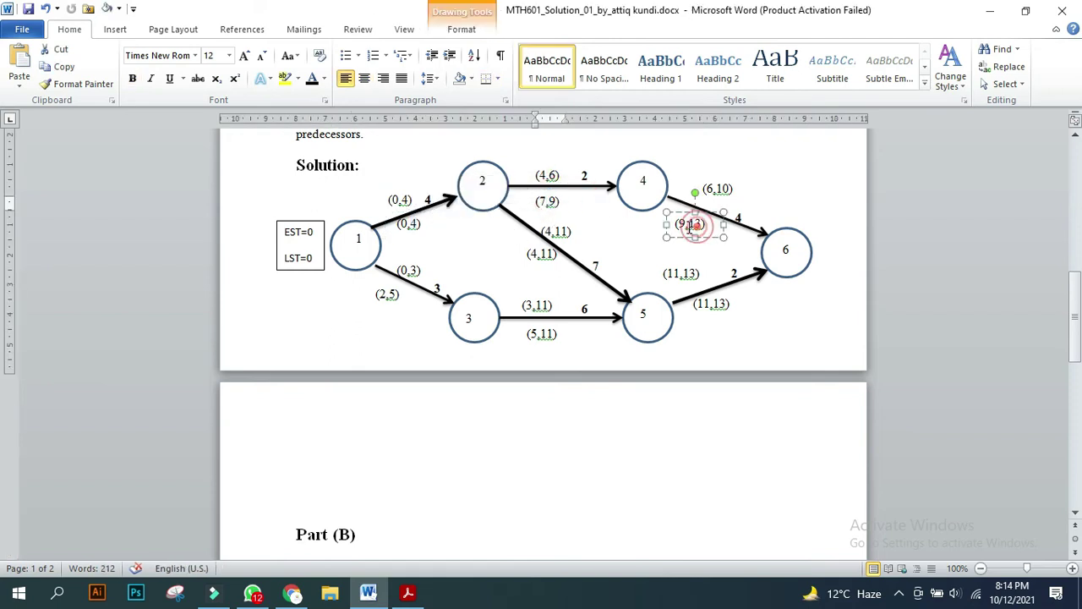
scroll(725, 321, "down", 4)
scroll(725, 326, "down", 4)
scroll(725, 327, "down", 4)
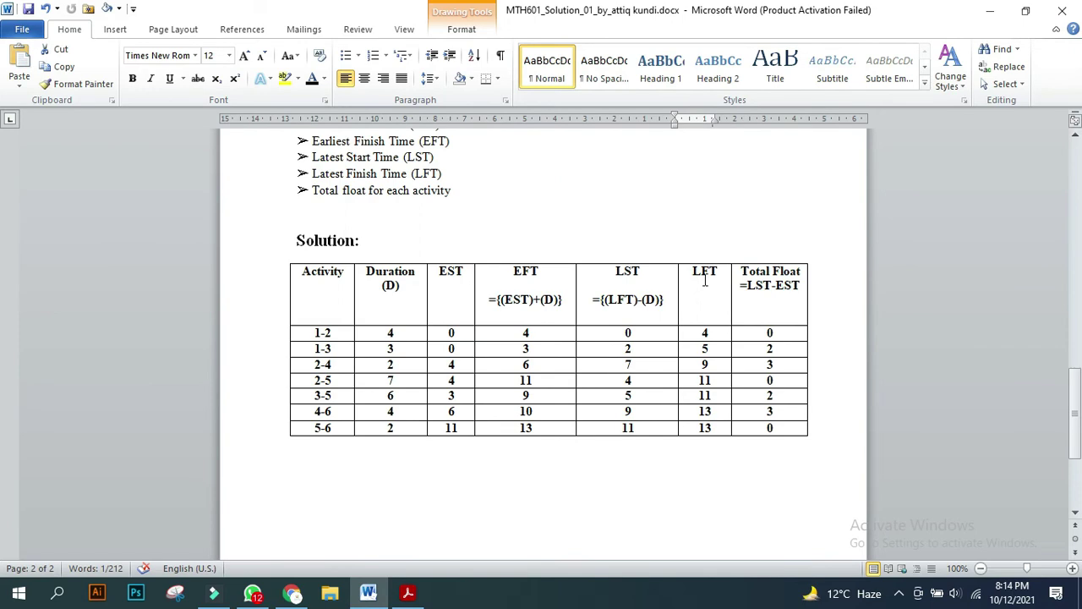
left_click_drag(704, 280, 705, 427)
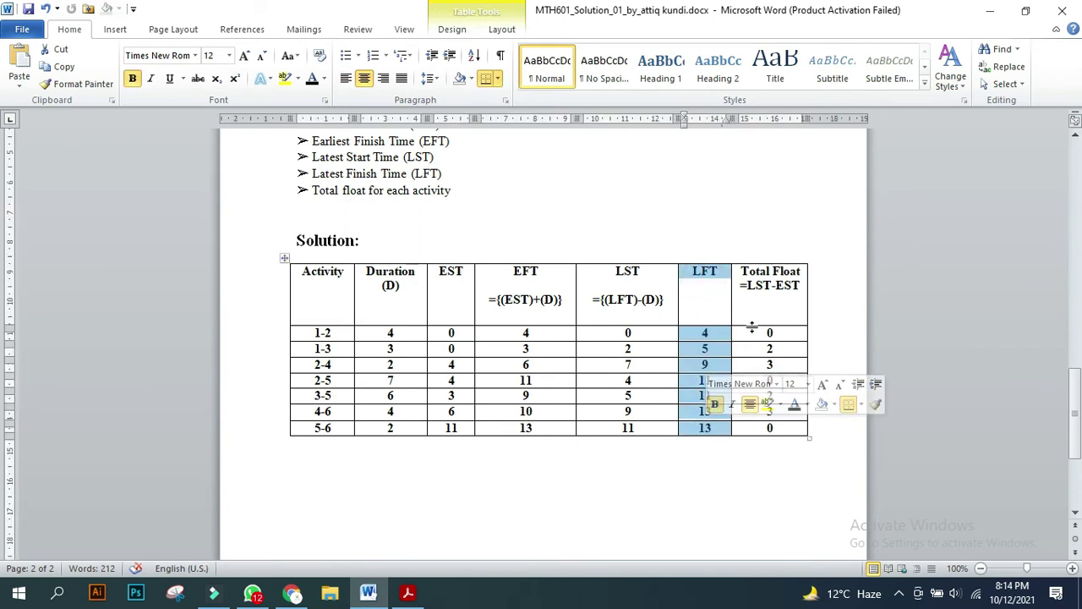
left_click(778, 306)
mouse_move(701, 286)
left_mouse_down()
mouse_move(713, 365)
mouse_move(422, 405)
left_mouse_up()
left_click_drag(355, 425, 354, 427)
left_click_drag(744, 271, 801, 285)
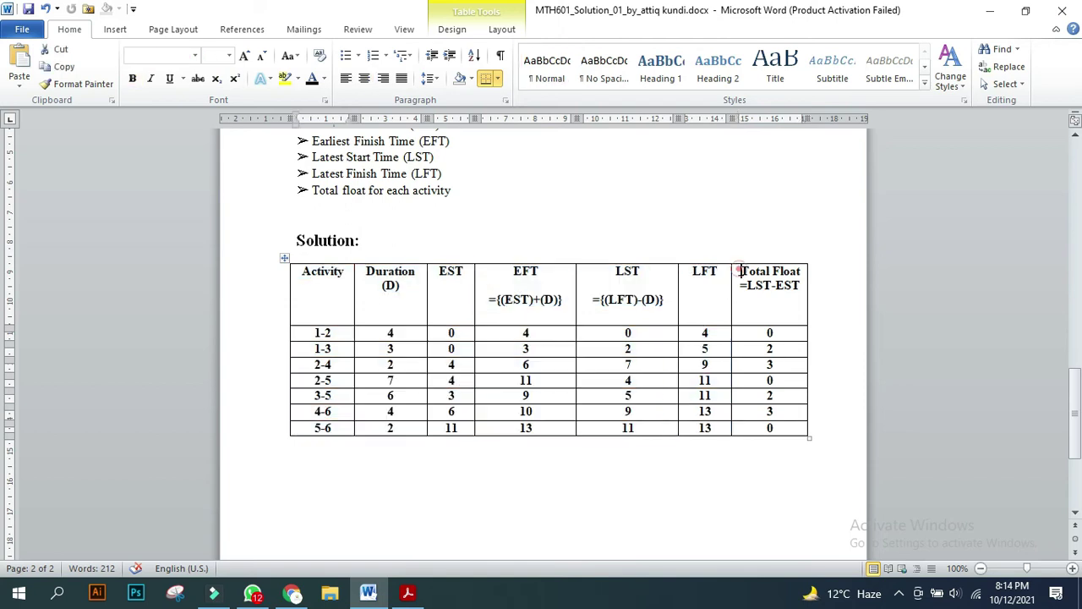
left_click(800, 288)
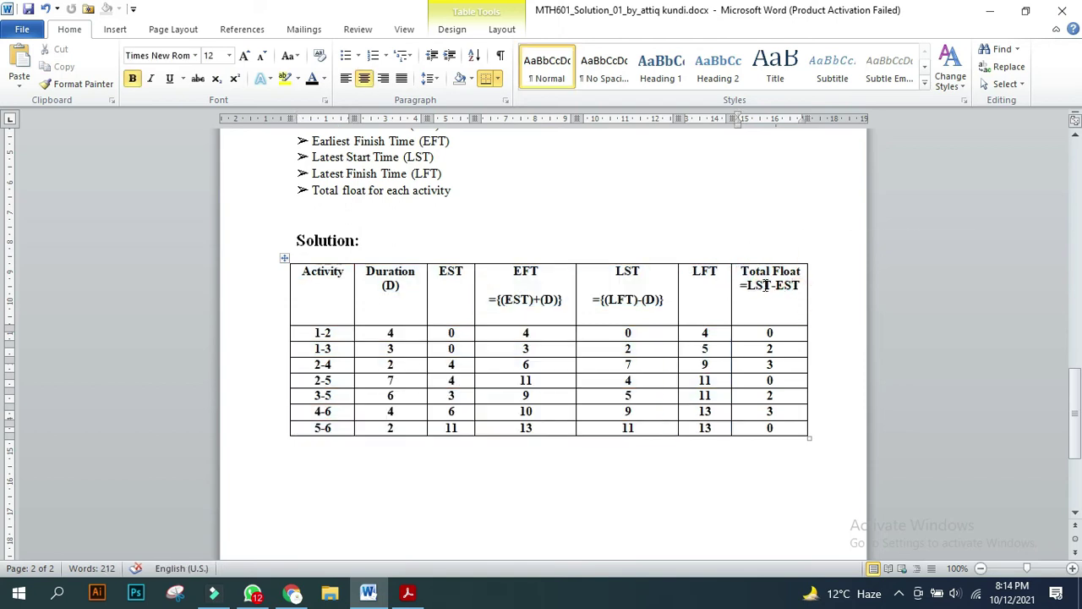
left_click_drag(748, 287, 764, 287)
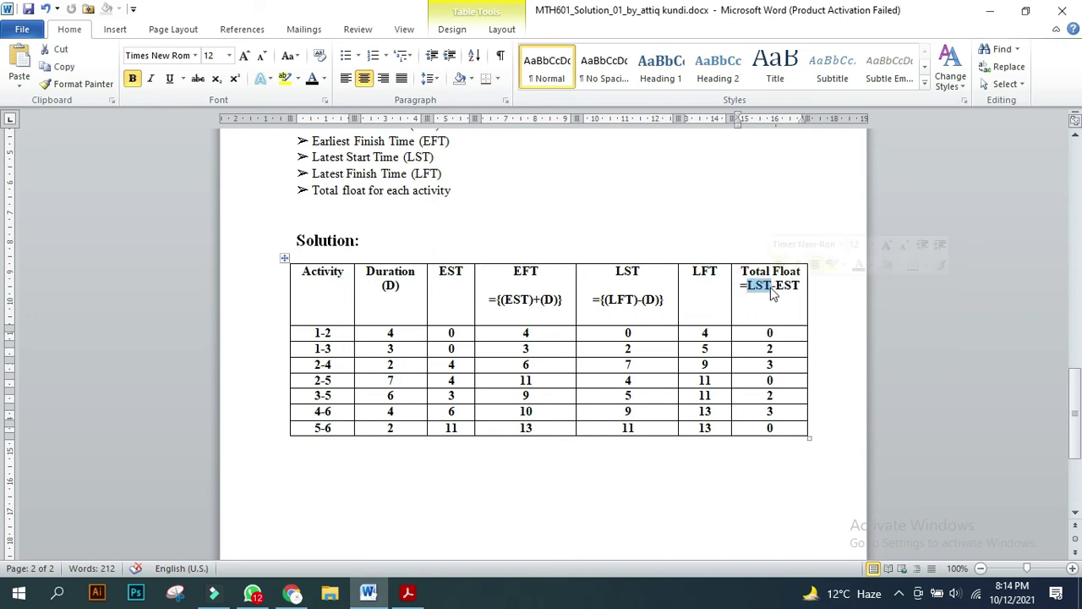
left_click(764, 287)
left_click_drag(776, 286, 800, 287)
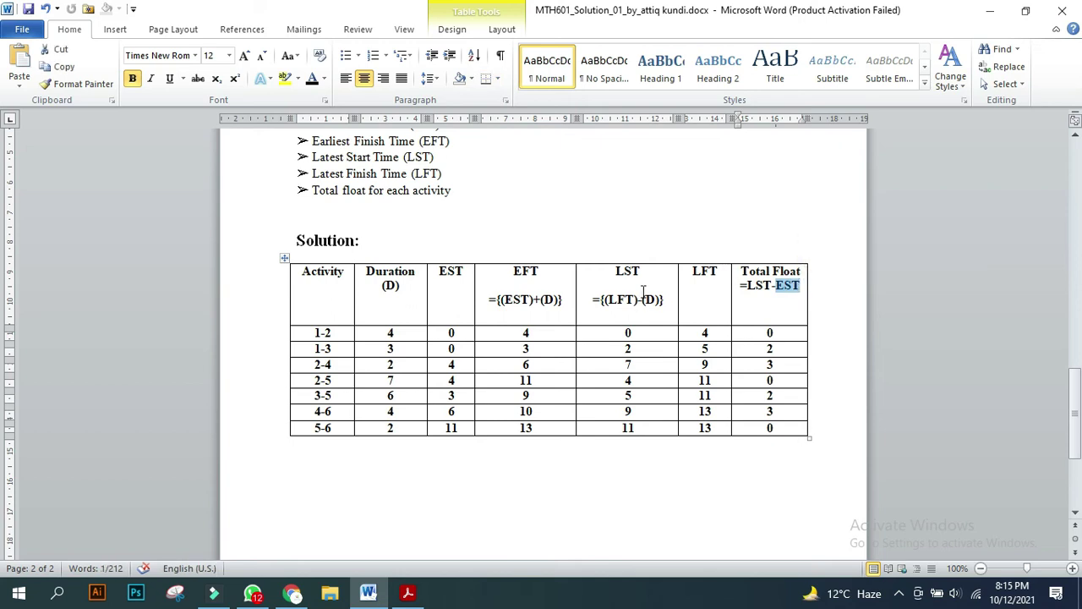
left_click_drag(642, 285, 631, 429)
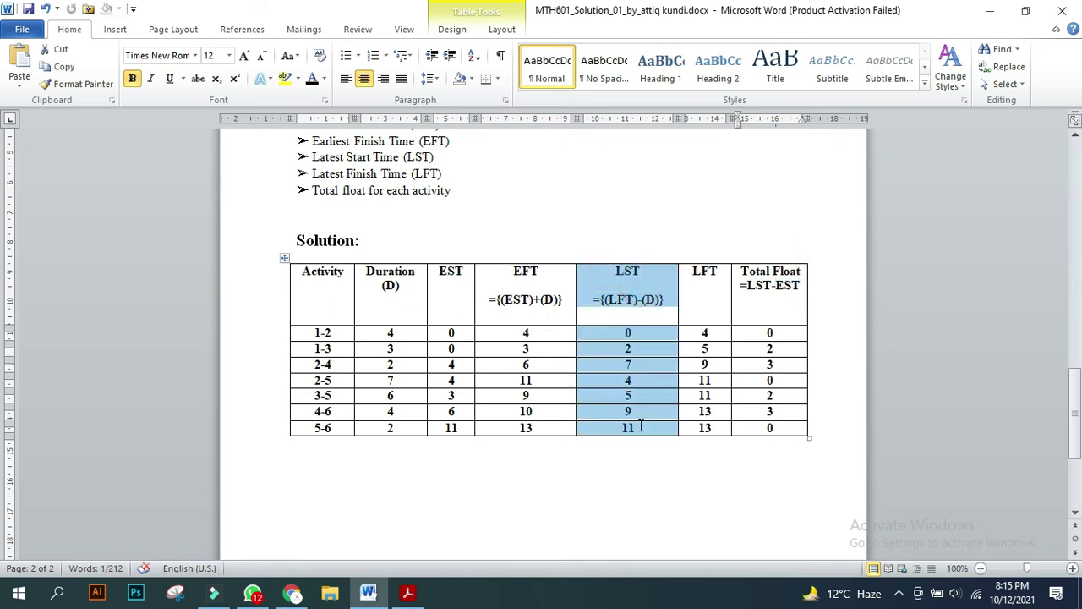
left_click_drag(454, 285, 463, 413)
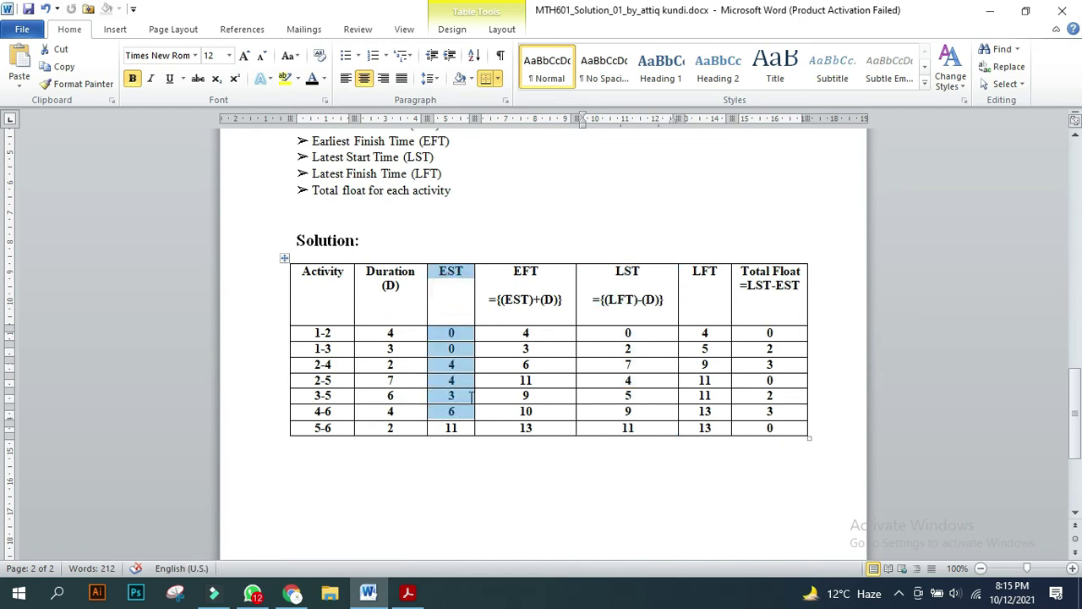
left_click(644, 333)
left_click(460, 332)
double_click(794, 331)
left_click(645, 349)
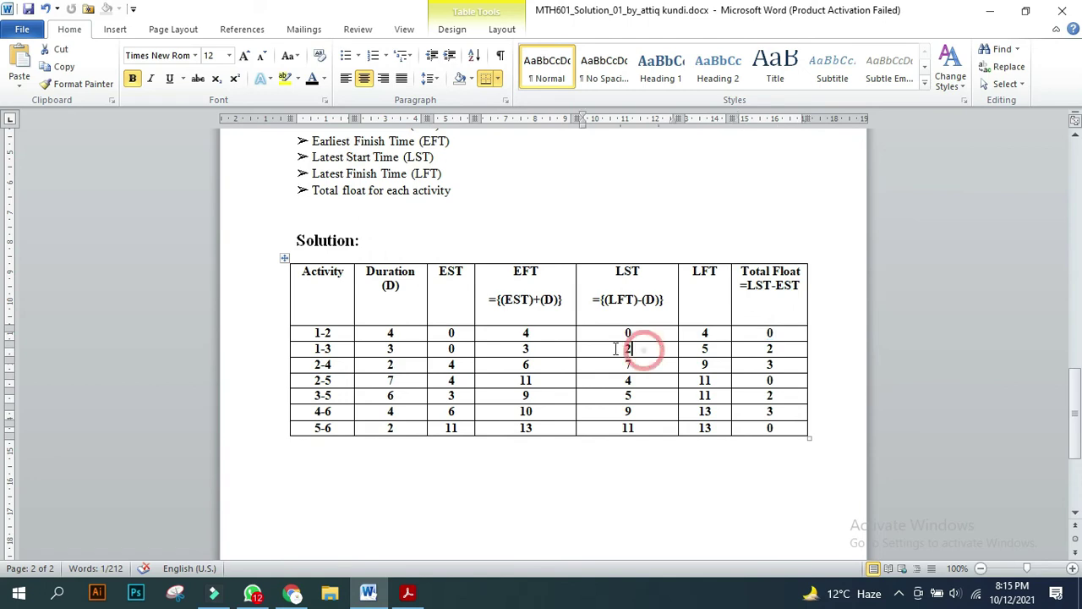
left_click(454, 349)
left_click(771, 360)
left_click(645, 370)
left_click(796, 365)
left_click(770, 380)
left_click(653, 385)
left_click(461, 381)
left_click(768, 381)
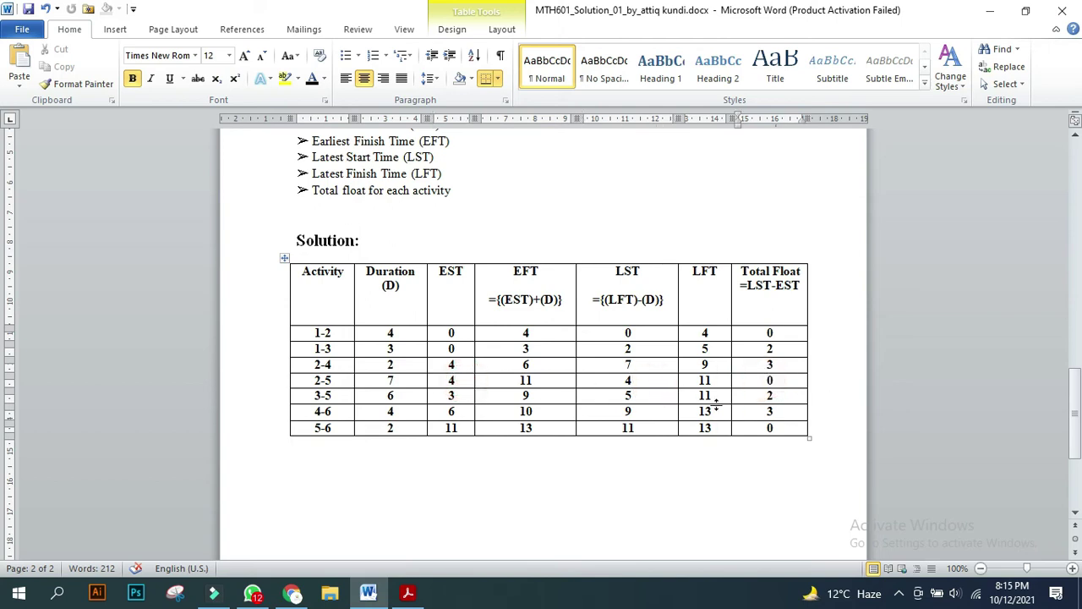
left_click(720, 396)
left_click(708, 401)
left_click(467, 397)
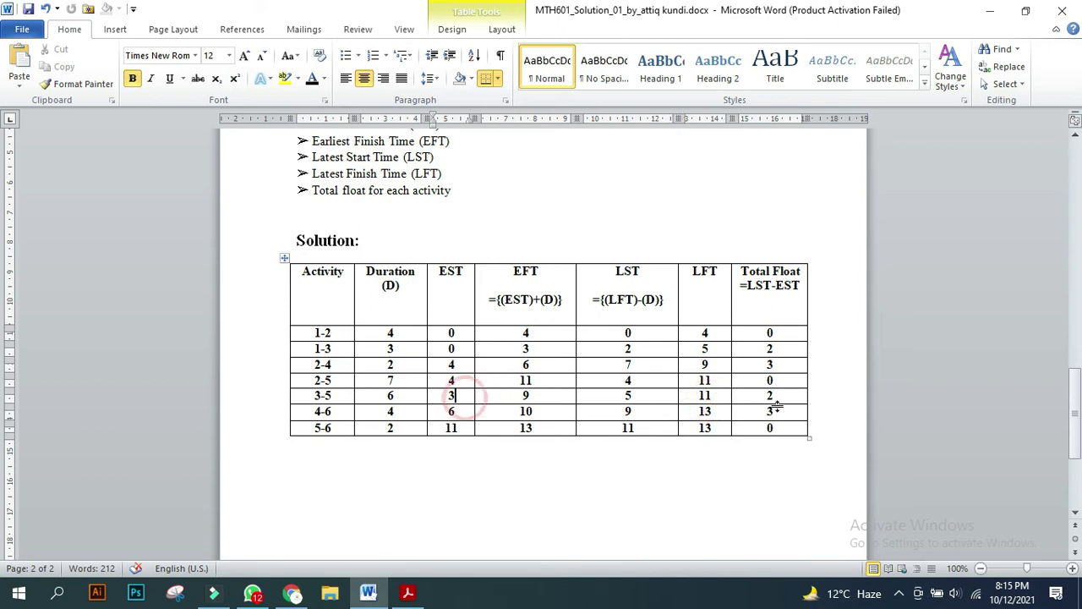
left_click(705, 397)
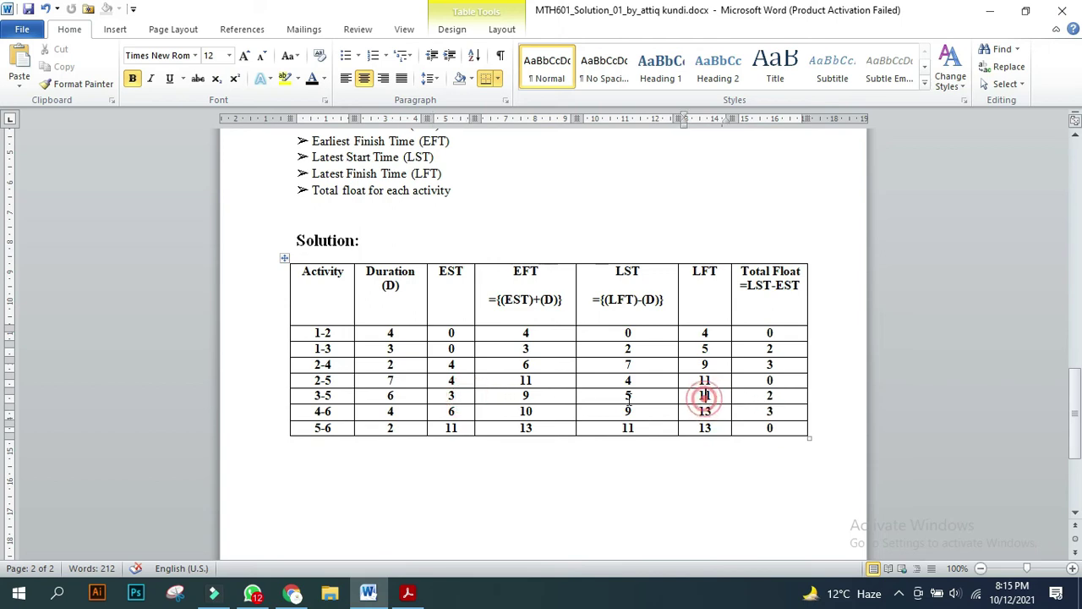
left_click(541, 397)
left_click(782, 403)
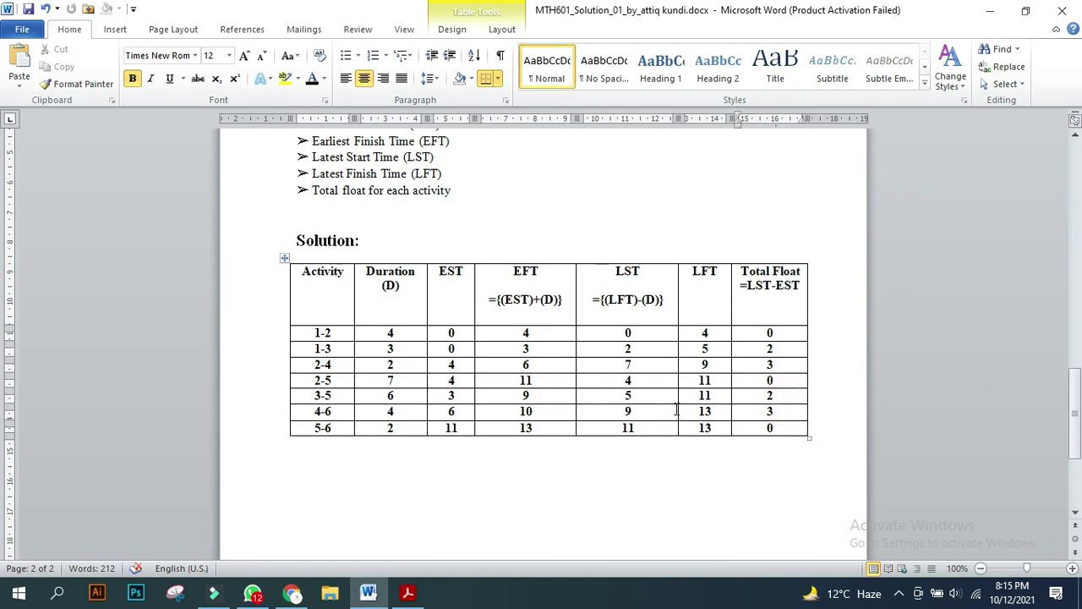
left_click(704, 413)
left_click(551, 415)
left_click(718, 429)
left_click(531, 434)
- Highlight the 0 Total Float values in the Part B table, starting with activity 2-5
left_click(762, 434)
left_click(795, 380)
left_click_drag(796, 380, 759, 385)
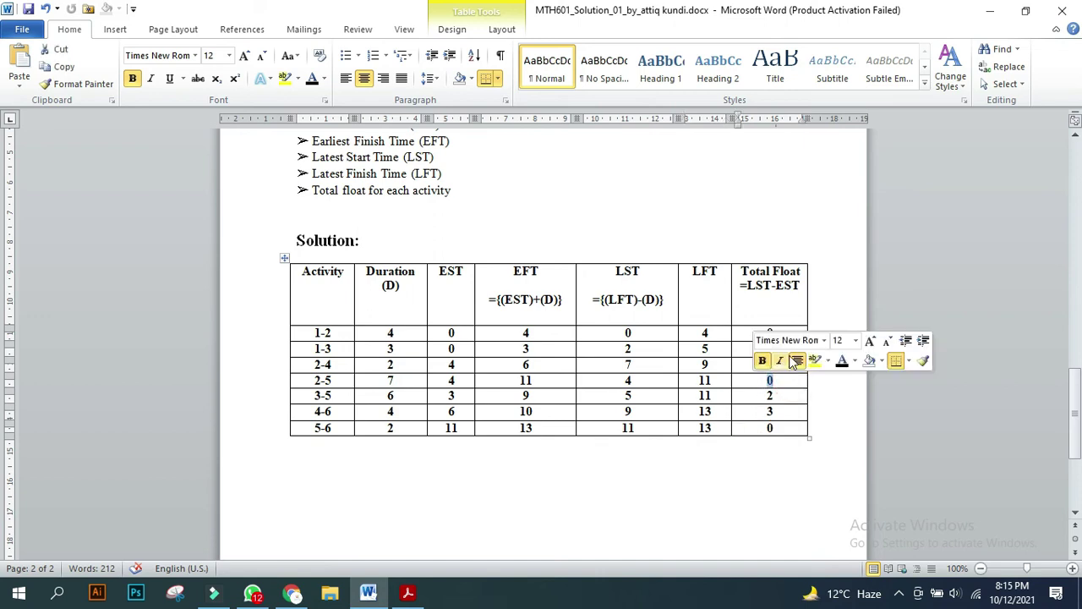
left_click(733, 333)
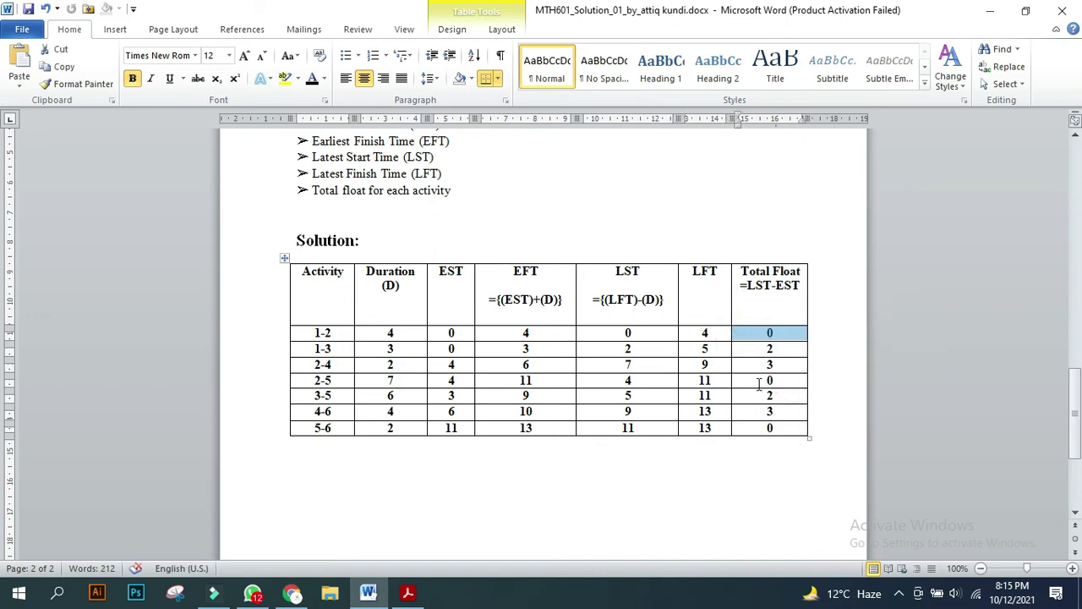
left_click(756, 382)
left_click(756, 430)
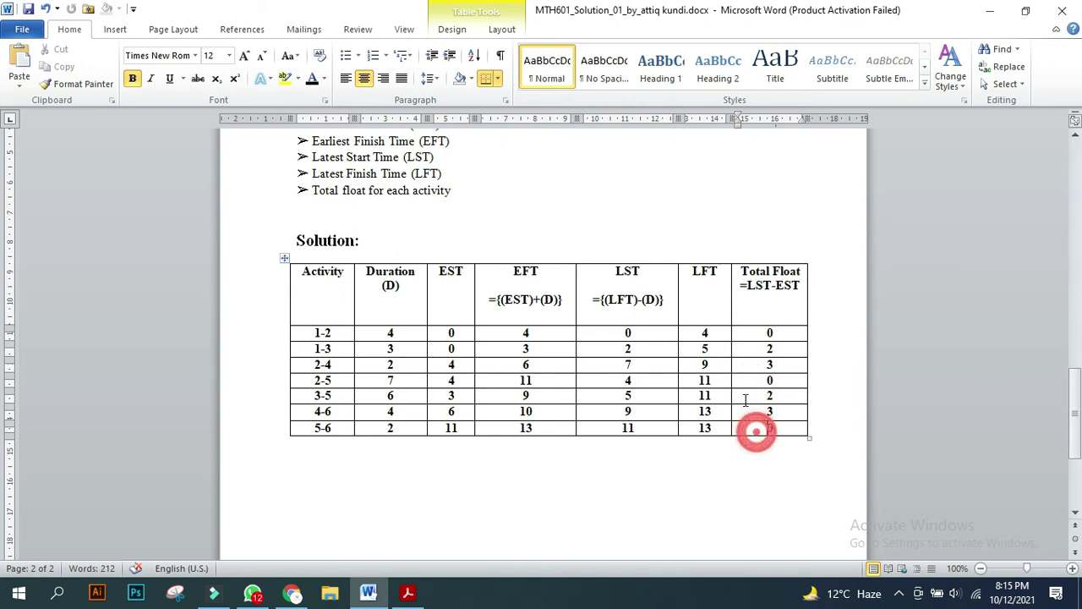
scroll(585, 295, "up", 3)
scroll(786, 378, "down", 3)
- Mark activities 1-2, 2-5 and 5-6 along with their zero Total Float values
double_click(785, 333)
left_click_drag(309, 334, 329, 333)
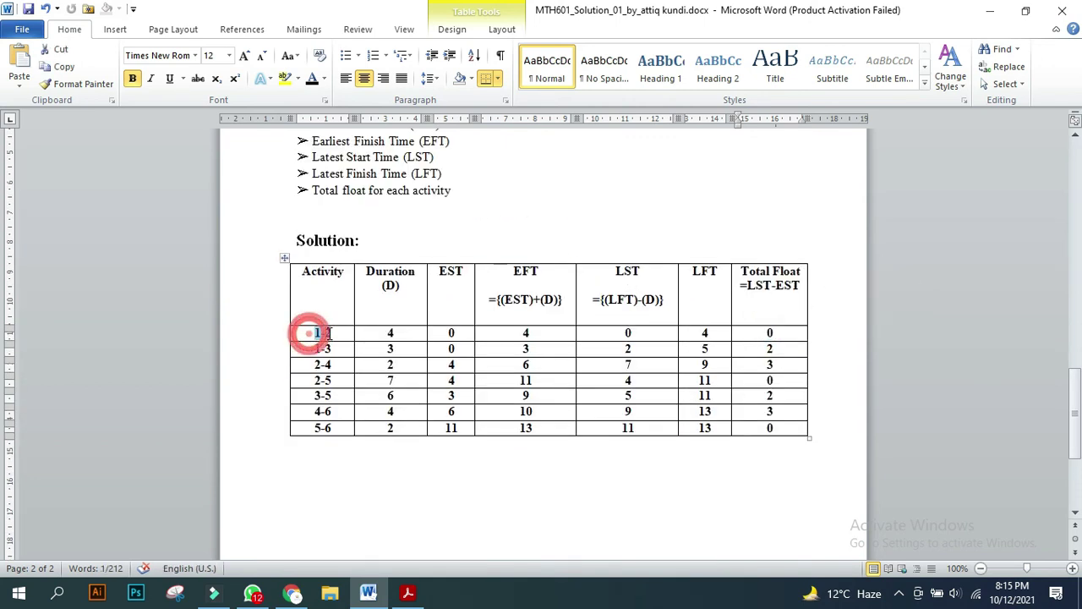
double_click(763, 337)
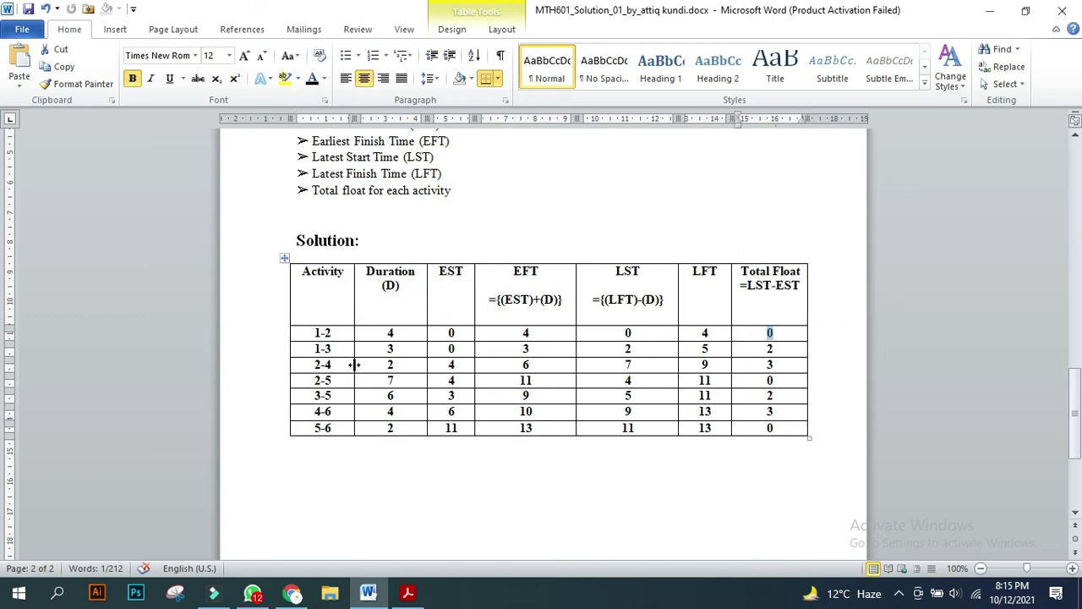
left_click_drag(315, 382, 335, 381)
left_click(772, 381)
left_click_drag(313, 427, 339, 429)
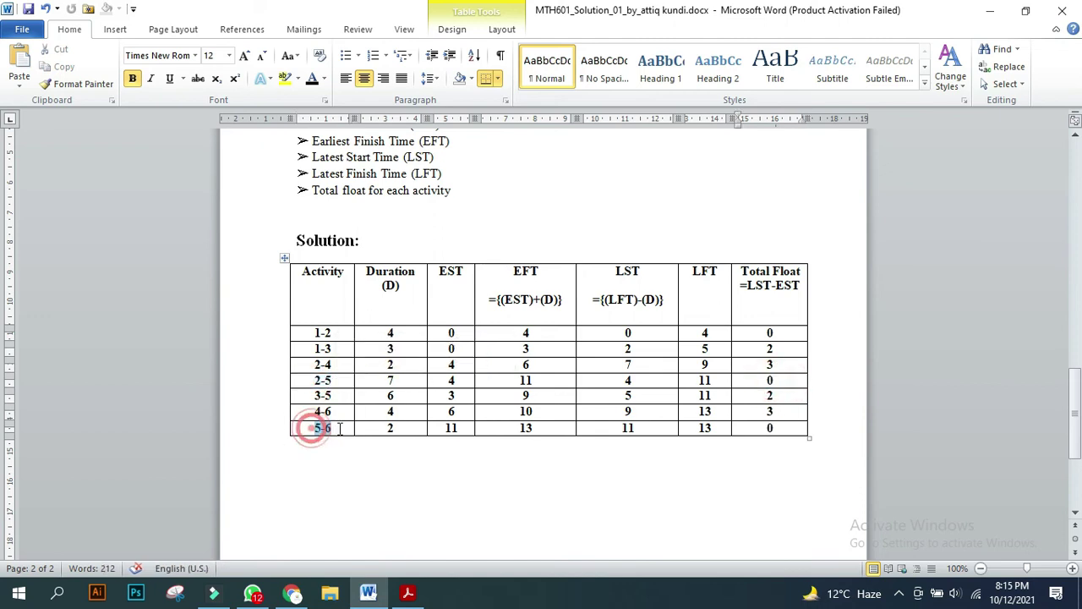
left_click(761, 429)
- Scroll up to the Part (A) network diagram, nodes 1 to 6
scroll(517, 392, "up", 4)
scroll(423, 387, "up", 3)
scroll(422, 382, "up", 4)
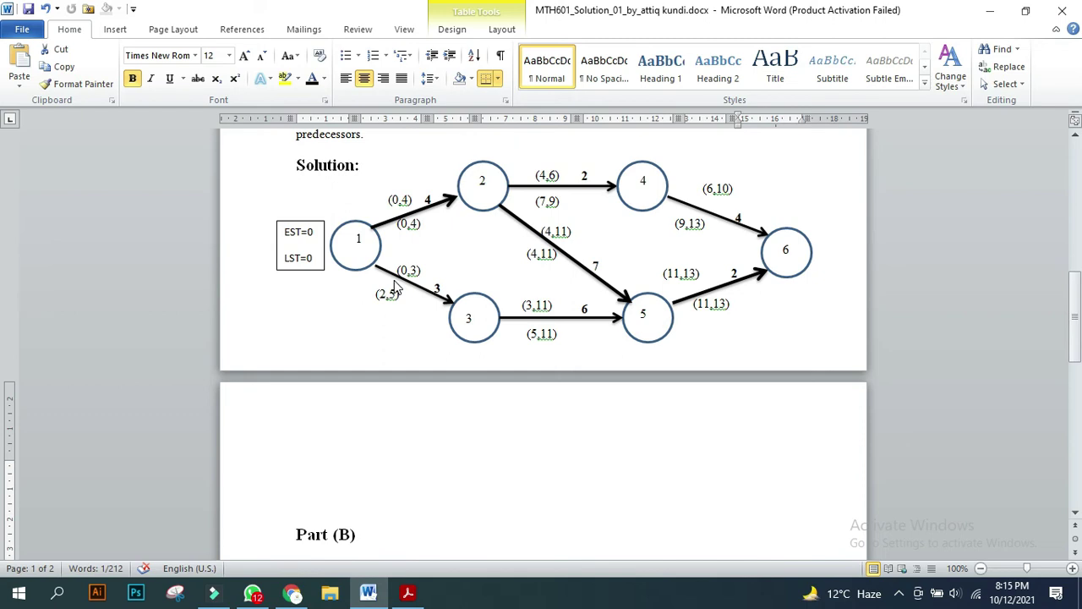
- Inspect network diagram nodes 1, 2, 5, 6, durations 4, 7, 2 and the (11,13) label
left_click(360, 241)
left_click(486, 179)
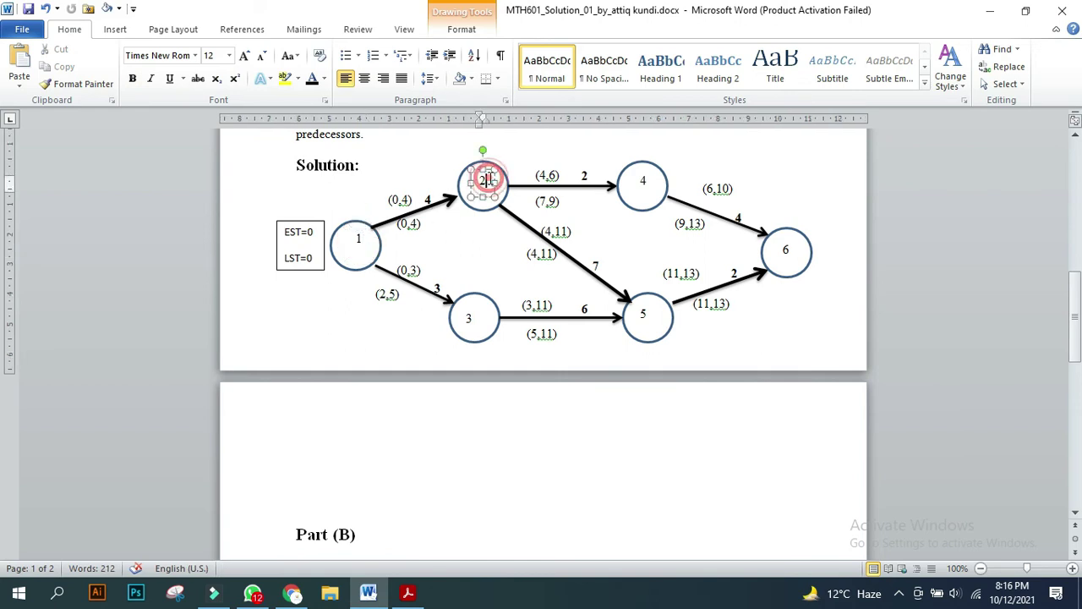
double_click(428, 198)
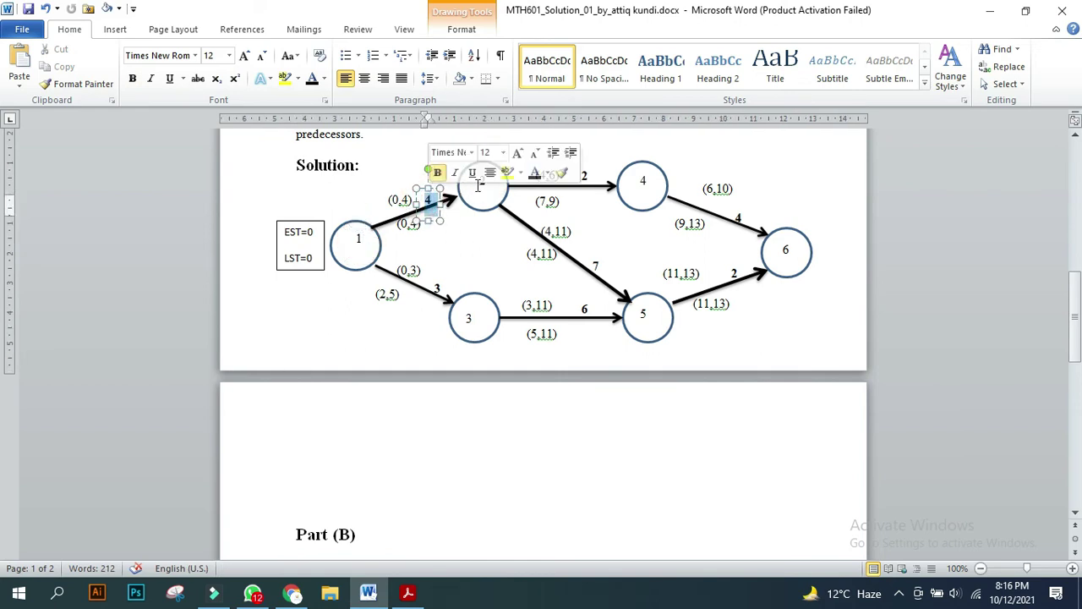
left_click(623, 303)
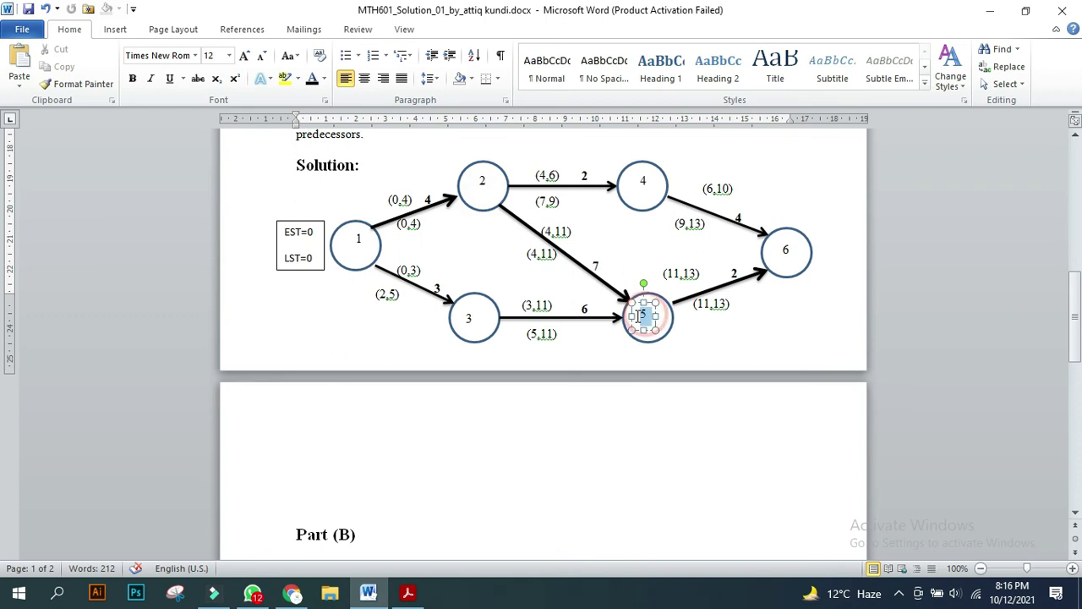
double_click(596, 266)
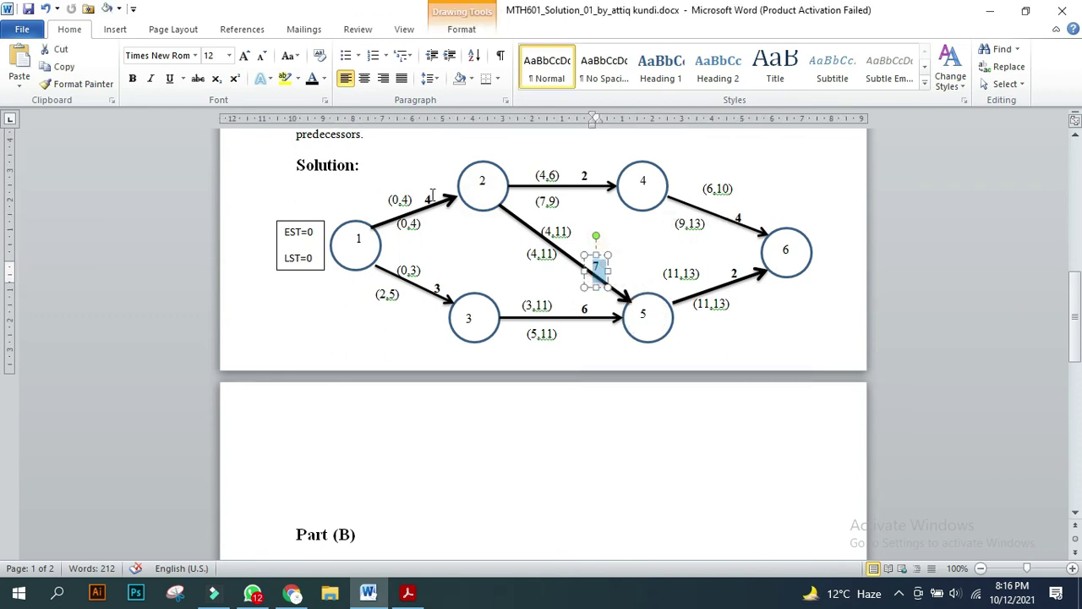
double_click(428, 198)
left_click(648, 312)
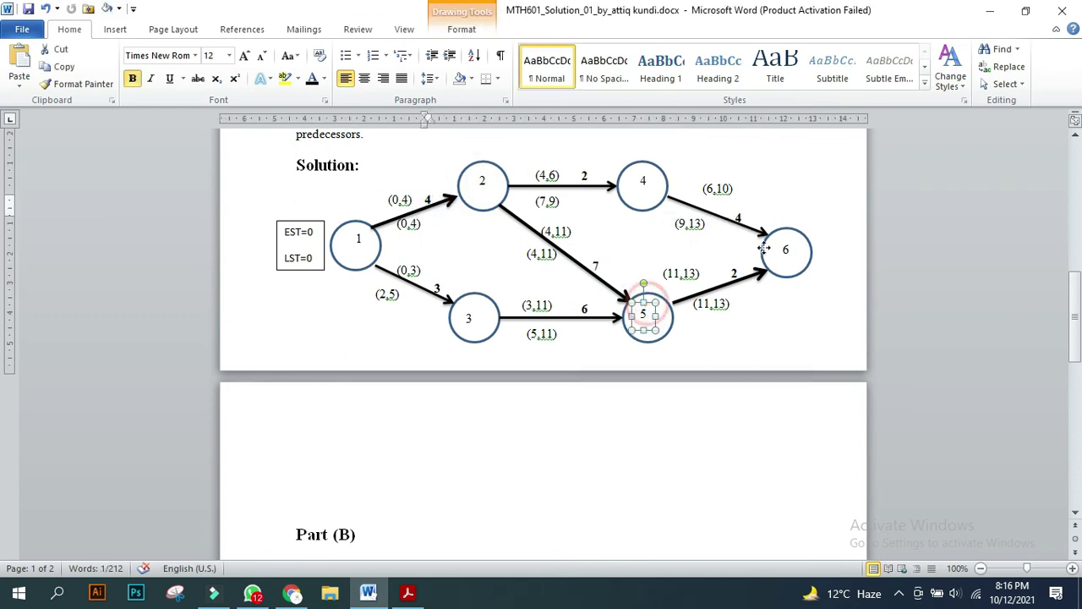
left_click(782, 247)
double_click(733, 273)
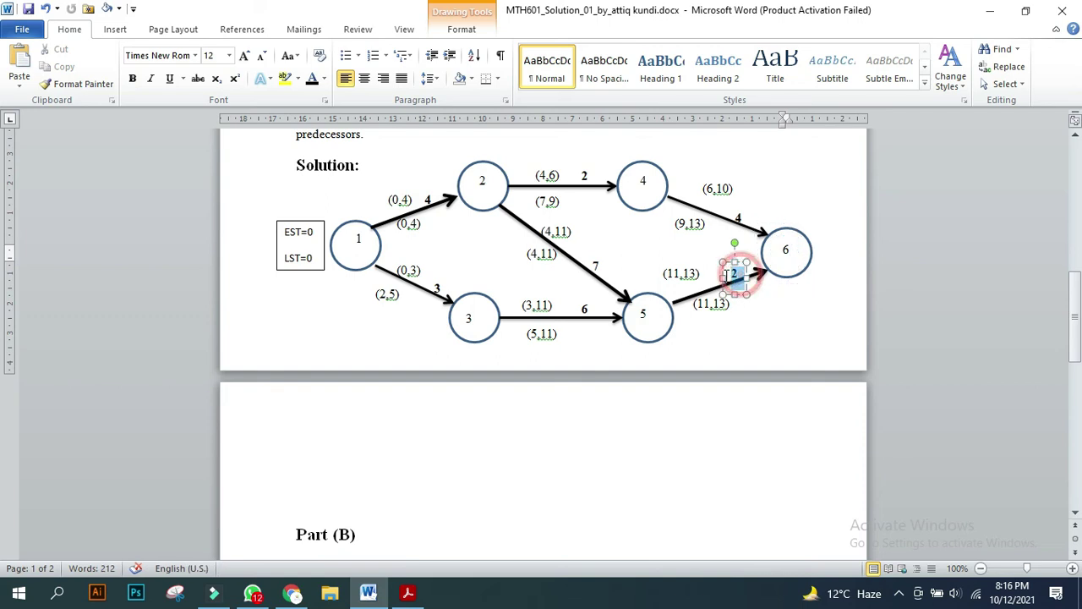
double_click(723, 305)
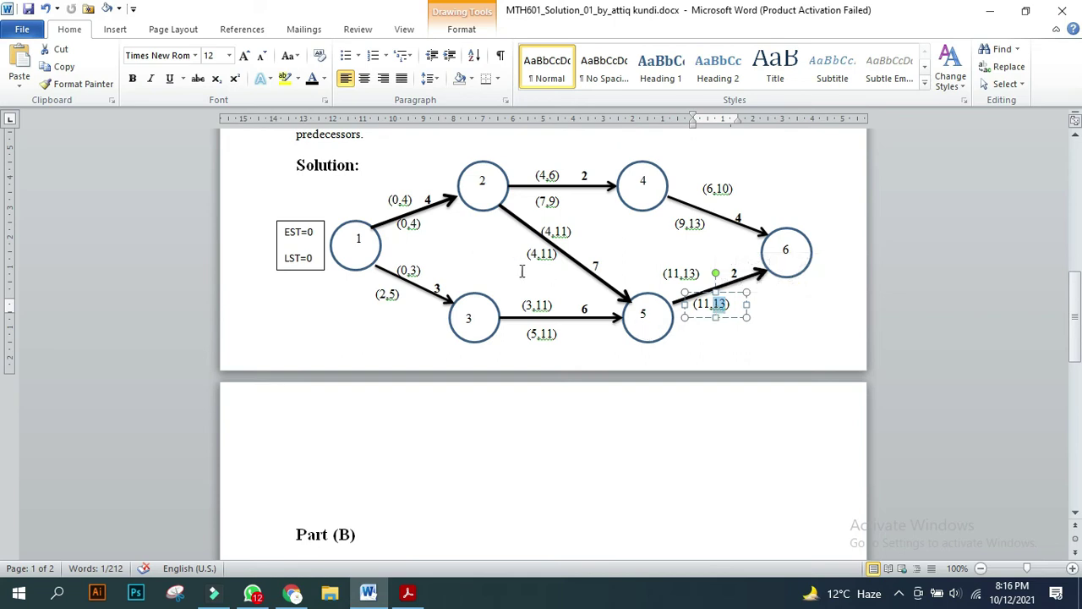
left_click(373, 241)
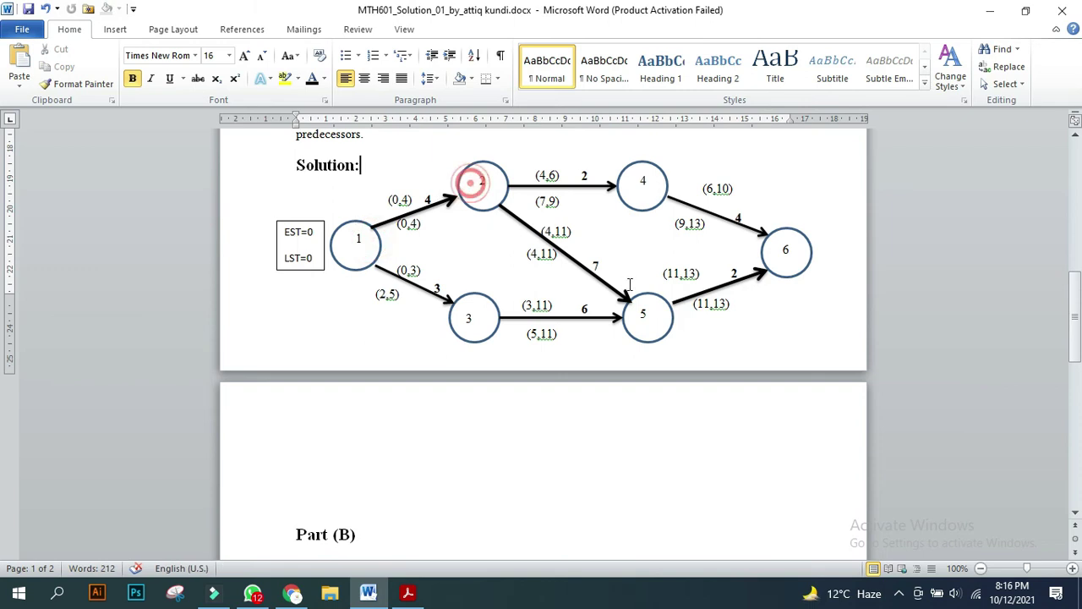
left_click(787, 254)
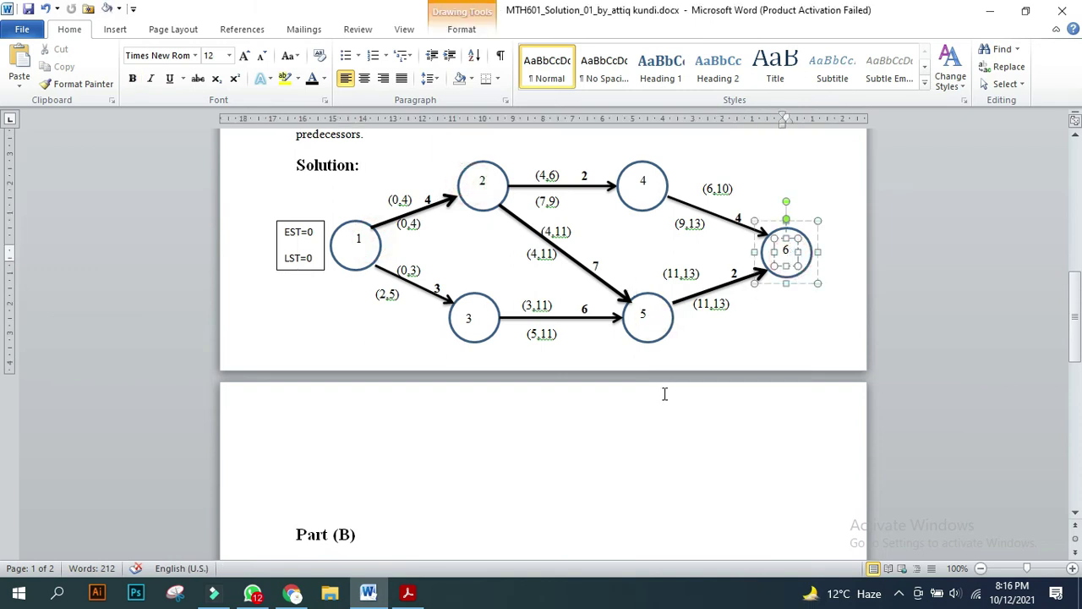
- Scroll down to Part (B) and select its list of time estimates
scroll(643, 389, "down", 3)
scroll(626, 389, "down", 4)
scroll(605, 389, "down", 4)
scroll(587, 384, "down", 3)
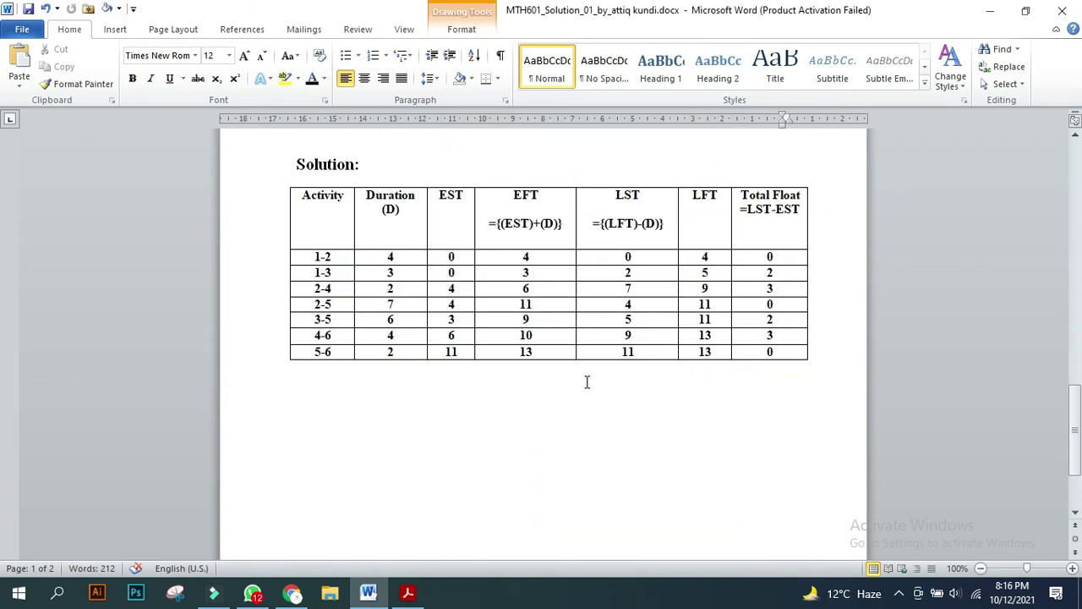
scroll(589, 364, "down", 2)
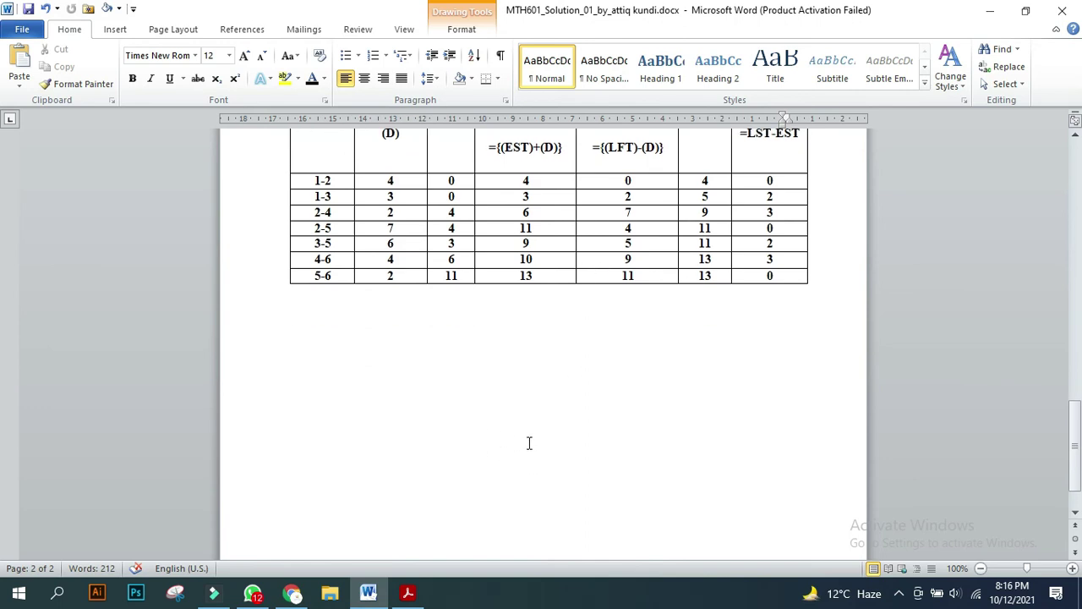
scroll(529, 444, "down", 1)
scroll(529, 443, "down", 1)
scroll(527, 440, "up", 6)
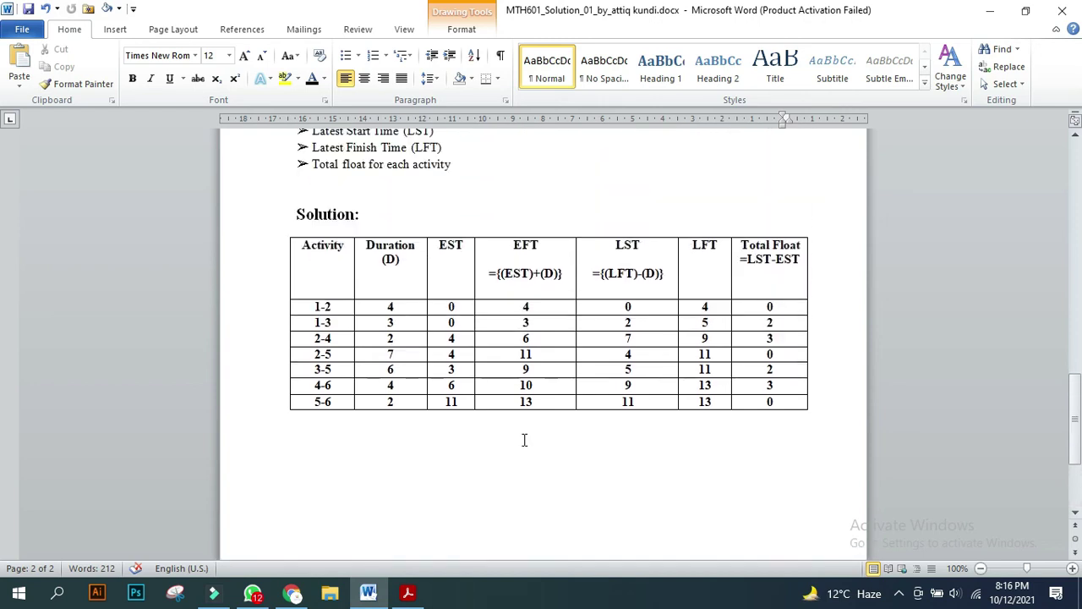
scroll(499, 440, "up", 5)
left_click_drag(455, 393, 296, 309)
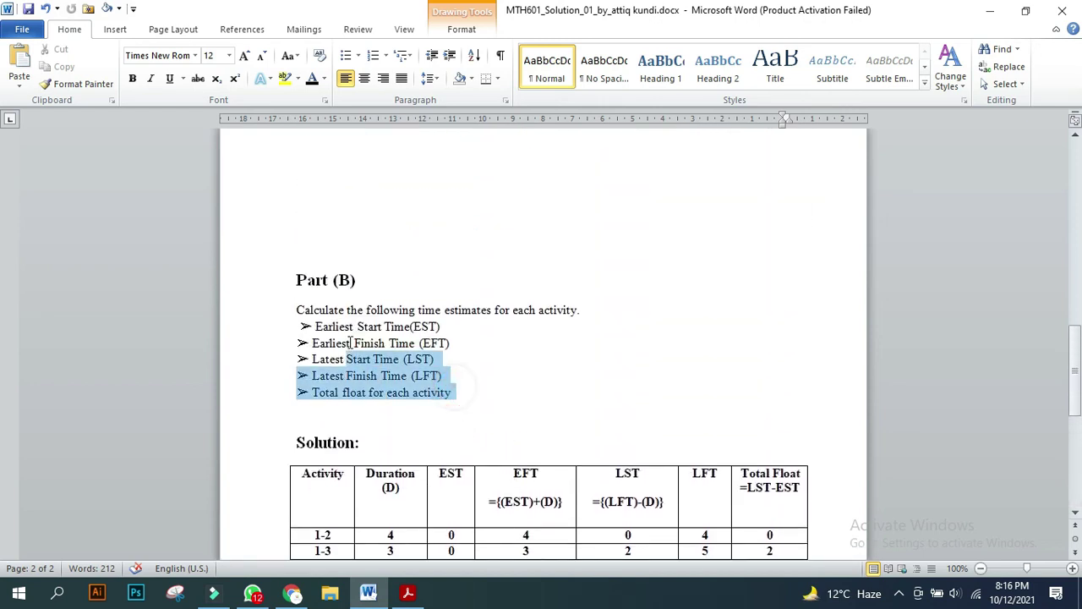
left_click(394, 362)
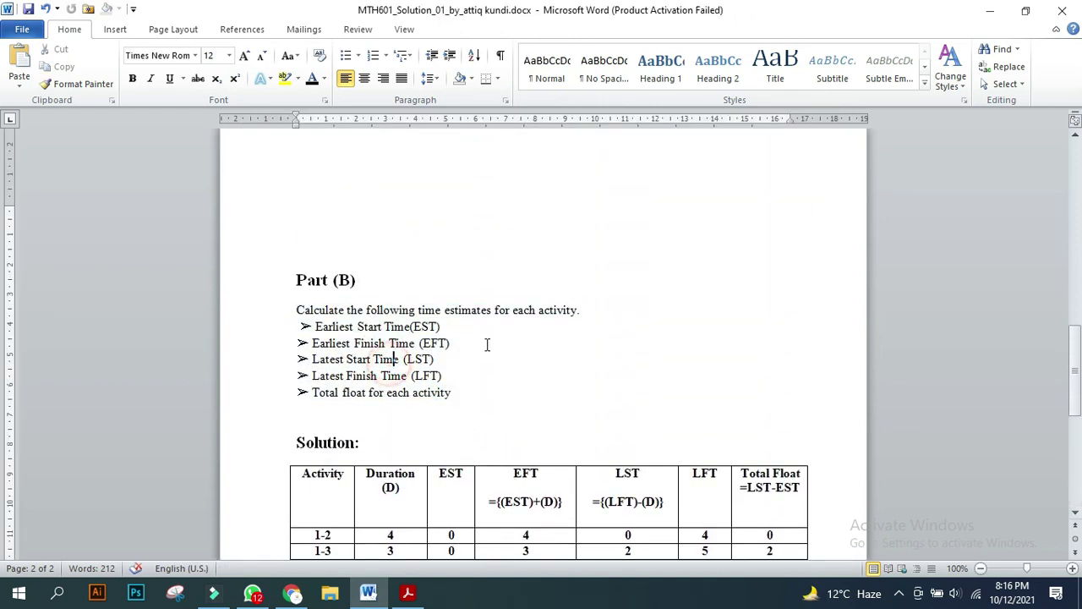
left_click(460, 327)
- Delete the LST header formula ={(LFT)-(D)}, undo it, then select the EFT and Total Float formulas
scroll(509, 397, "down", 3)
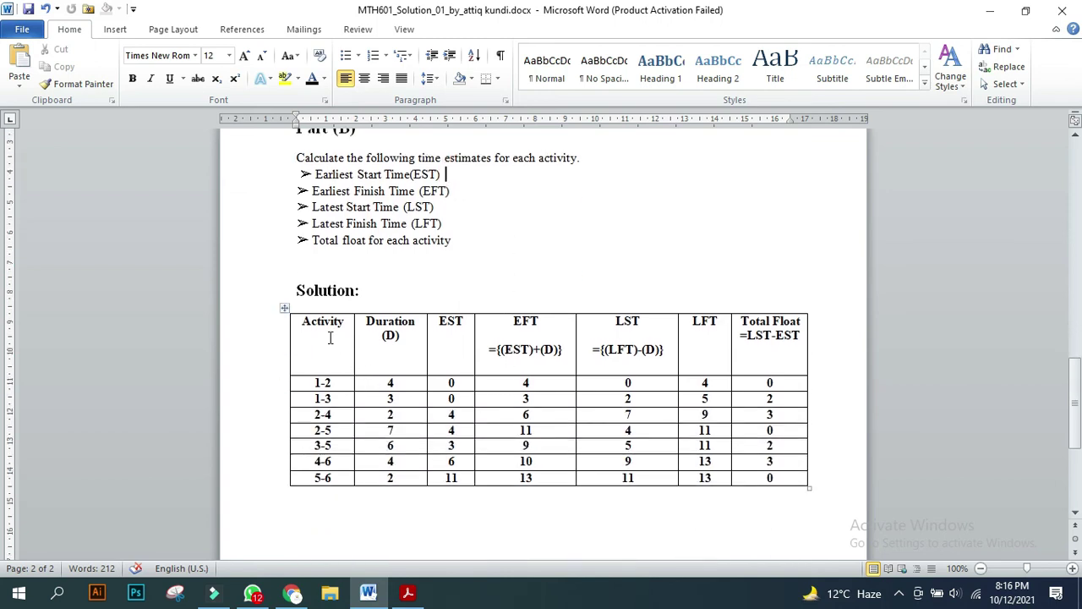
left_click_drag(331, 337, 749, 341)
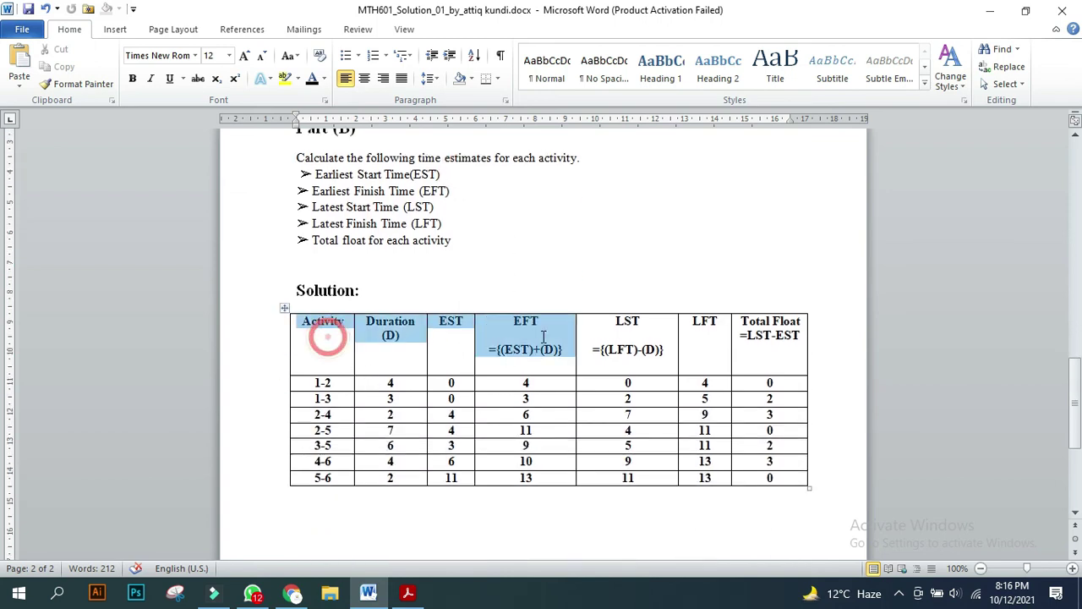
left_click(660, 349)
left_click_drag(675, 349, 603, 353)
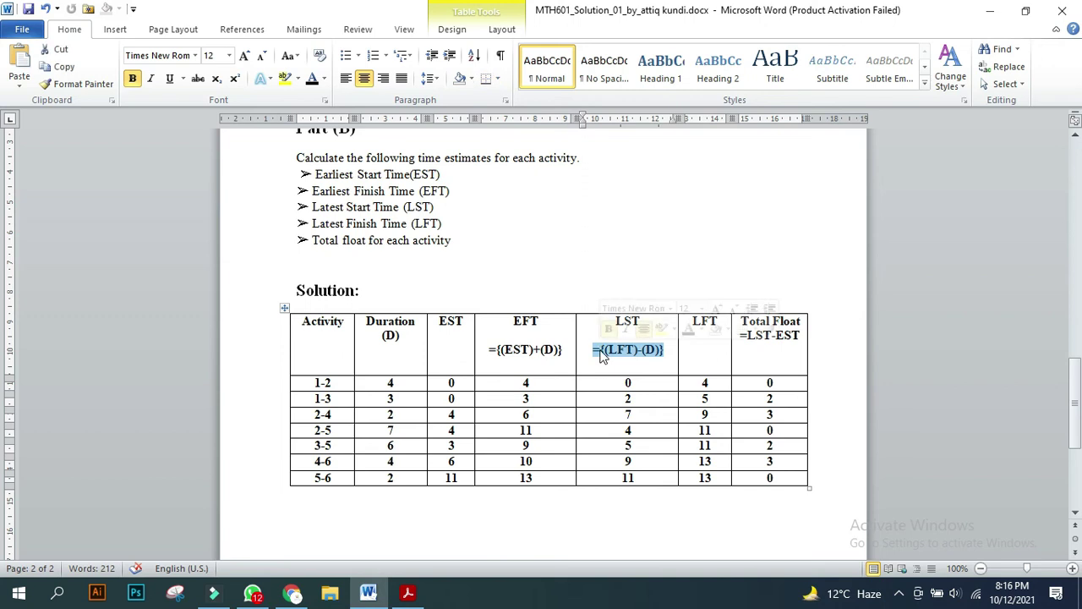
key("BackSpace")
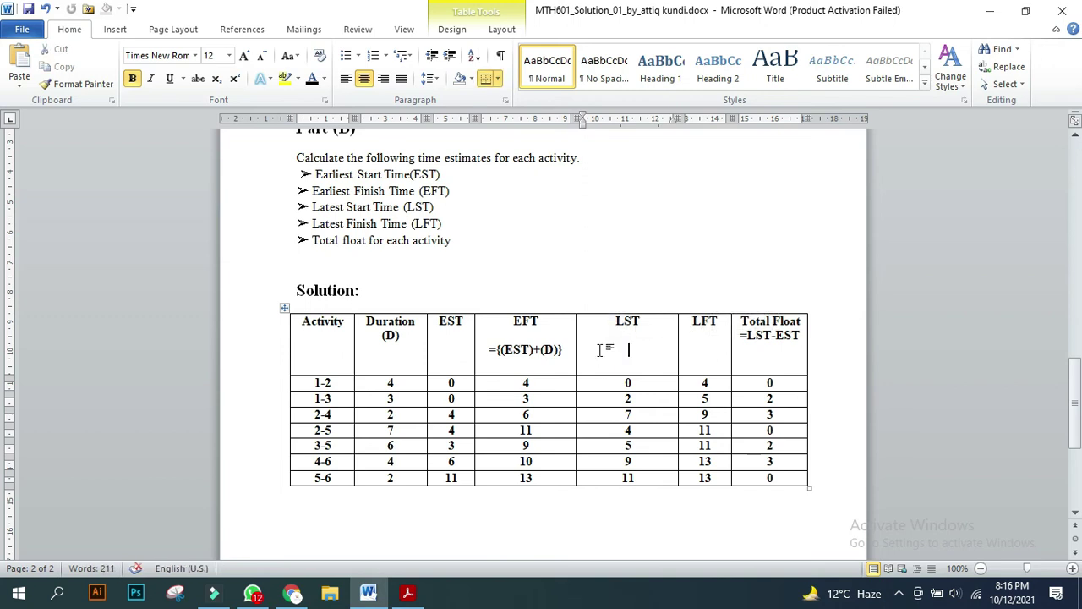
key("ctrl+z")
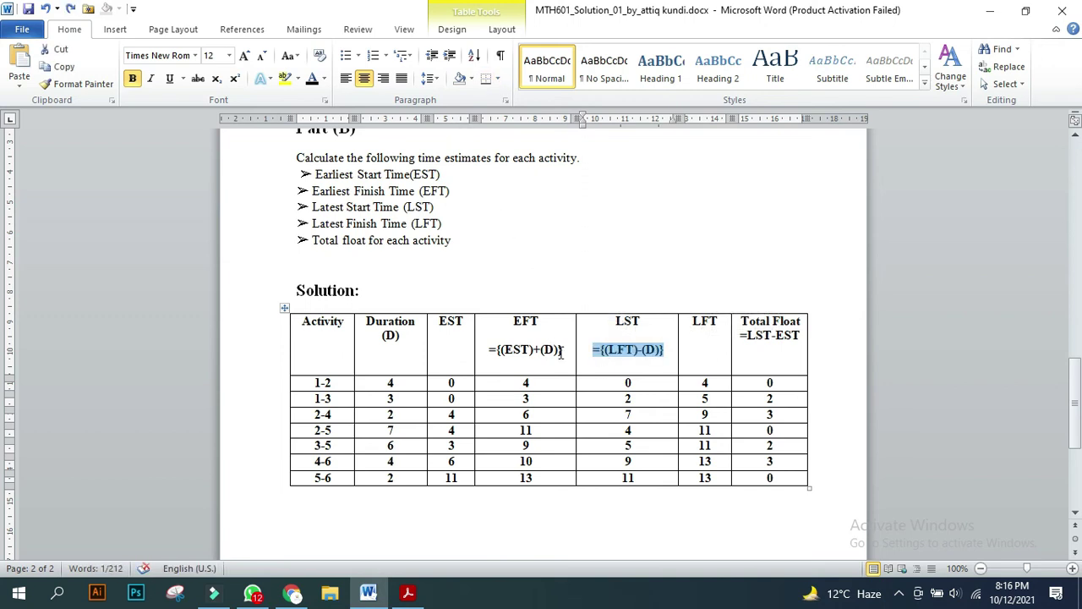
left_click_drag(562, 350, 490, 353)
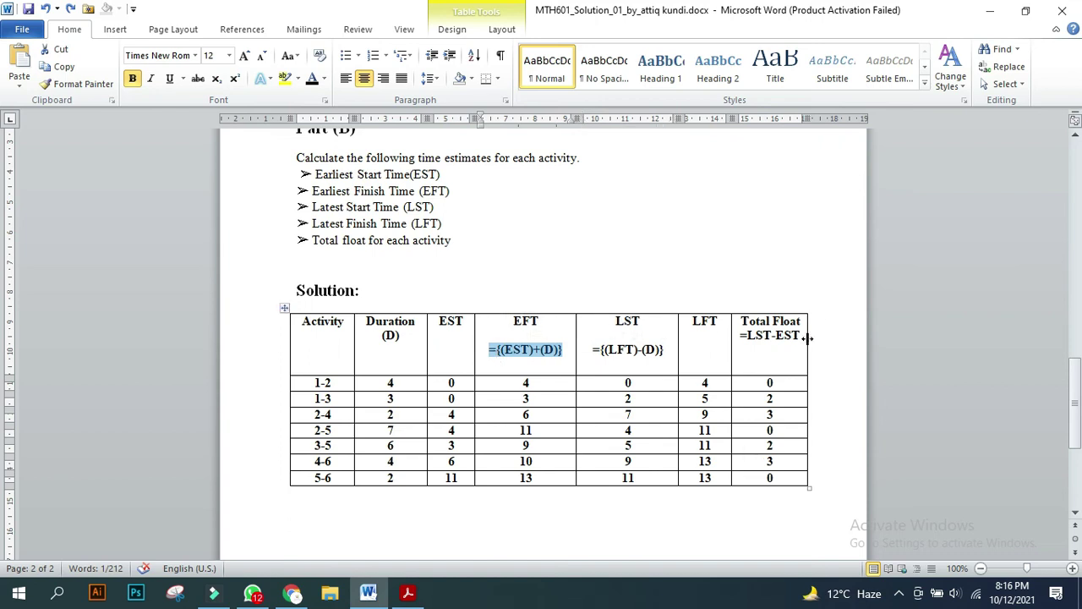
left_click_drag(808, 337, 754, 342)
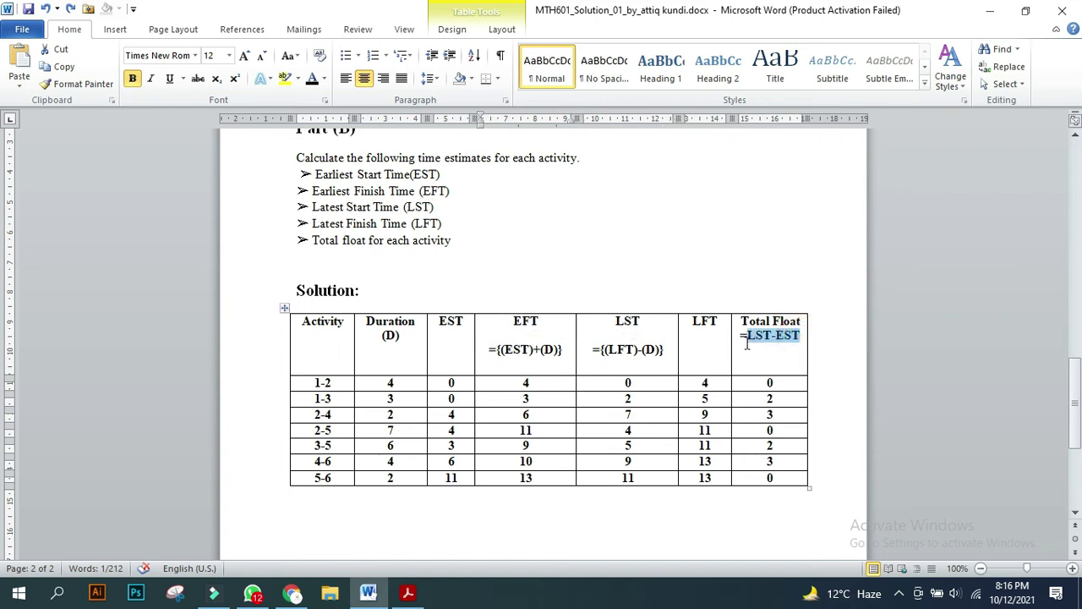
left_click(748, 371)
scroll(748, 368, "down", 3)
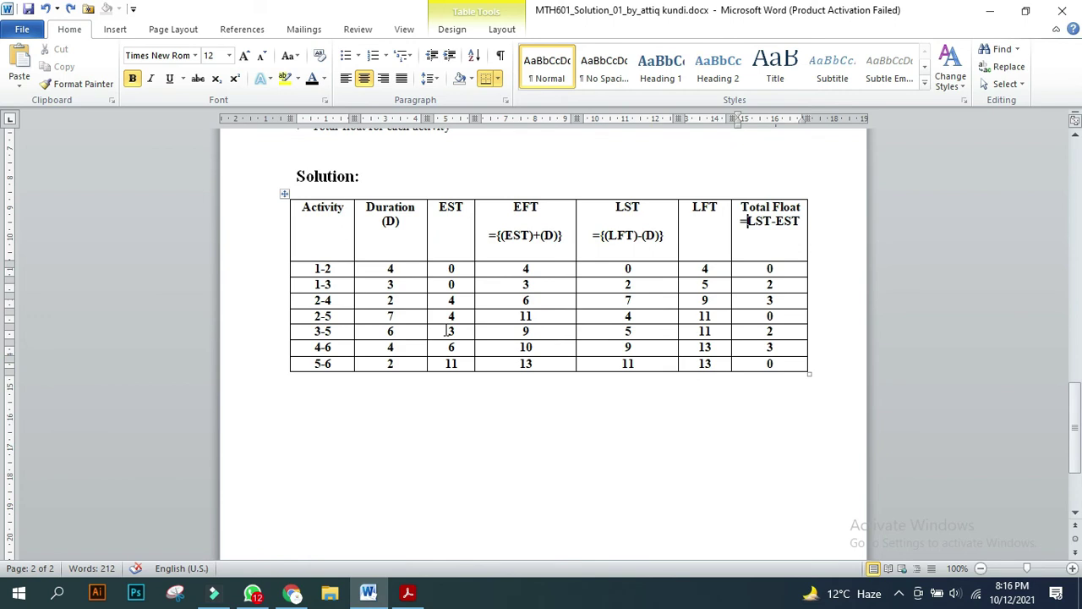
left_click_drag(305, 269, 306, 348)
left_click_drag(307, 237, 309, 358)
right_click(309, 358)
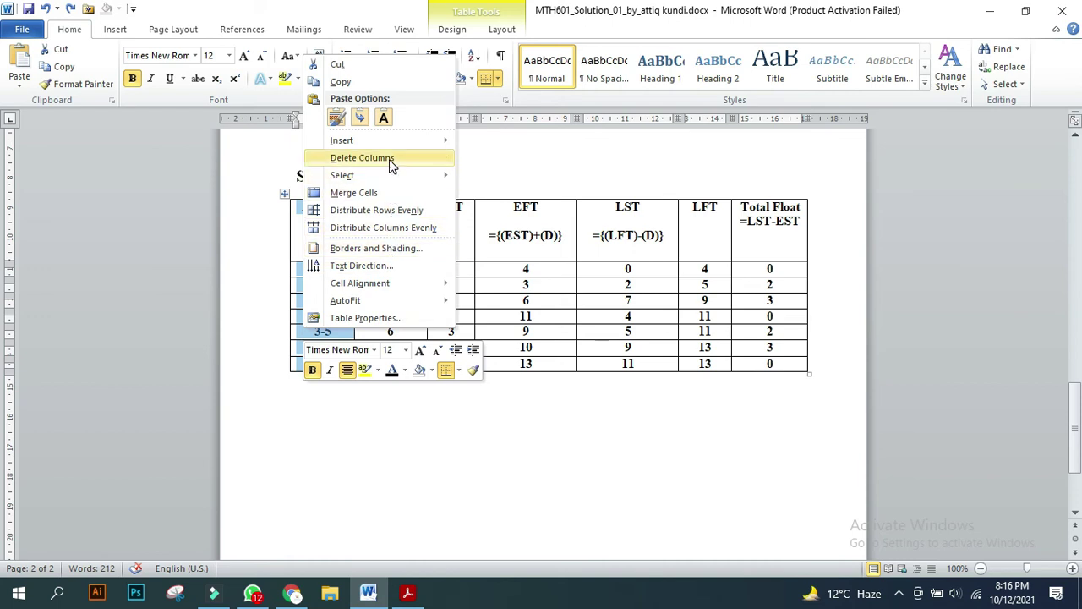
left_click(391, 151)
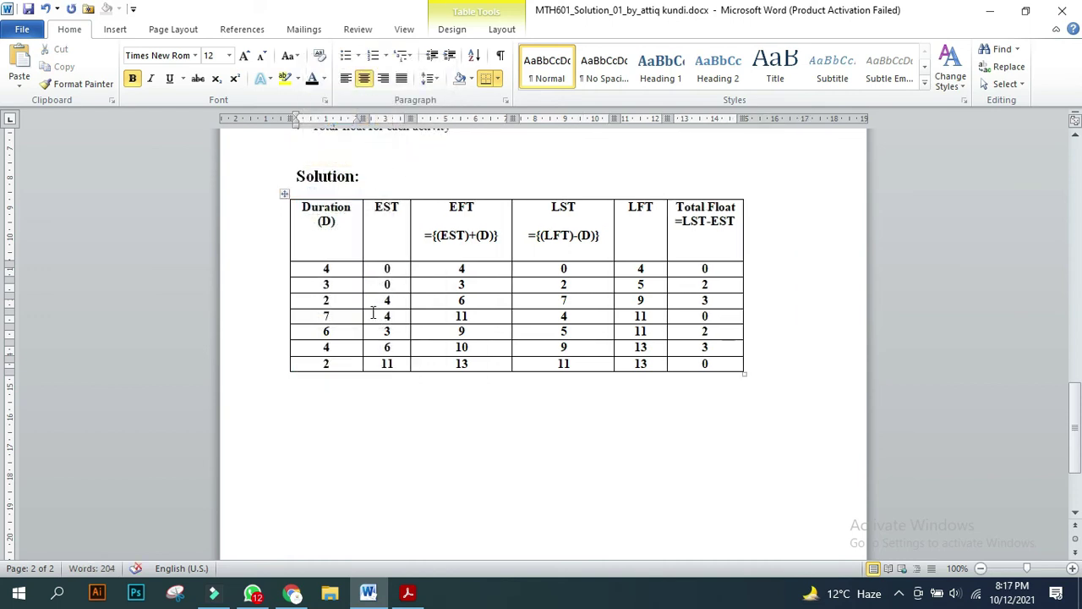
key("ctrl+z")
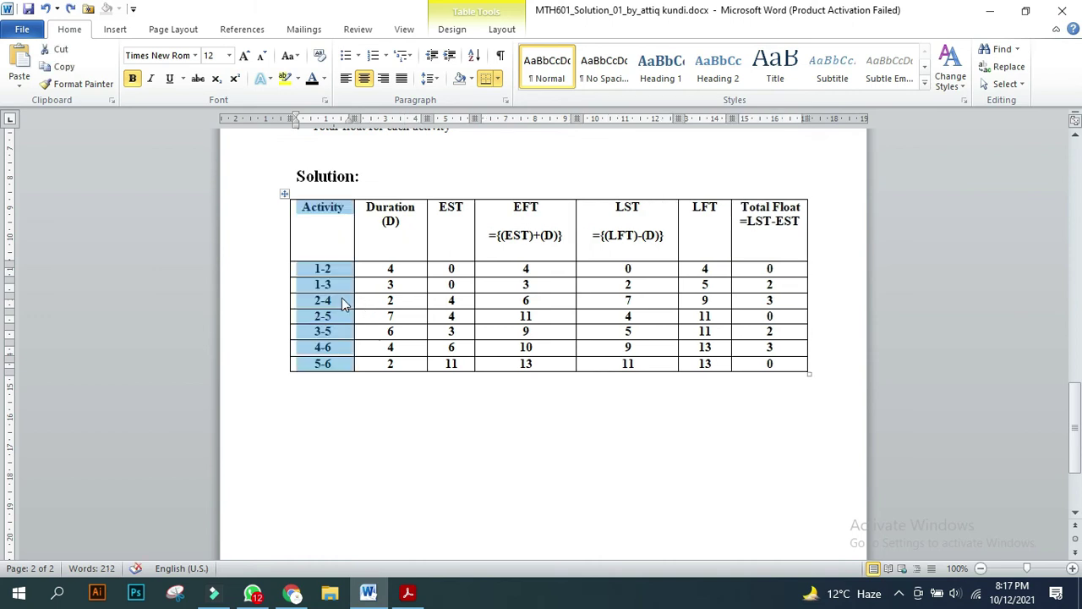
left_click(322, 297)
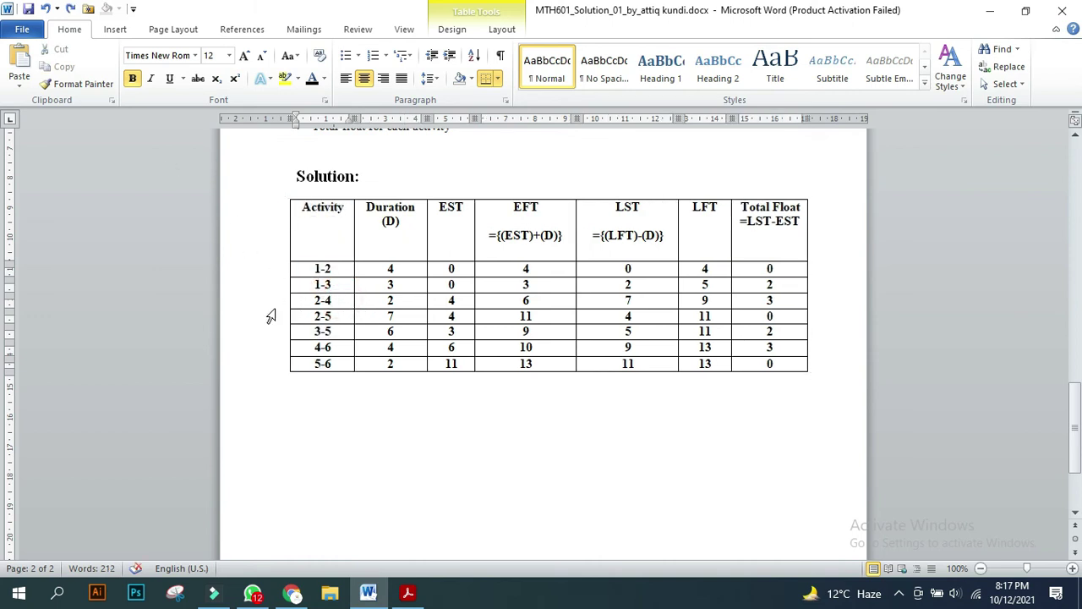
- Review Part A: select a table row, check the font list, and click node 2
scroll(314, 338, "up", 5)
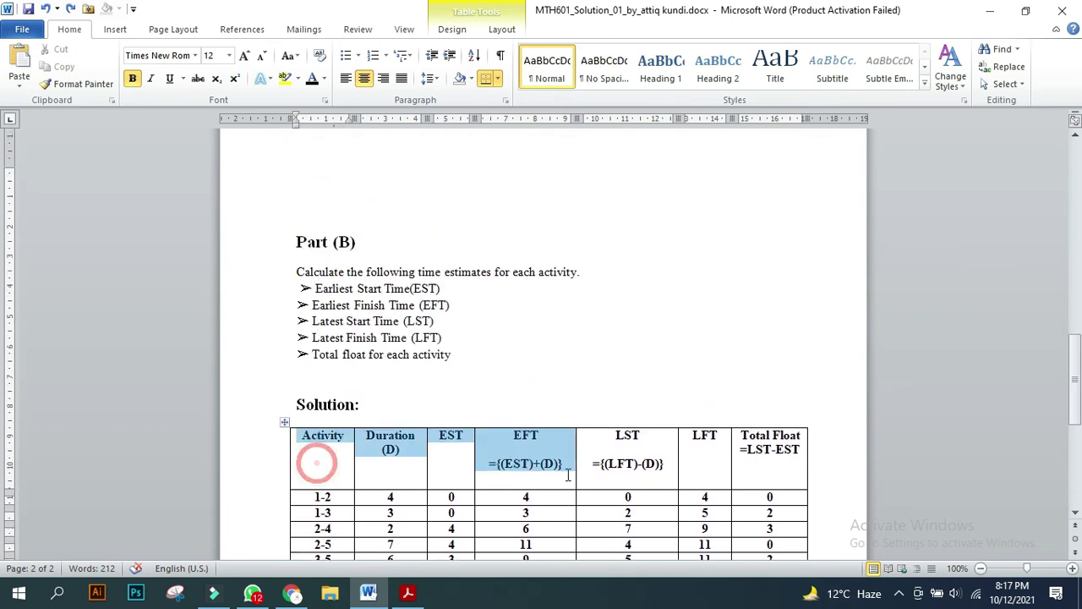
left_click_drag(318, 464, 773, 474)
scroll(541, 381, "up", 3)
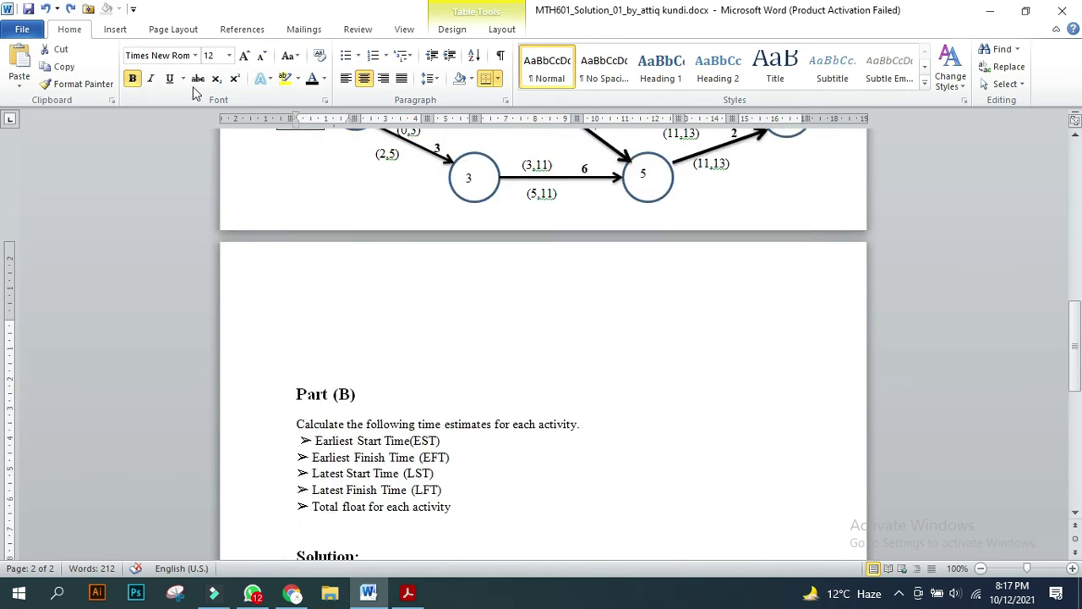
left_click(195, 56)
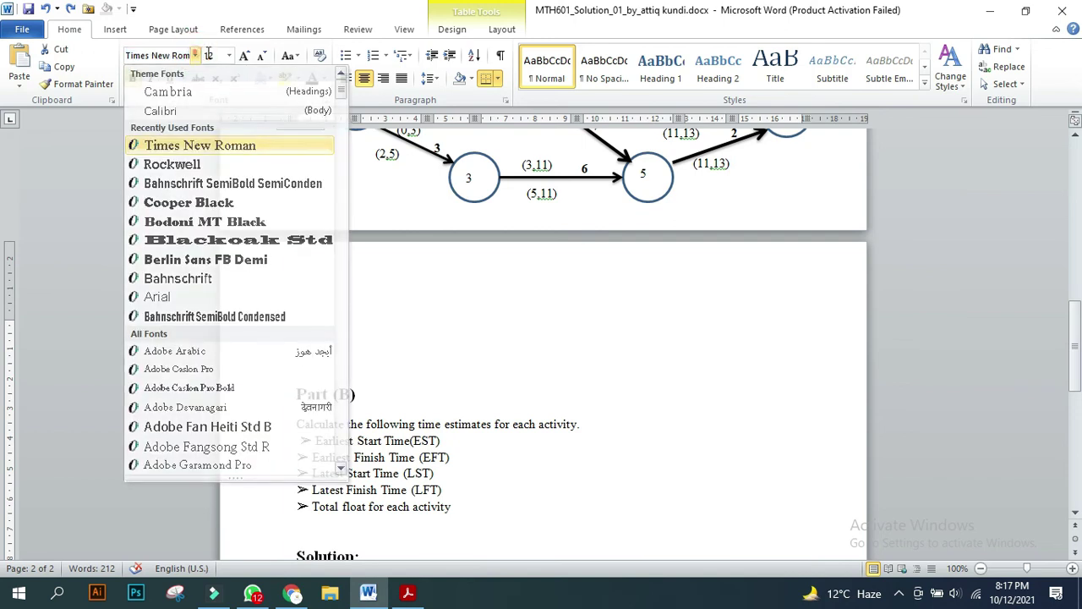
left_click(195, 56)
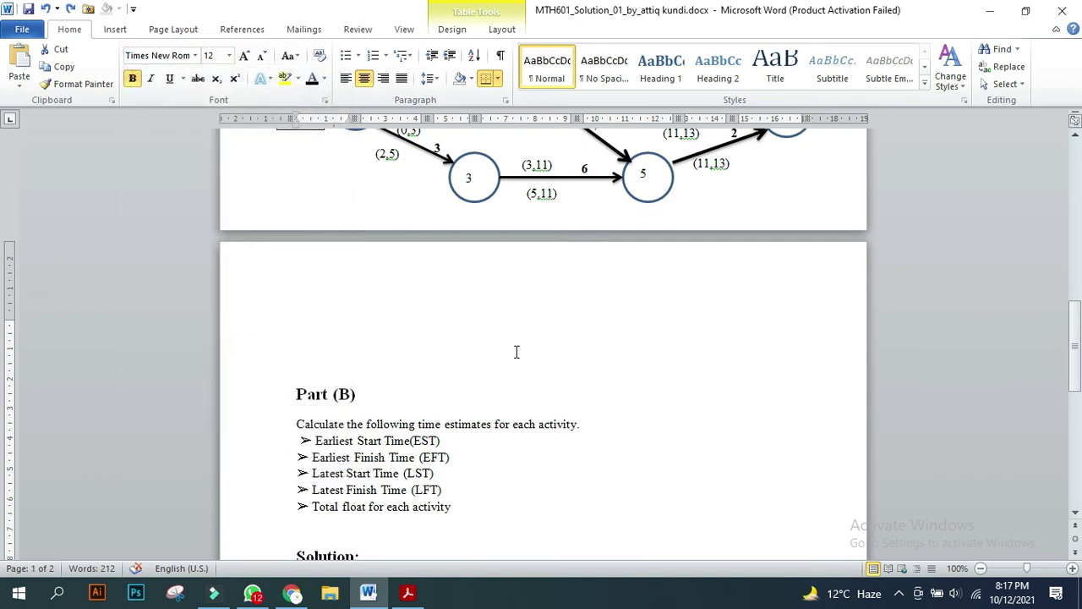
scroll(498, 363, "up", 5)
left_click(497, 311)
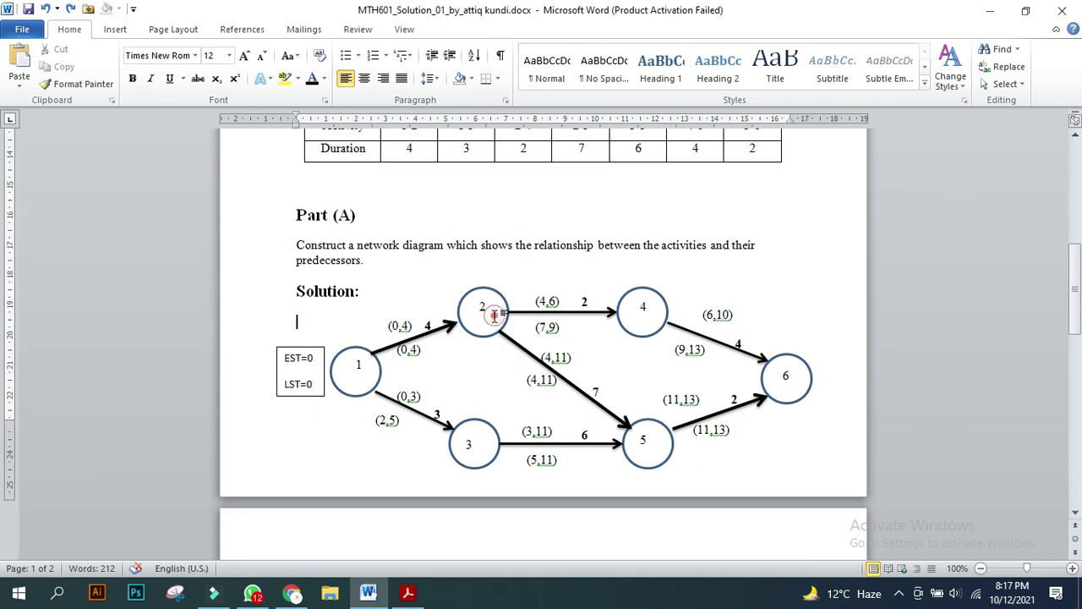
left_click(503, 309)
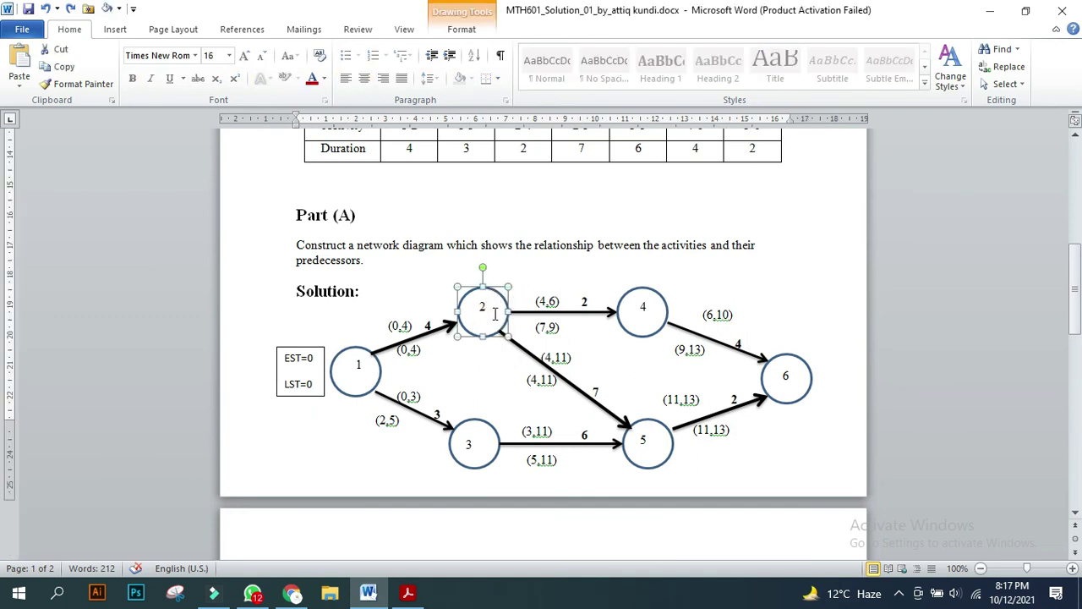
- Place the insertion point in the empty paragraph below the Part B table
scroll(495, 314, "down", 2)
scroll(486, 316, "down", 4)
scroll(476, 316, "down", 2)
scroll(470, 321, "down", 6)
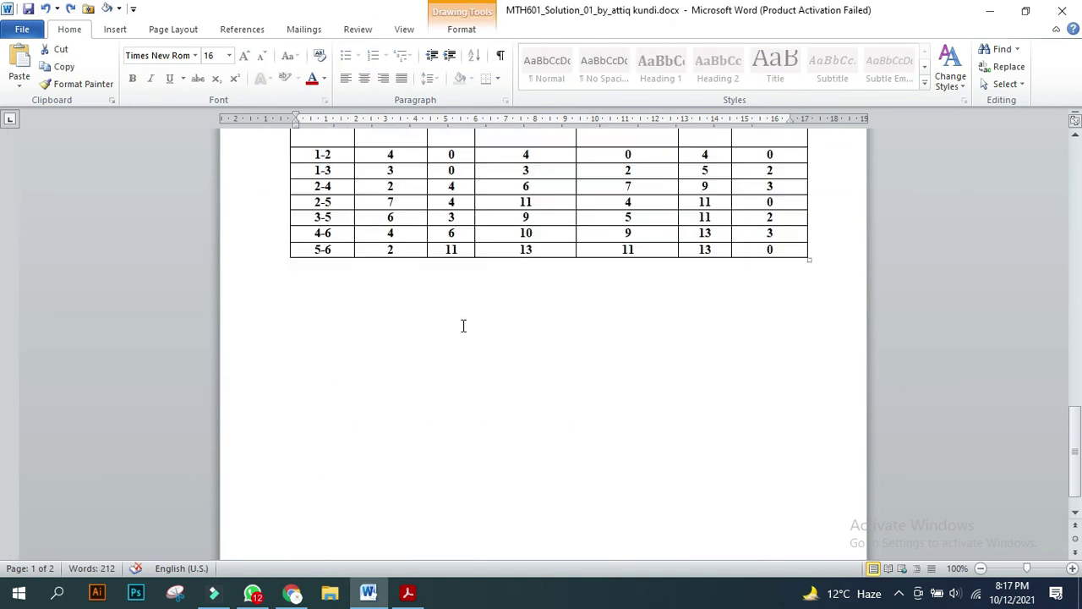
left_click(345, 385)
- Draw an oval circle below the Part B table and set its fill to No Fill
left_click(105, 31)
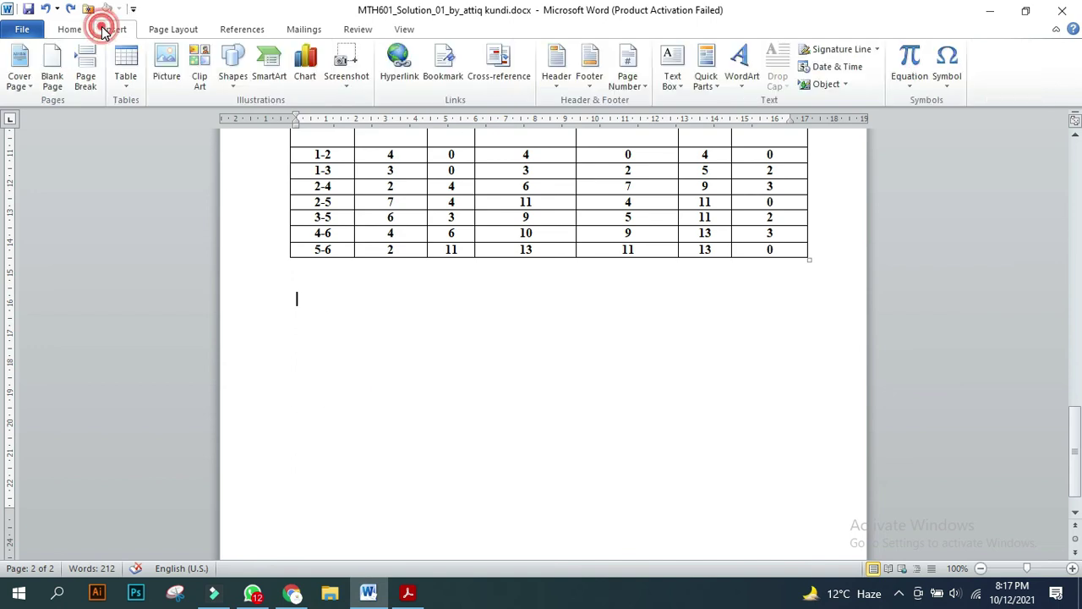
left_click(237, 78)
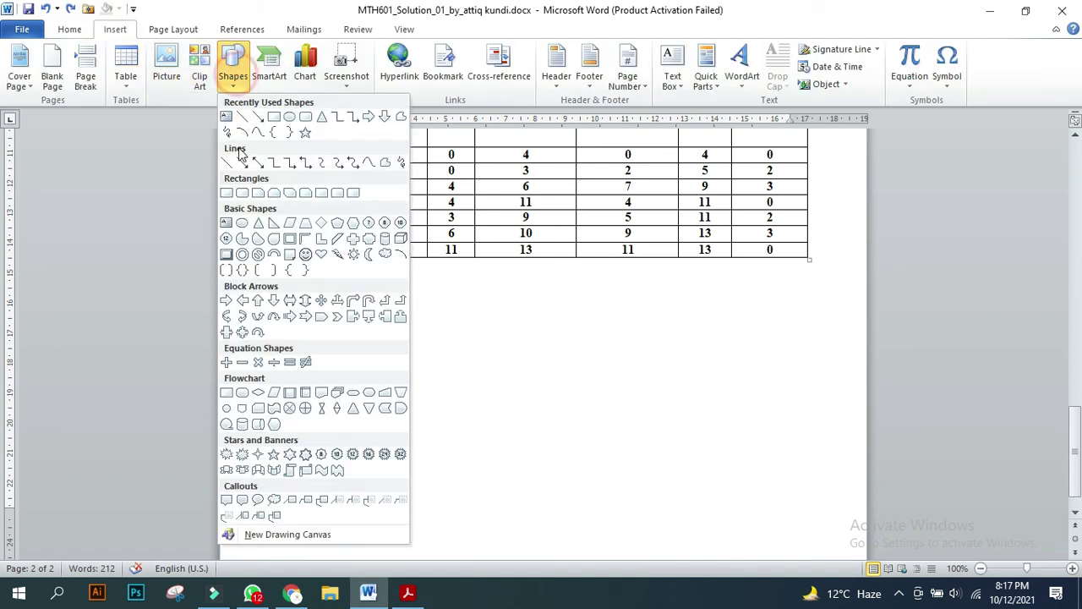
left_click(289, 117)
left_click_drag(299, 357, 377, 429)
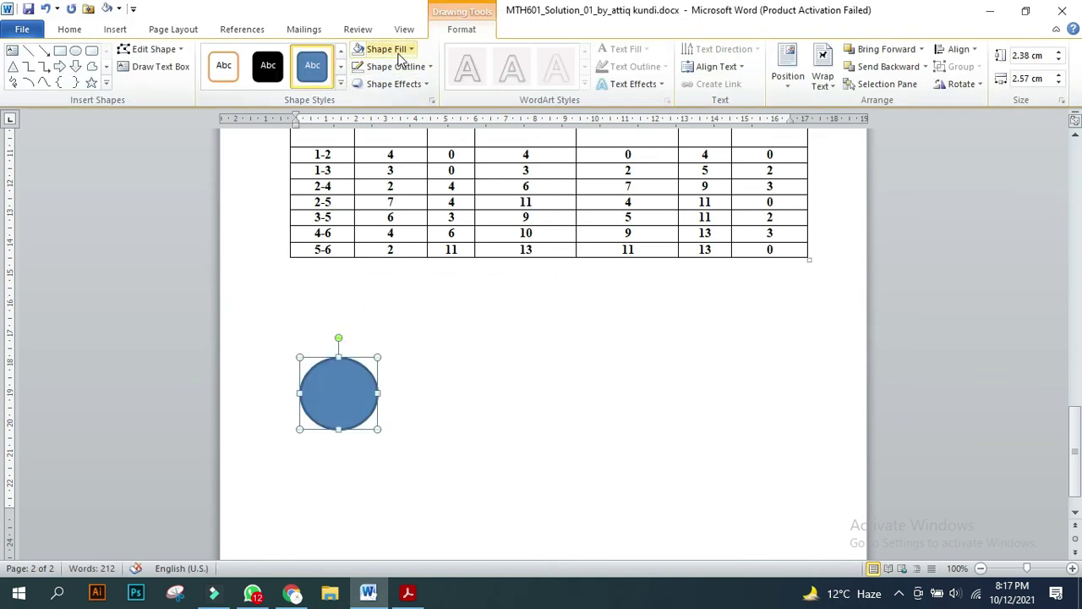
left_click(400, 49)
left_click(388, 180)
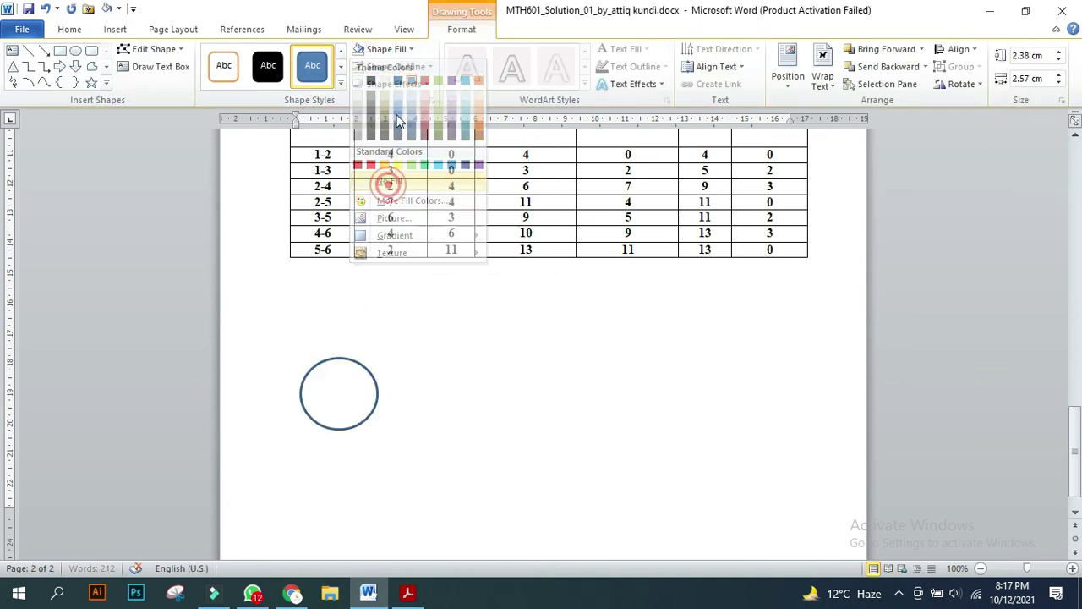
- Give the circle an olive green outline
left_click(408, 69)
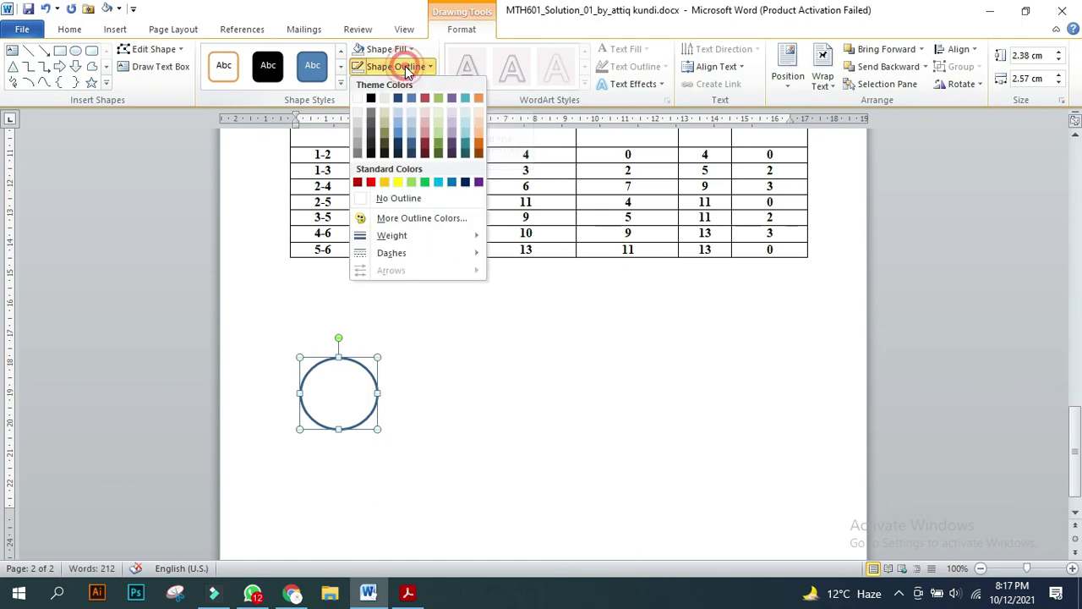
left_click(370, 98)
left_click(414, 365)
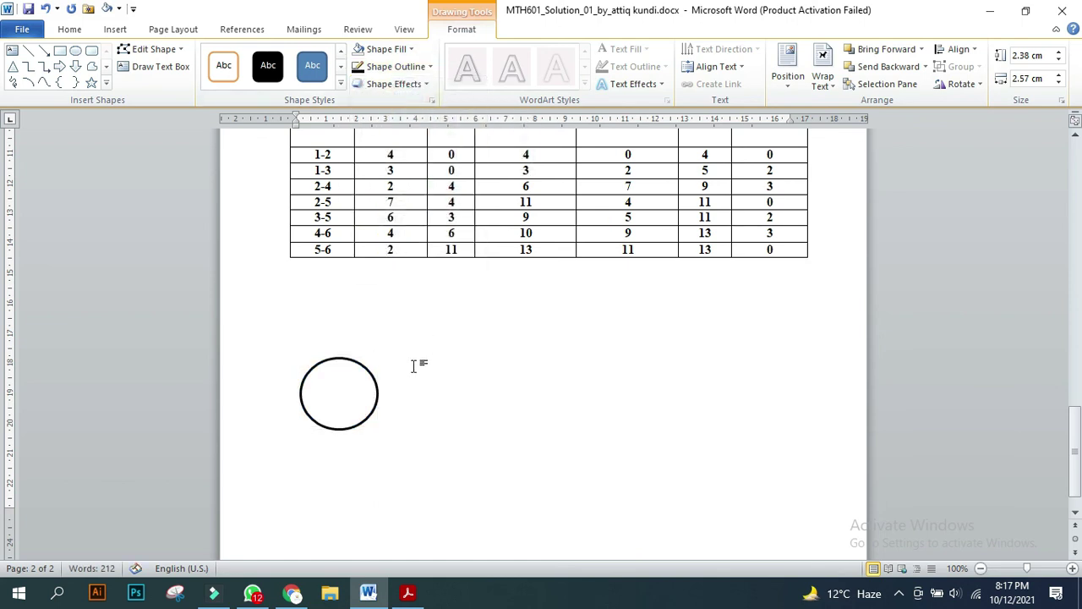
left_click(369, 373)
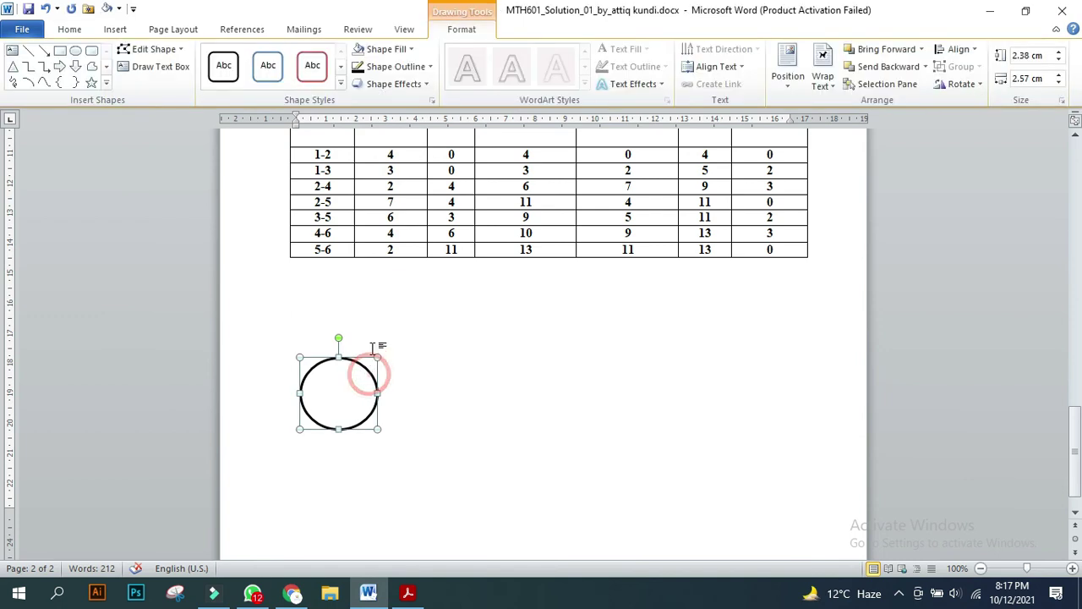
left_click(394, 68)
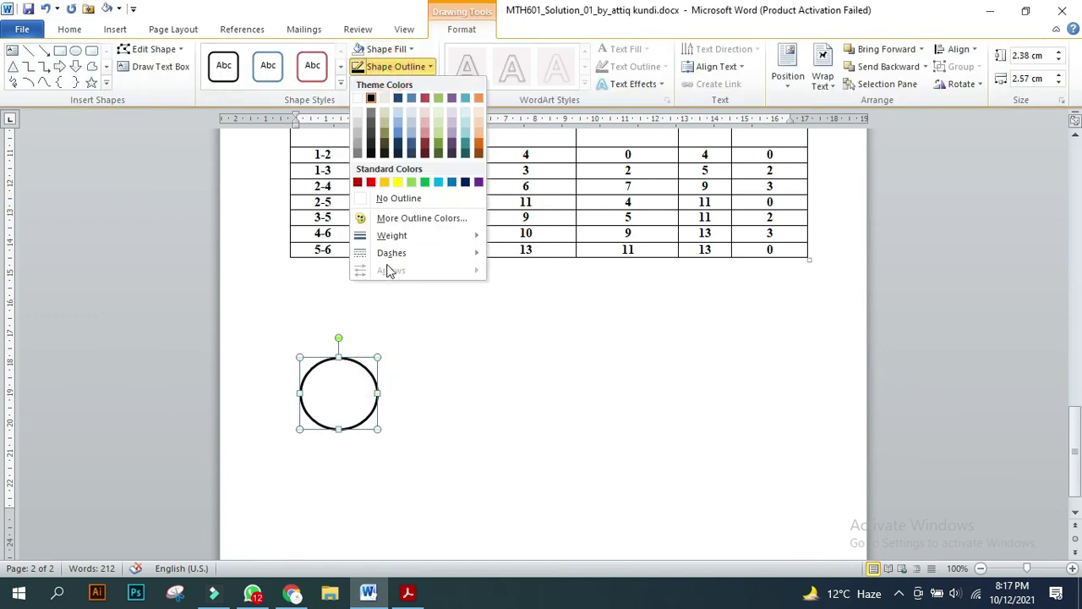
left_click(438, 135)
left_click(435, 380)
left_click(115, 28)
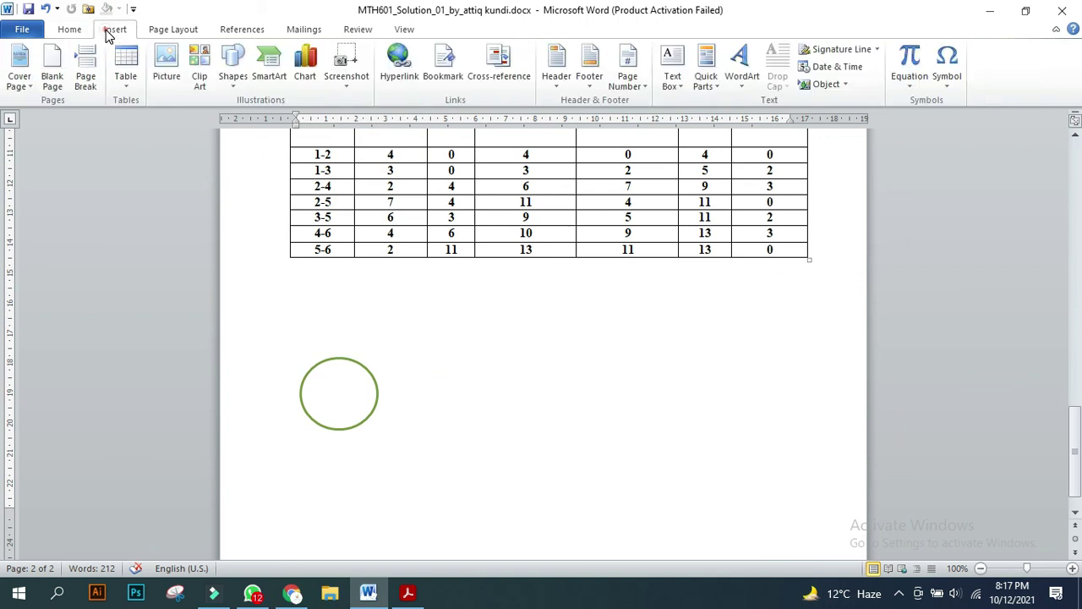
- Draw an arrow line extending right from the circle's right edge
left_click(236, 72)
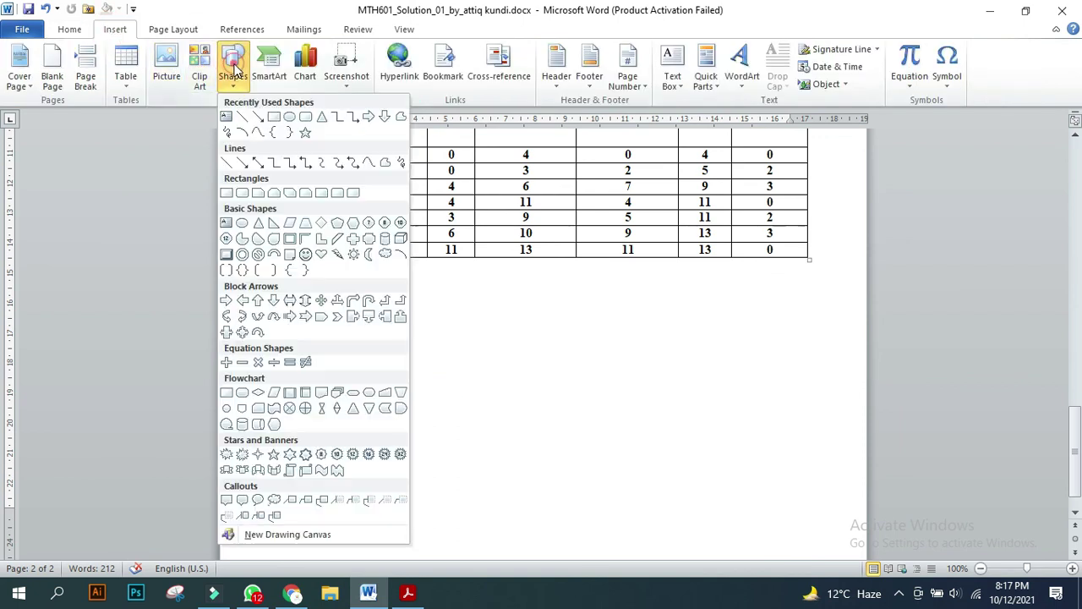
left_click(251, 112)
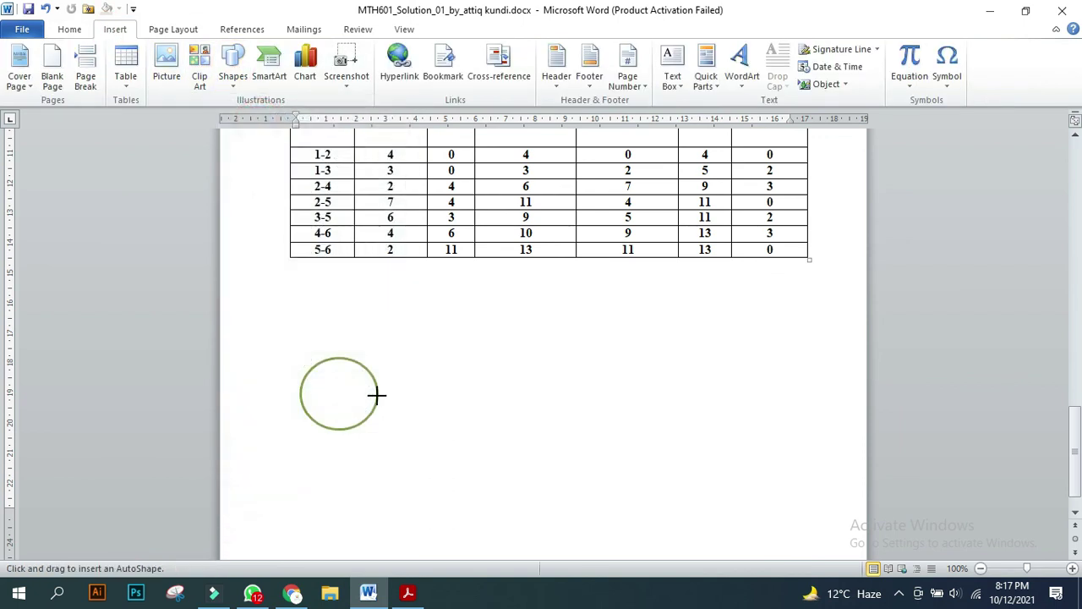
left_click_drag(377, 395, 512, 395)
left_click_drag(506, 411, 511, 397)
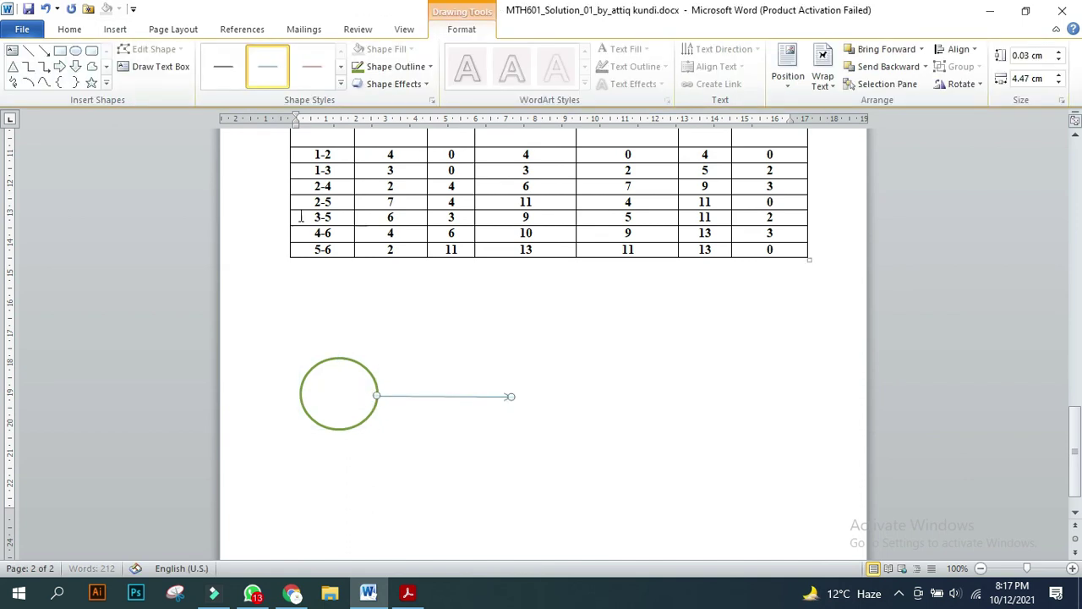
- Apply the thick red line style to the arrow
left_click(337, 79)
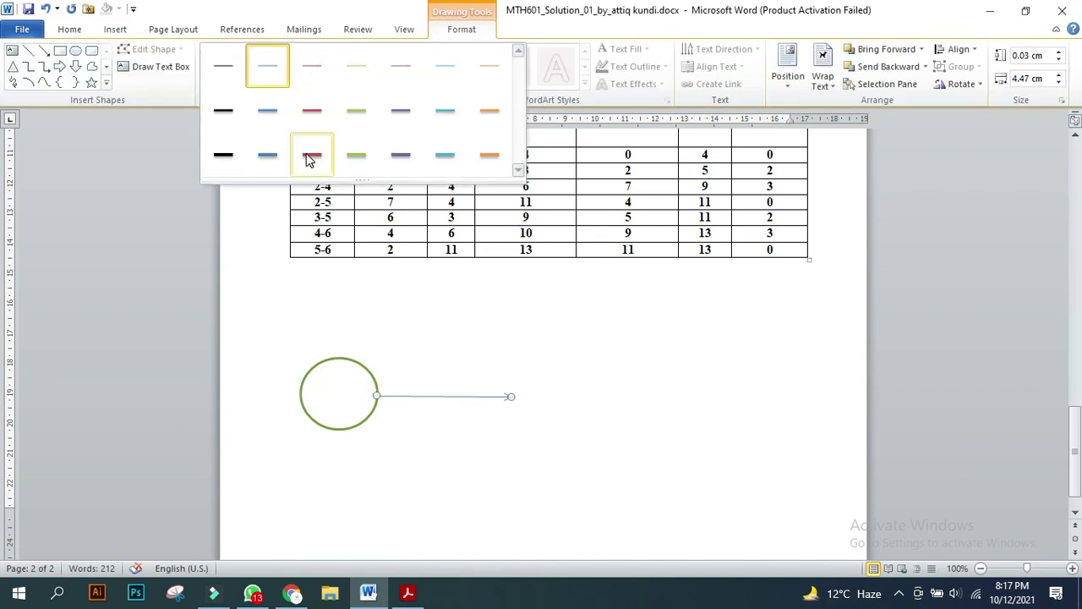
left_click(311, 154)
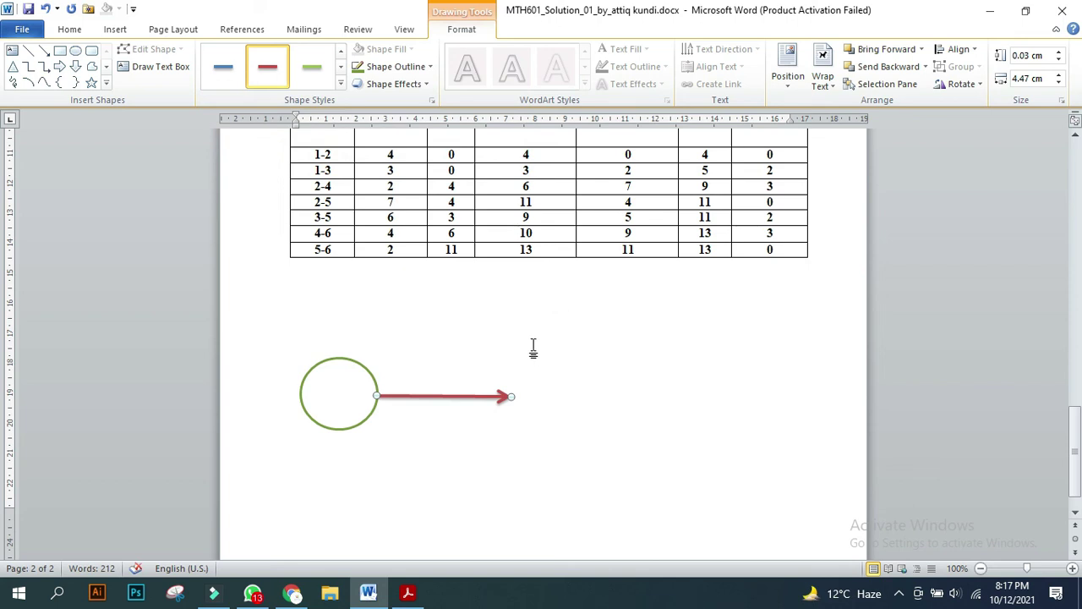
scroll(499, 313, "up", 5)
scroll(447, 290, "up", 3)
scroll(449, 297, "up", 1)
scroll(451, 297, "up", 2)
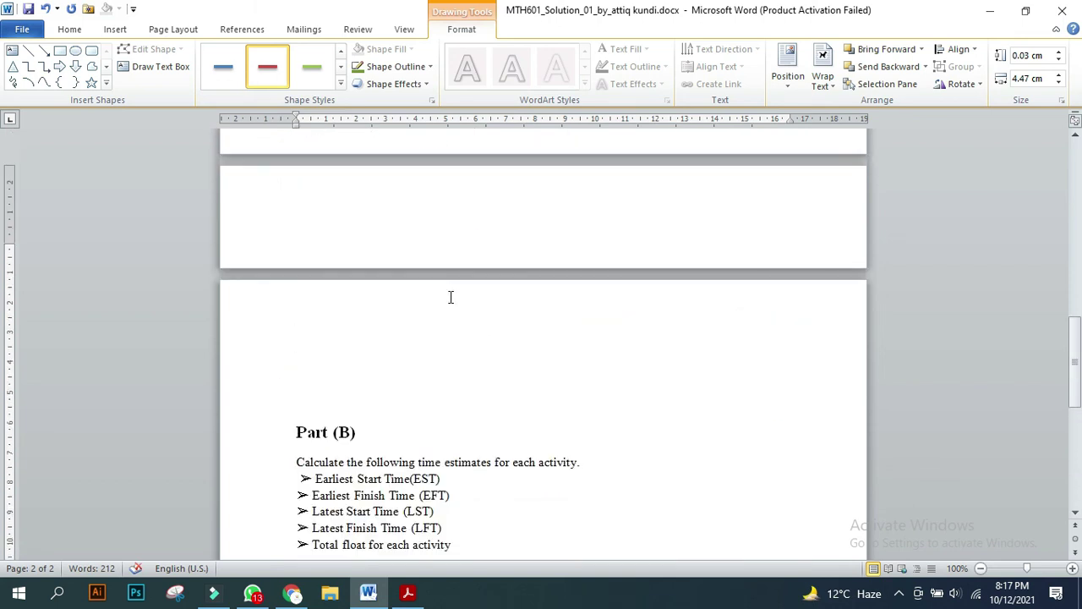
scroll(451, 297, "down", 1)
scroll(449, 298, "down", 7)
scroll(418, 339, "down", 3)
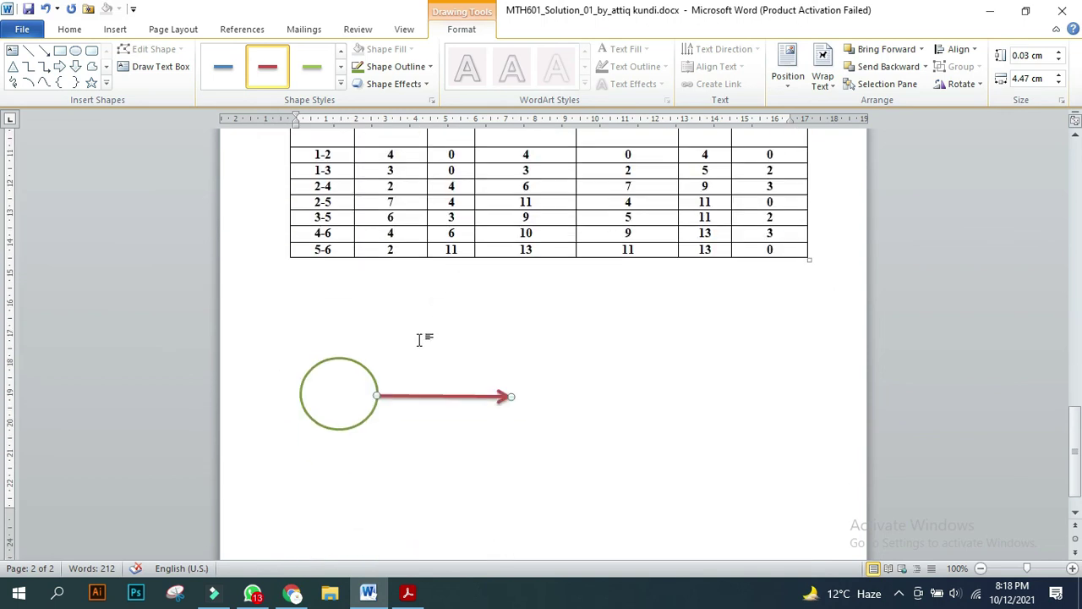
left_click(346, 390)
left_click(122, 25)
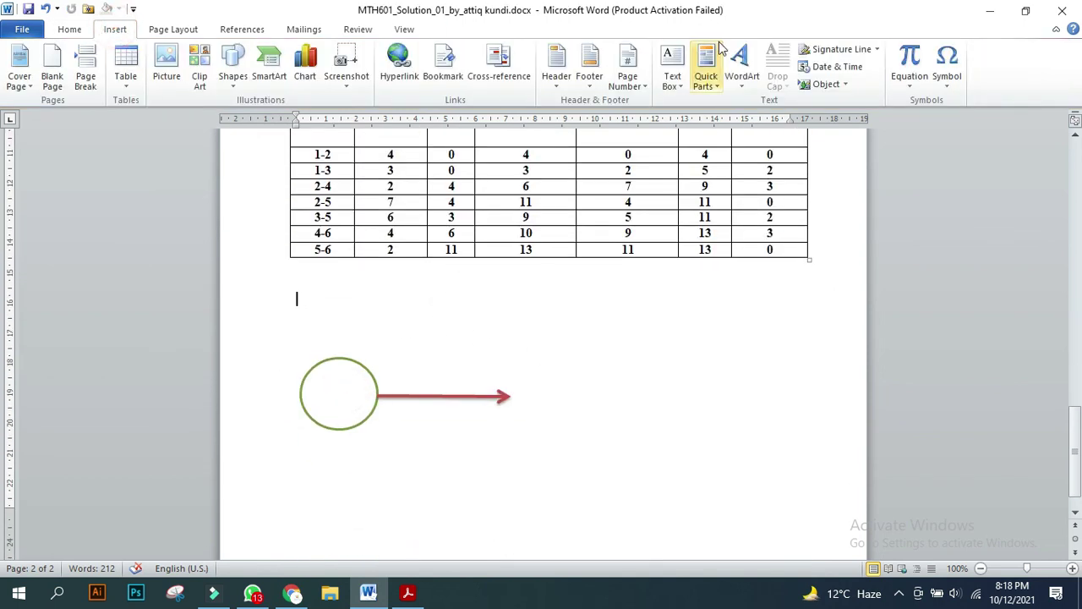
- Draw a small text box inside the green circle and set it to No Fill
left_click(674, 82)
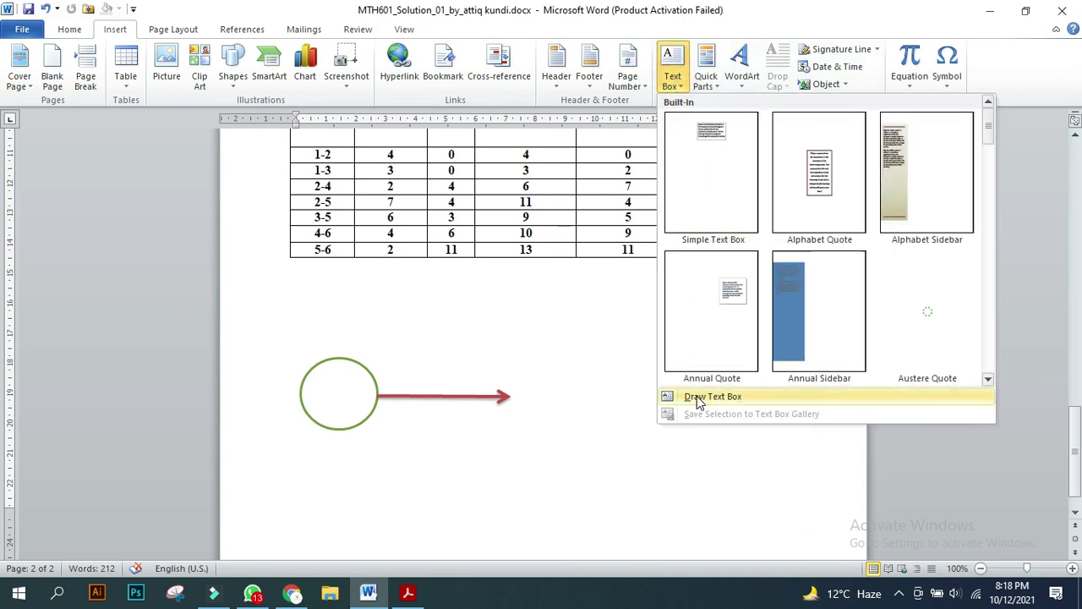
left_click(697, 396)
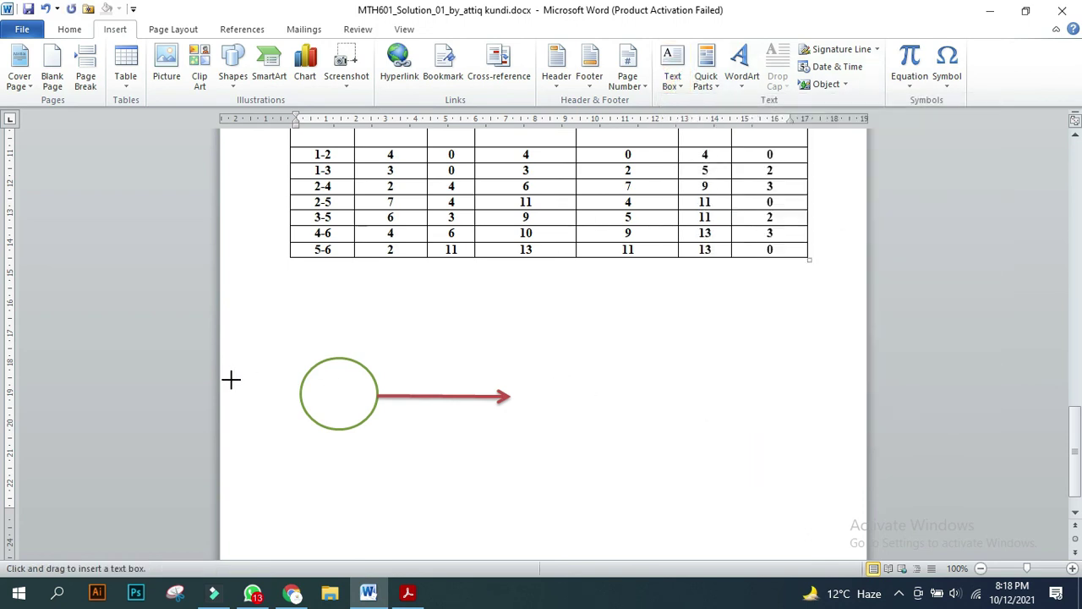
left_click_drag(325, 368, 363, 416)
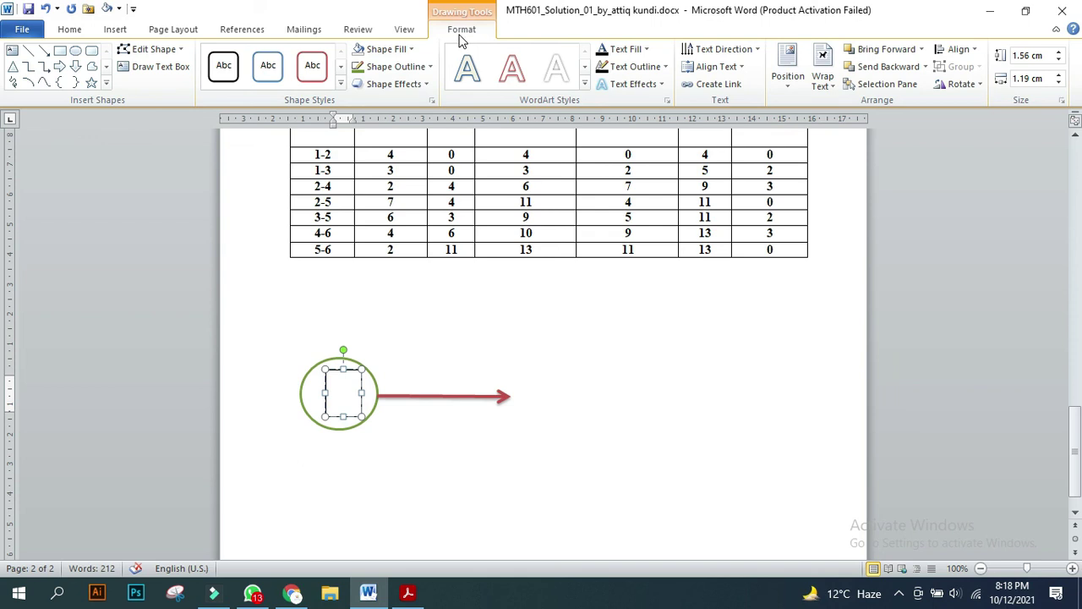
left_click(403, 50)
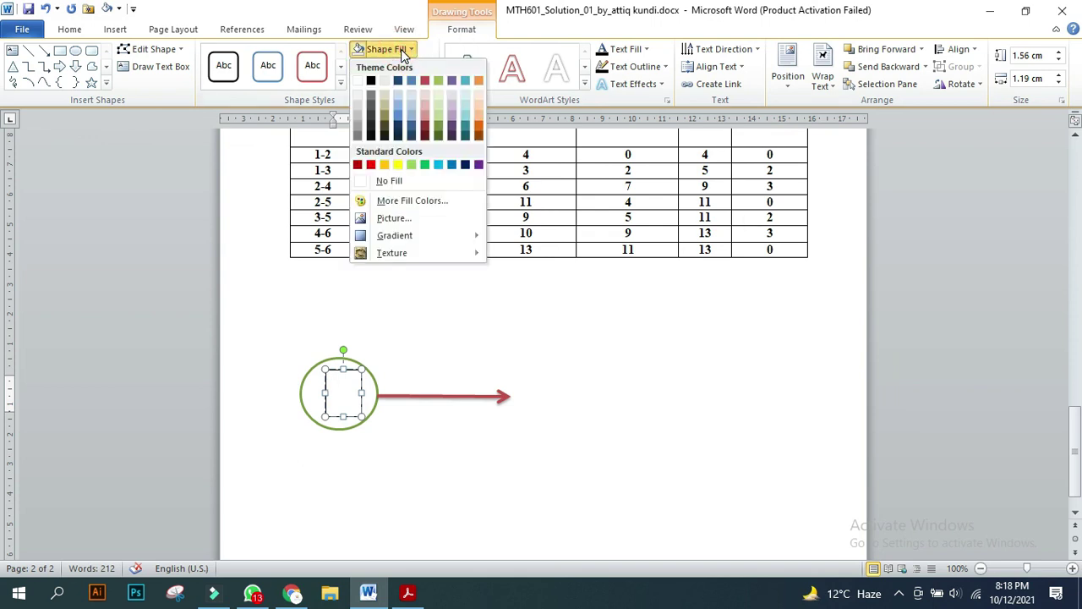
left_click(389, 183)
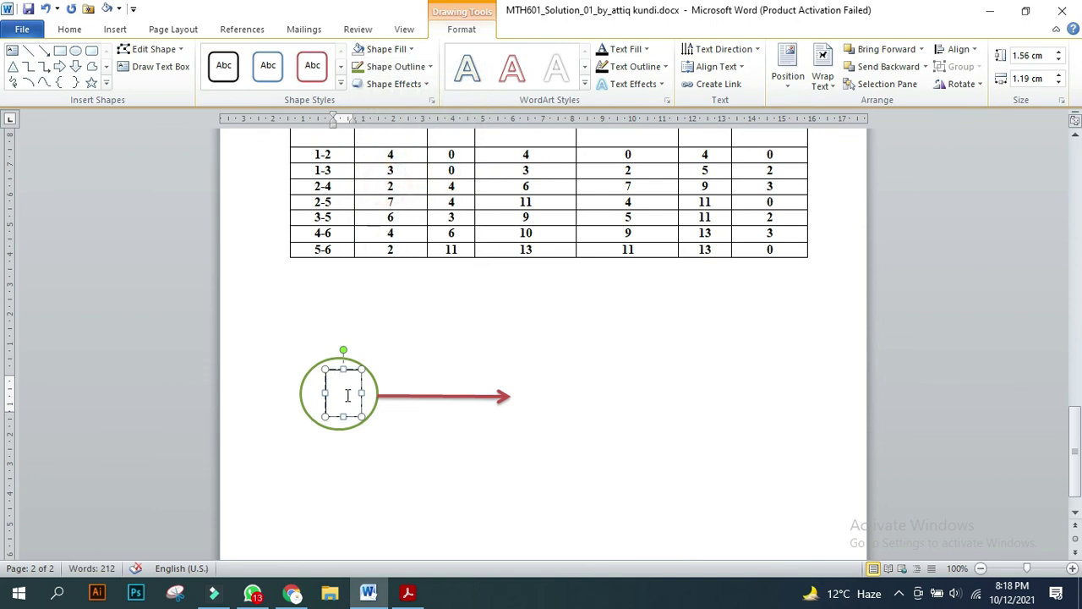
- Set the text box to No Outline and enter the node number 5
left_click(414, 67)
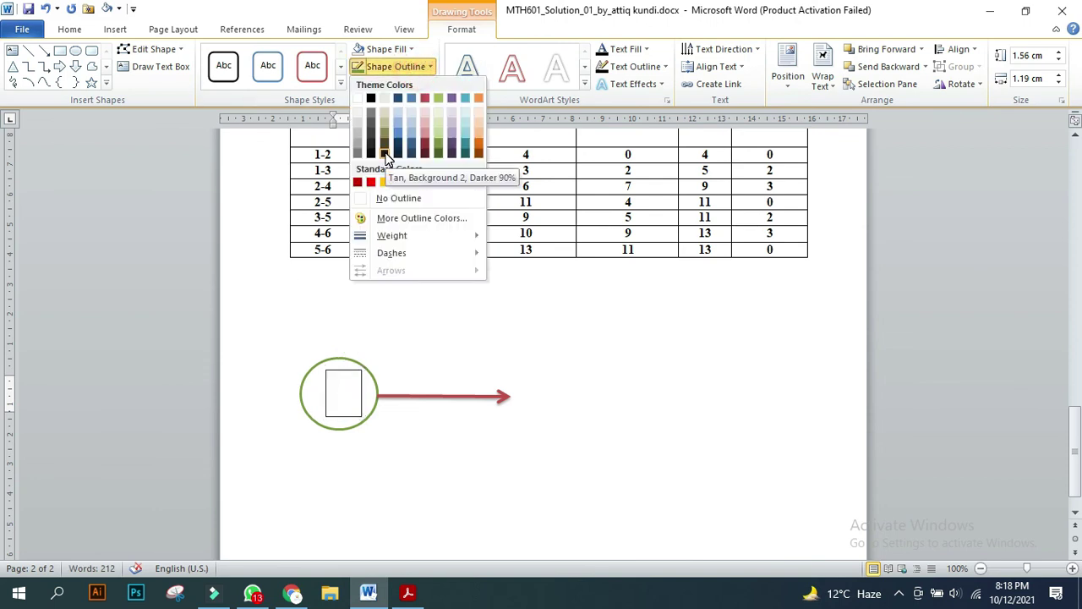
left_click(368, 200)
left_click(429, 450)
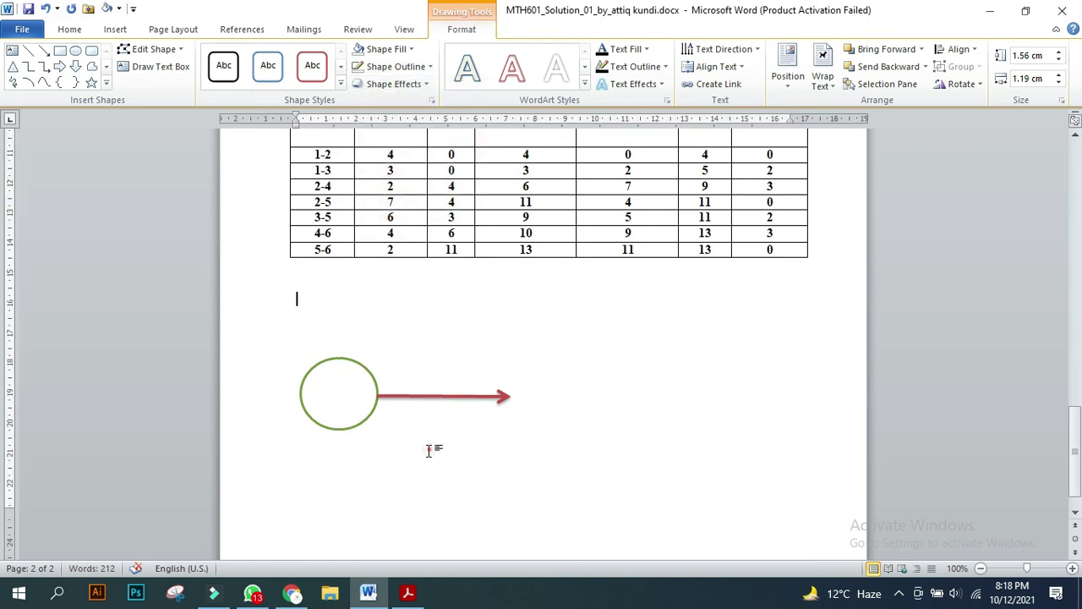
left_click(345, 391)
left_click(411, 437)
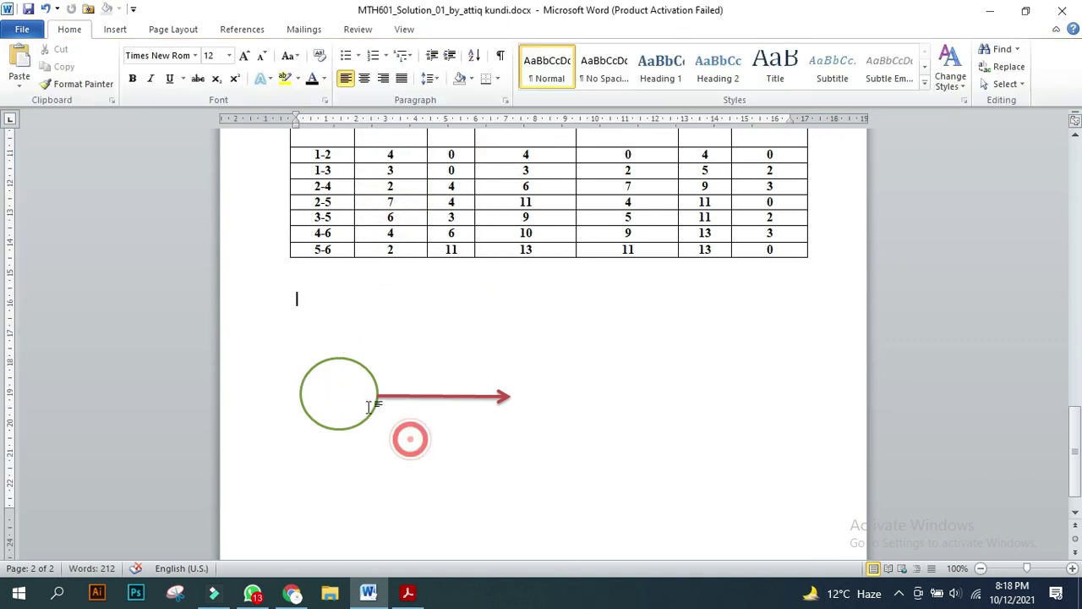
left_click(341, 384)
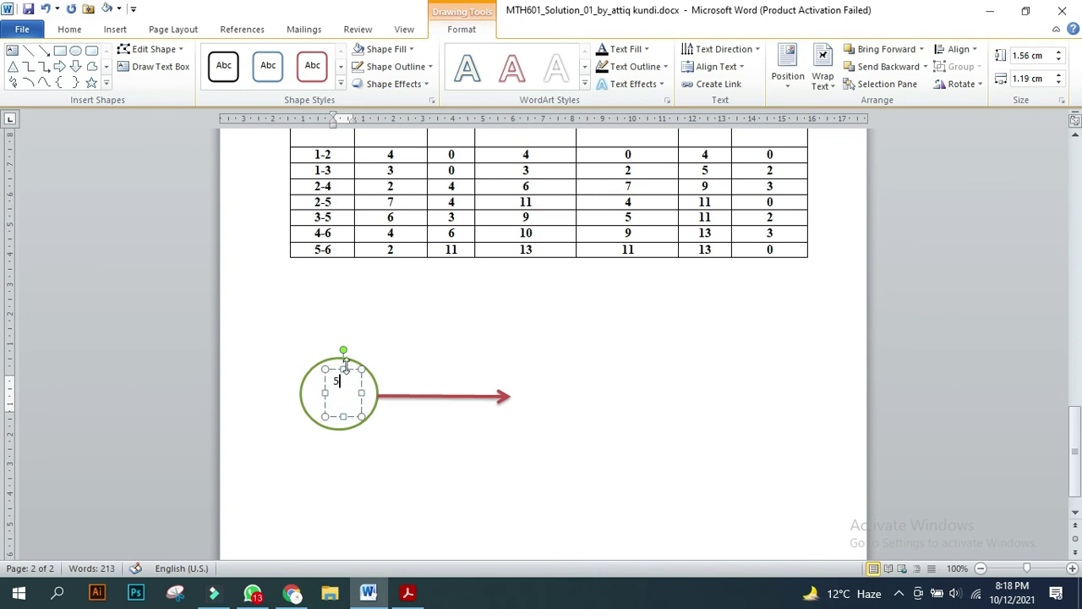
left_click(435, 438)
- Delete the text box holding 5 below the solution table
scroll(516, 388, "up", 5)
scroll(518, 385, "up", 4)
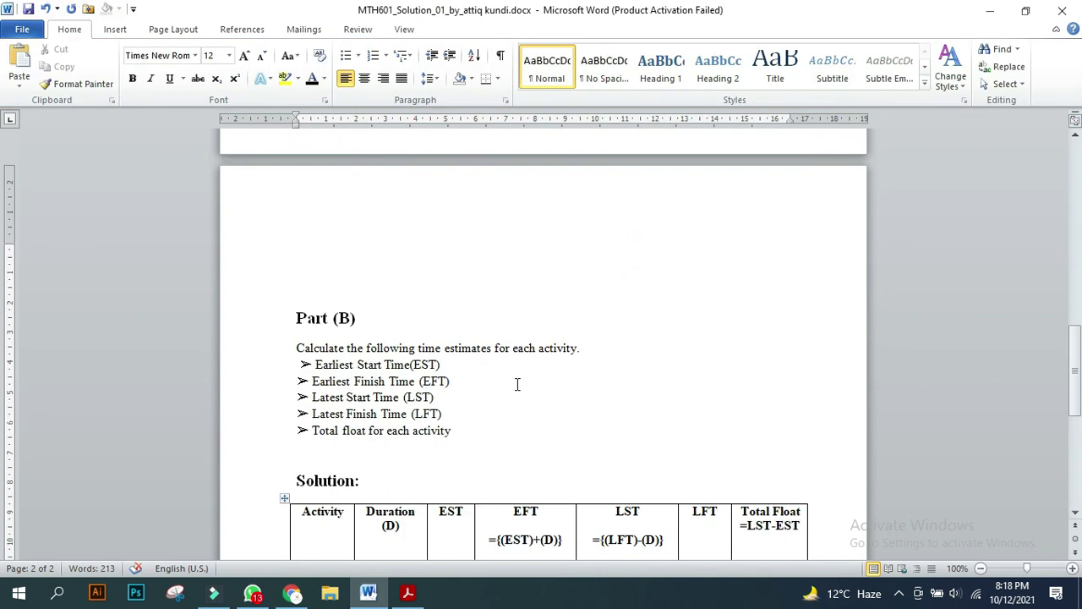
scroll(517, 385, "up", 3)
scroll(604, 374, "up", 1)
scroll(604, 375, "up", 1)
scroll(604, 375, "up", 1)
scroll(603, 375, "down", 3)
scroll(604, 375, "down", 2)
scroll(603, 375, "down", 3)
scroll(604, 374, "down", 3)
scroll(508, 356, "down", 4)
scroll(428, 341, "down", 1)
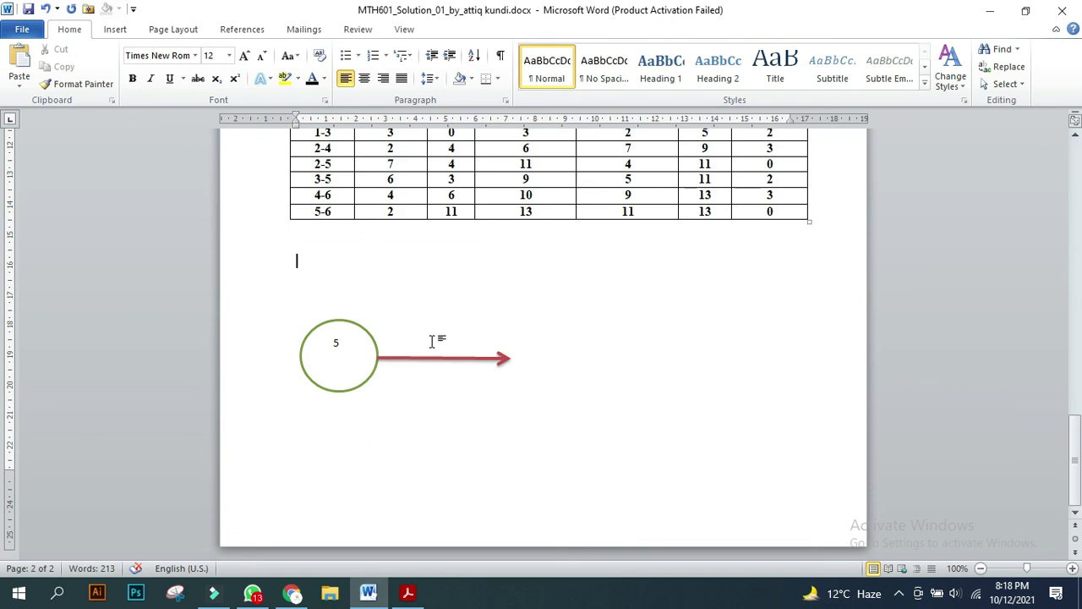
left_click(515, 358)
left_click(350, 361)
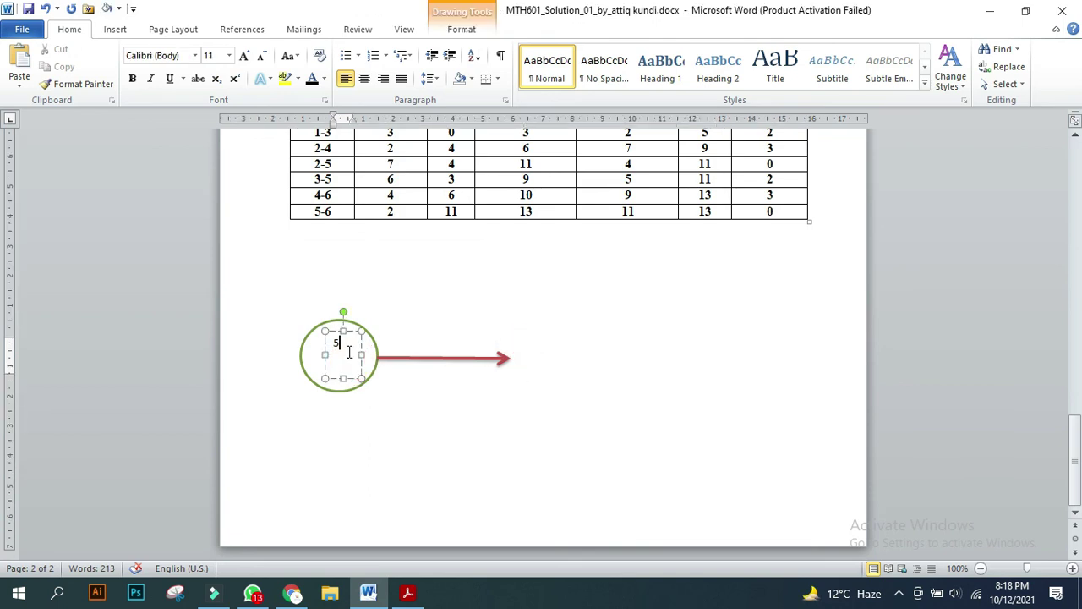
left_click(350, 332)
key("Delete")
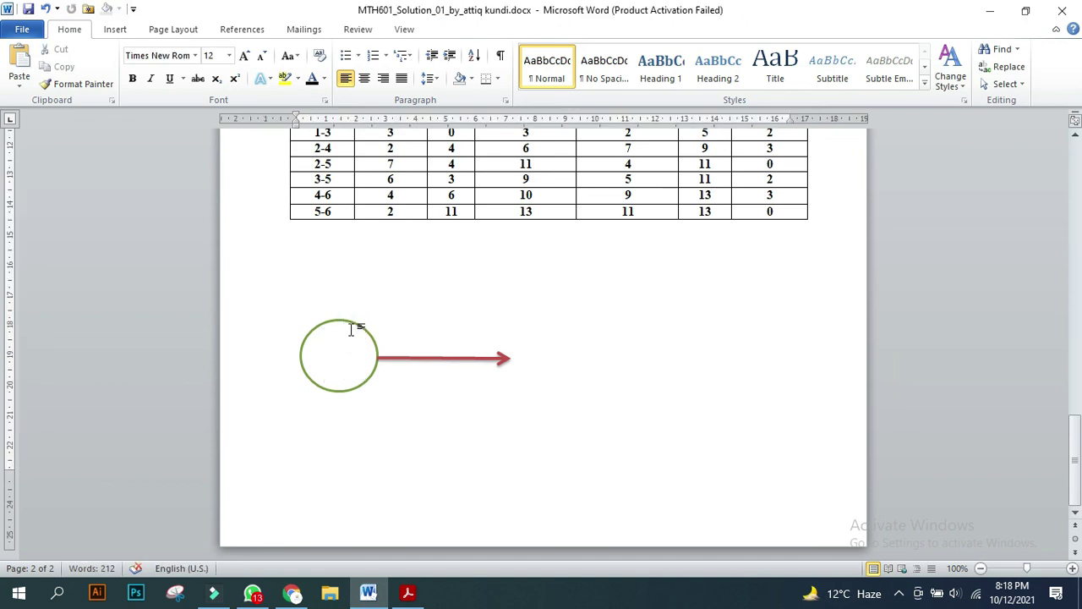
- Delete the green circle and the red arrow
left_click(362, 328)
key("Delete")
left_click(389, 356)
key("Delete")
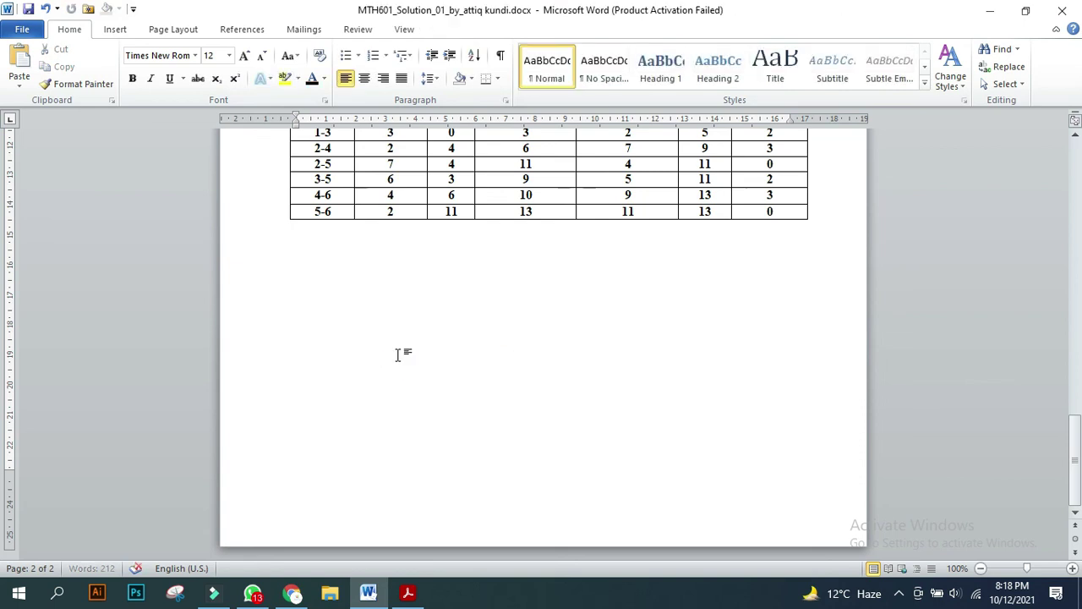
scroll(476, 394, "up", 1)
scroll(498, 413, "up", 3)
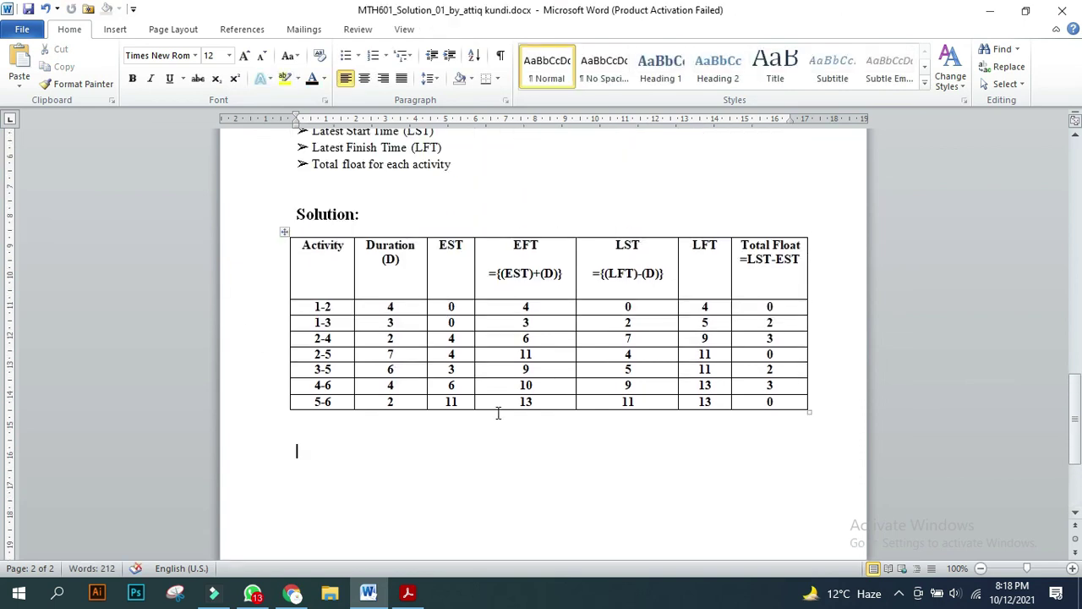
scroll(429, 480, "up", 2)
scroll(447, 428, "up", 3)
scroll(460, 411, "up", 1)
scroll(472, 296, "up", 1)
scroll(504, 350, "up", 4)
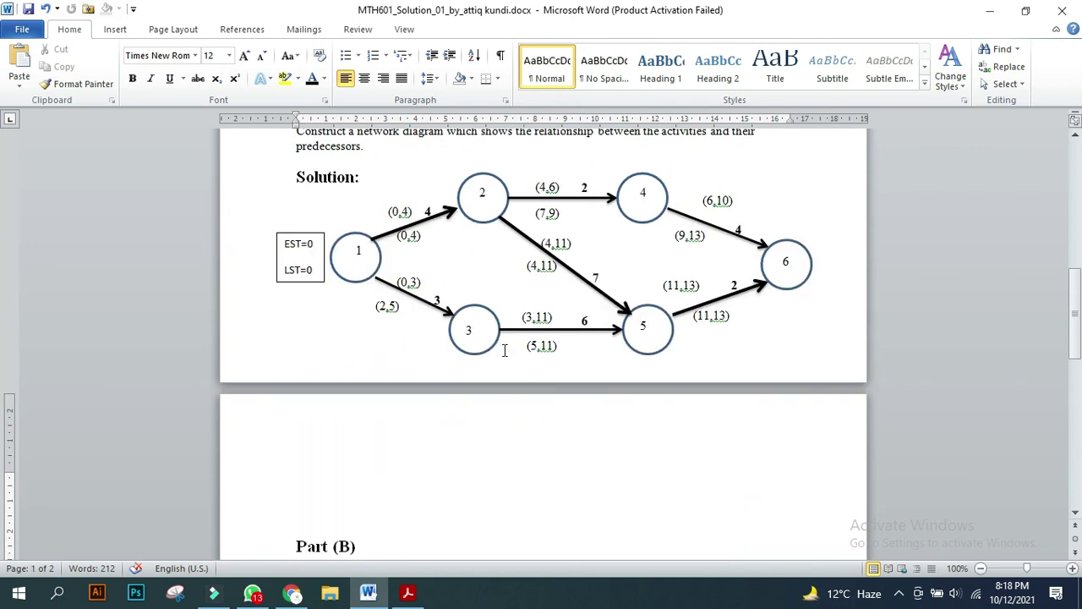